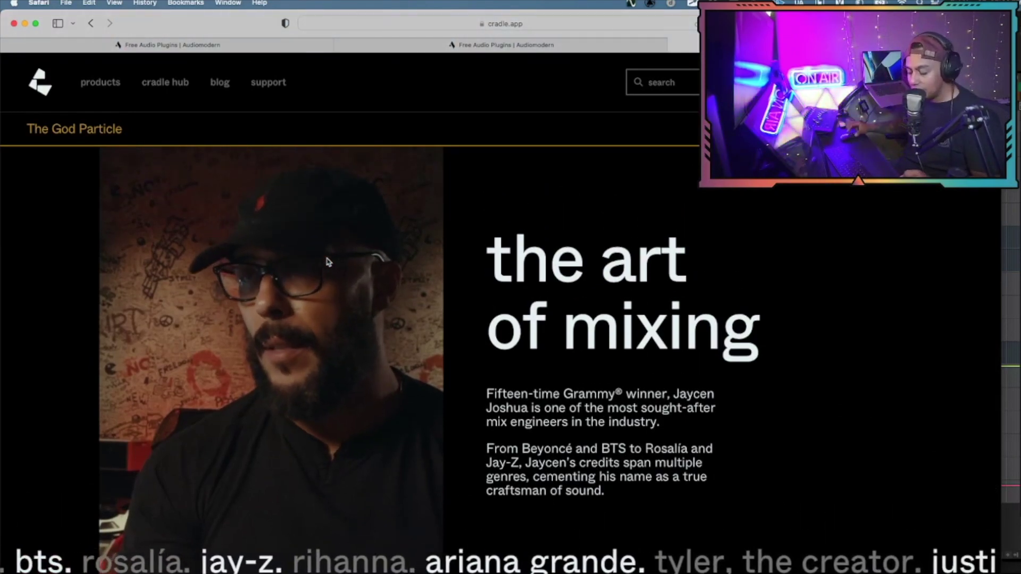
- Look through The God Particle product page, including the section on the art of mixing
scroll(327, 260, "down", 2)
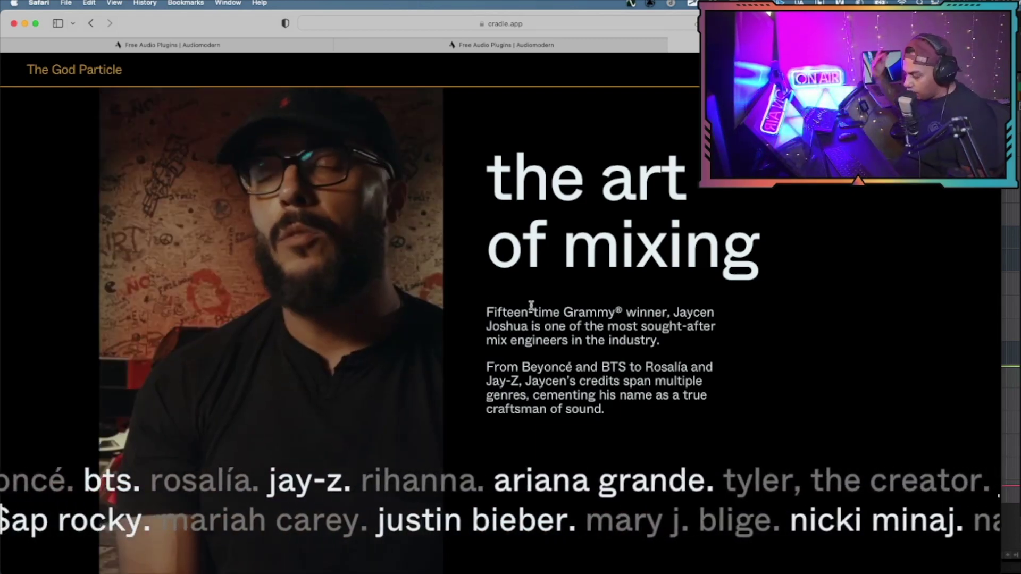
scroll(531, 305, "down", 3)
scroll(531, 304, "up", 10)
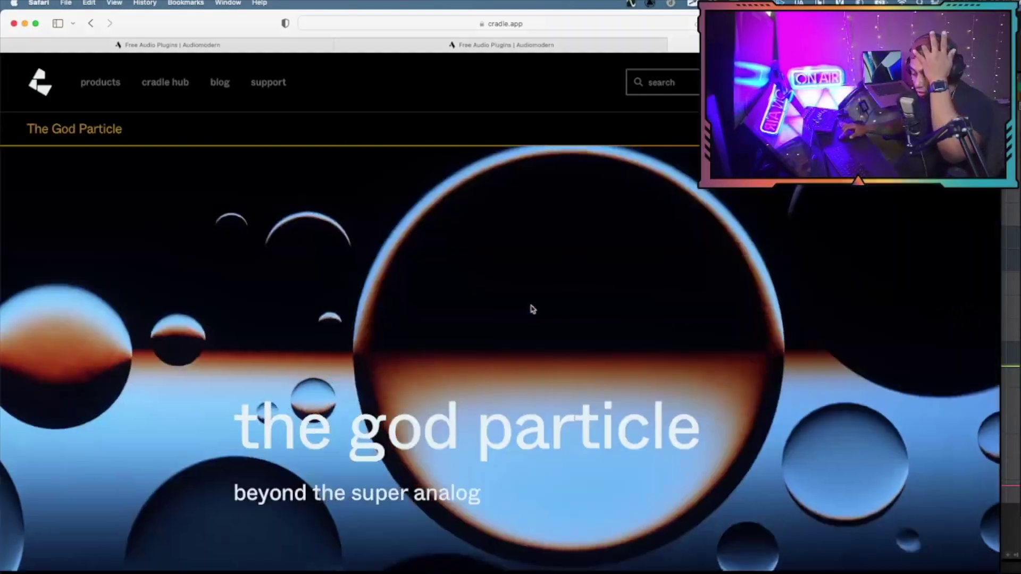
scroll(532, 309, "down", 10)
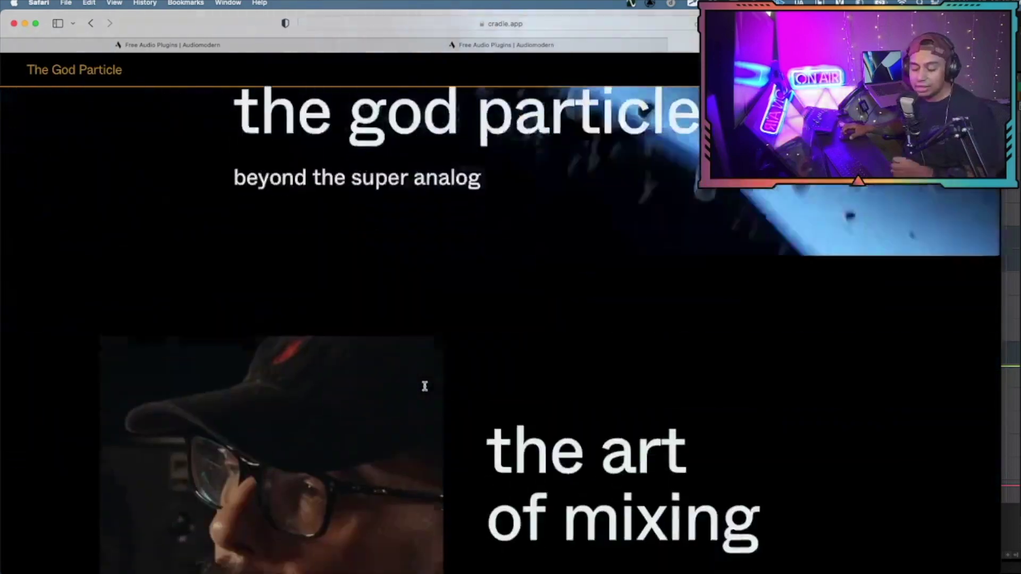
scroll(450, 387, "down", 5)
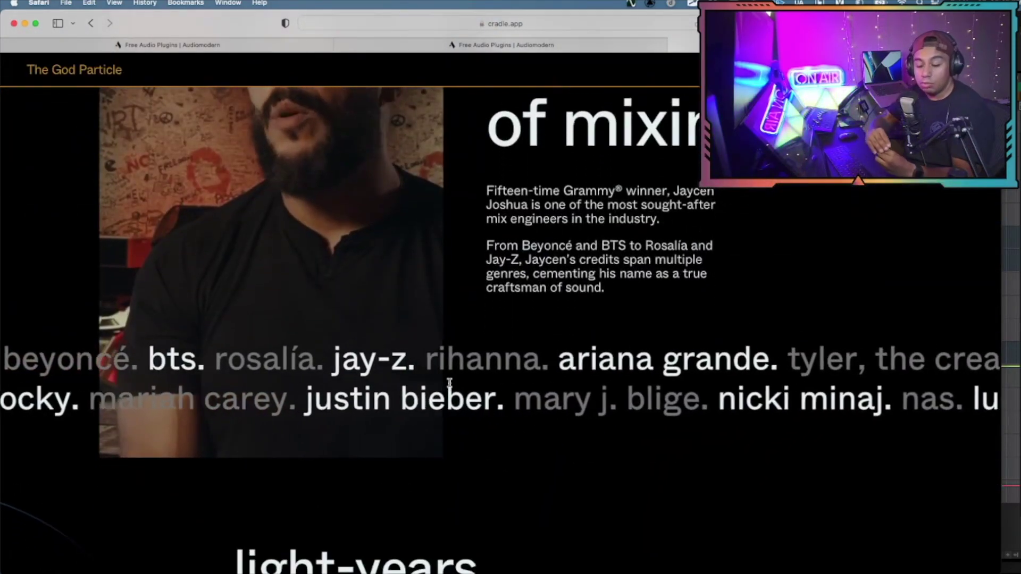
- Switch to Pro Tools, move The God Particle plugin window up and enlarge the Master 1 track so its inserts are readable
mouse_move(473, 558)
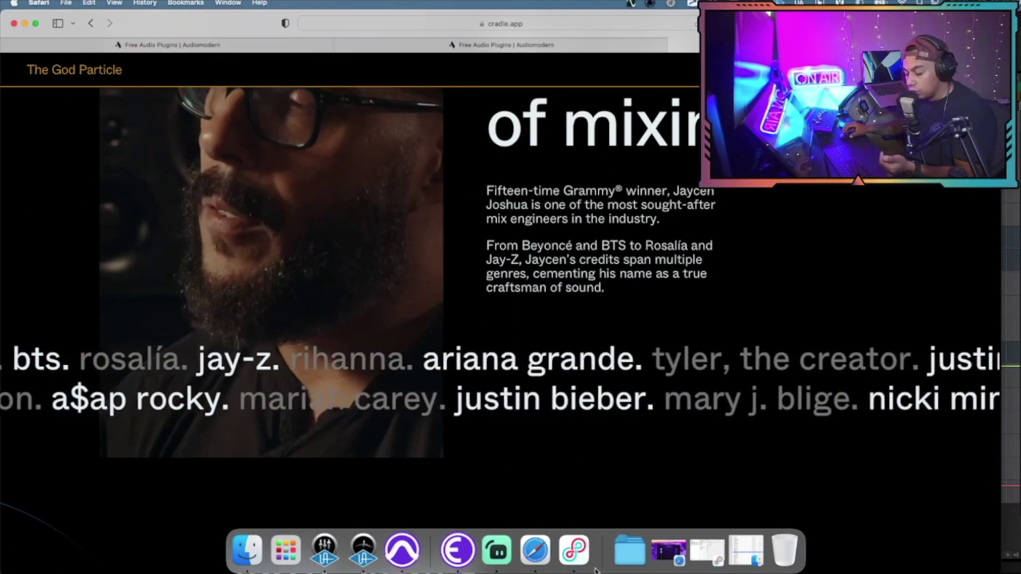
left_click(403, 550)
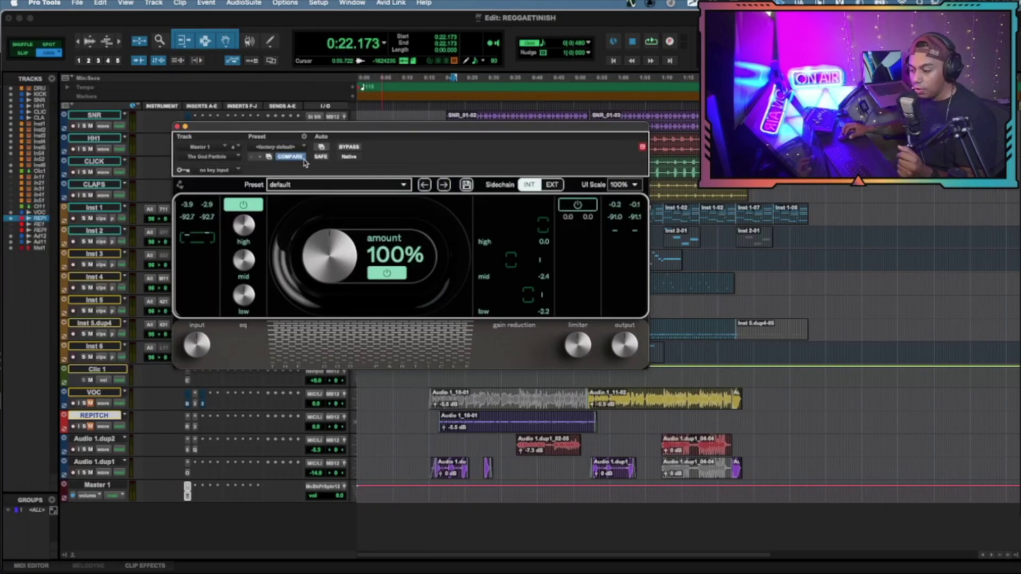
left_click_drag(311, 124, 333, 84)
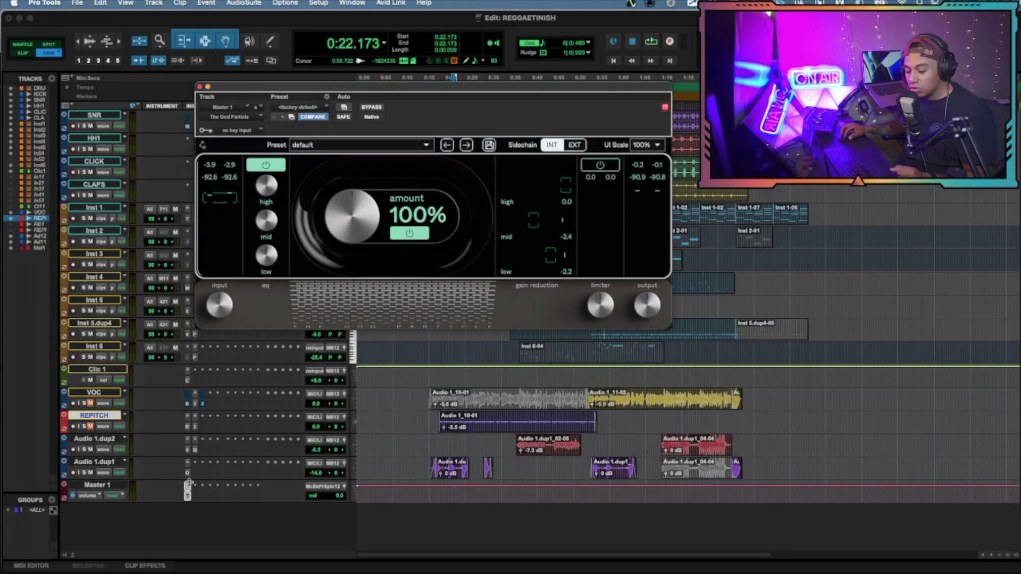
left_click(175, 537)
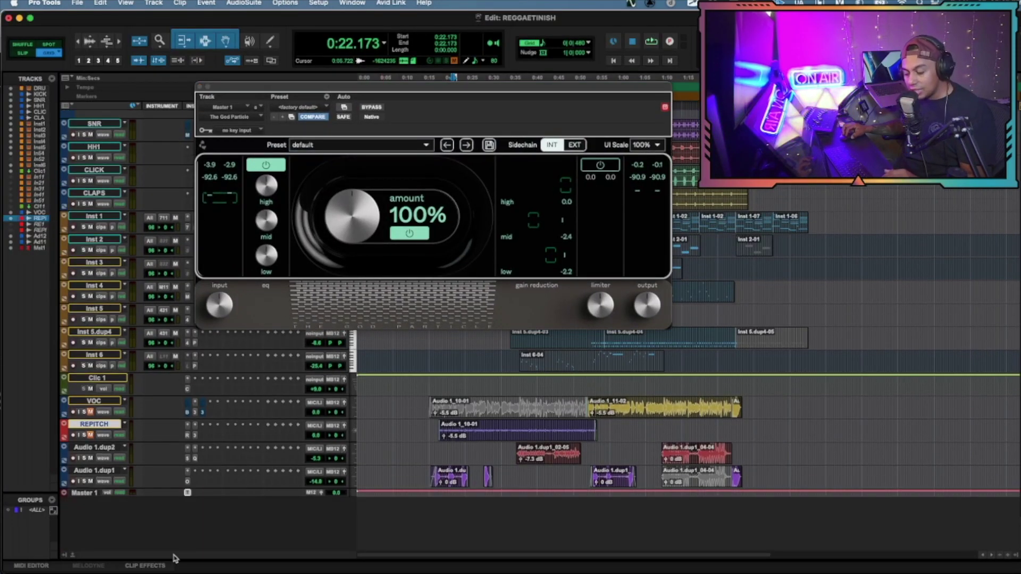
left_click_drag(211, 495, 201, 547)
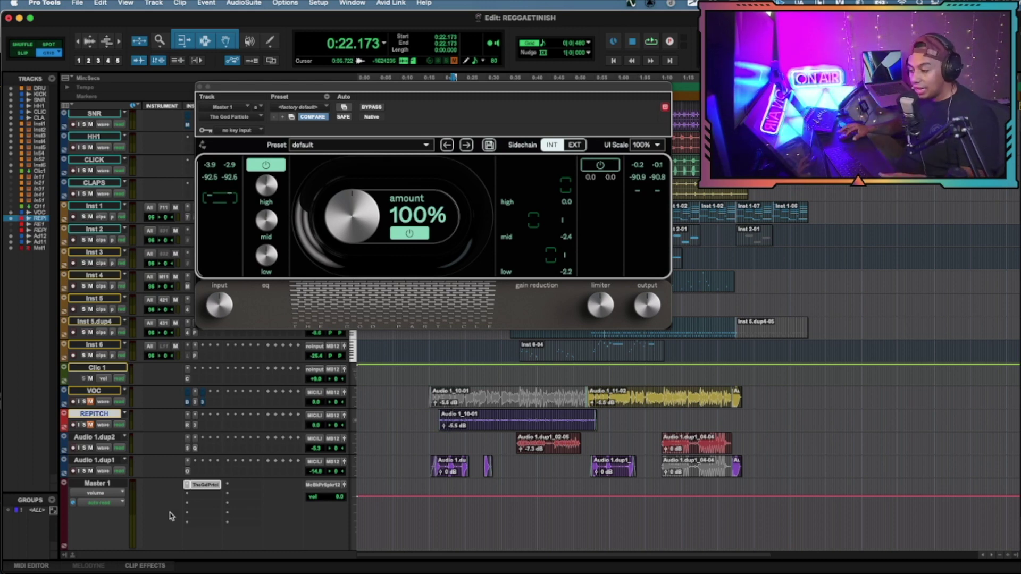
- Load The God Particle's factory default preset, try the amount at 45% and reset it to 100%
left_click(367, 145)
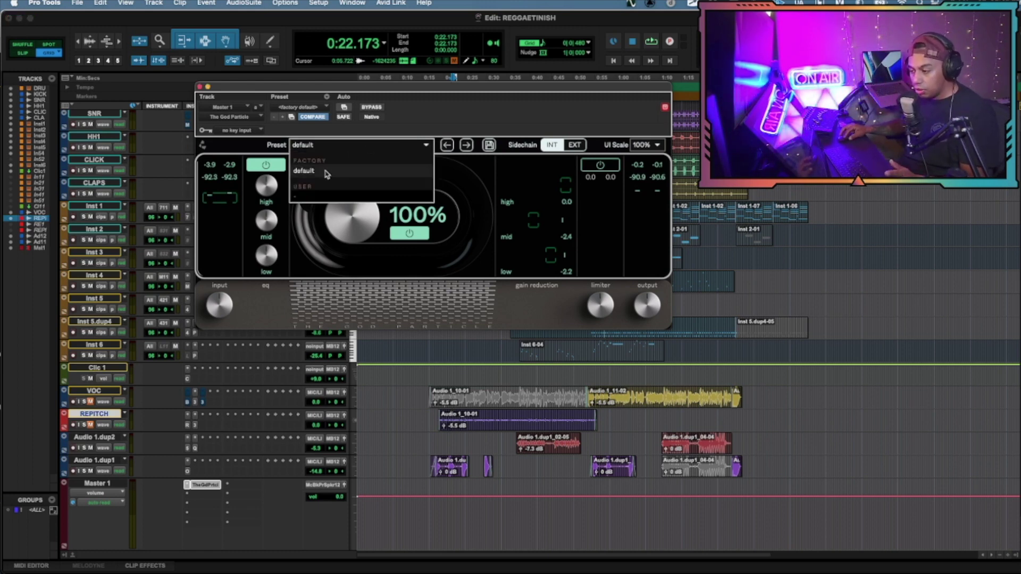
left_click(326, 172)
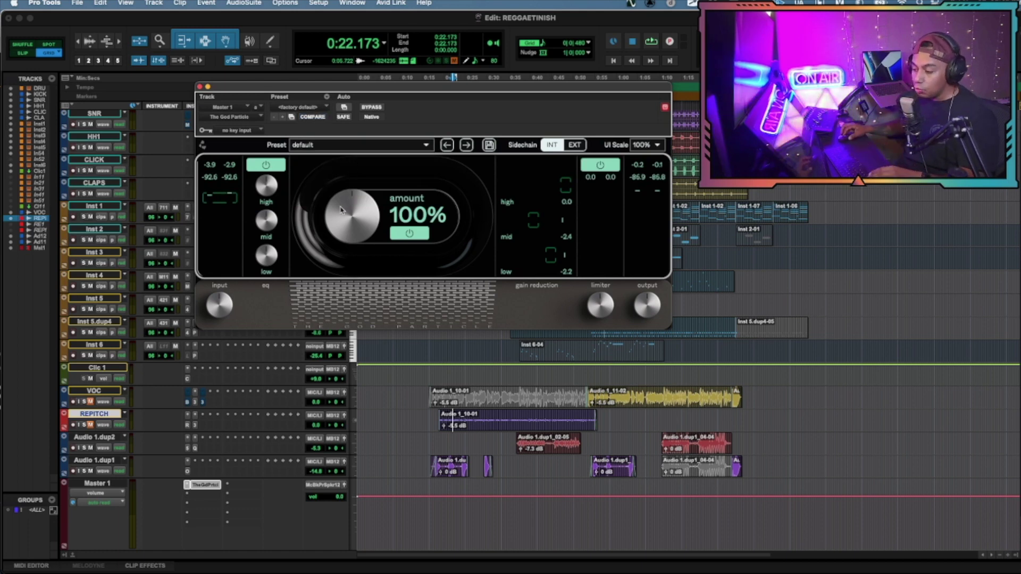
mouse_move(358, 213)
left_mouse_down()
mouse_move(358, 255)
mouse_move(355, 210)
left_mouse_up()
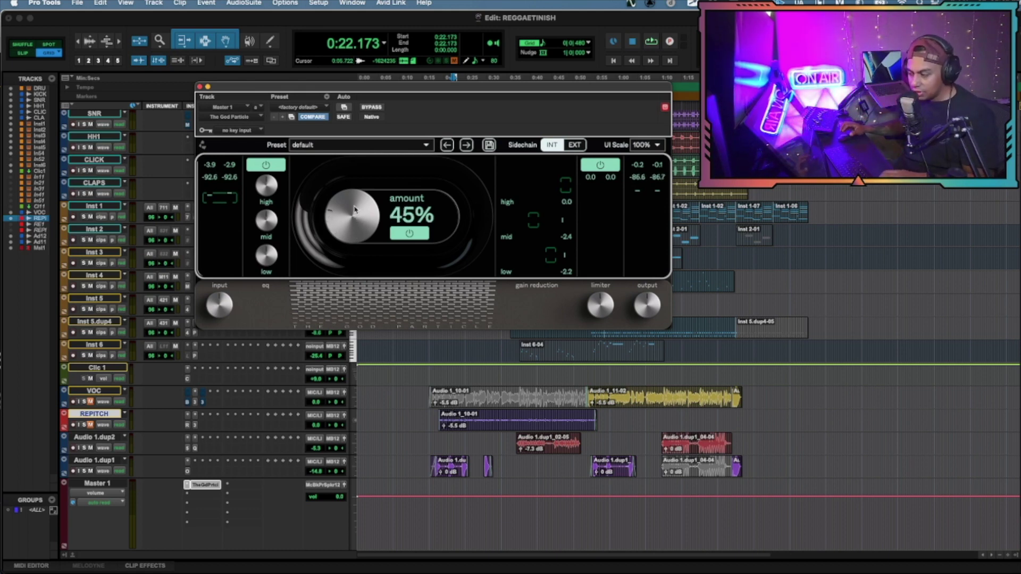
left_click(356, 210, "alt")
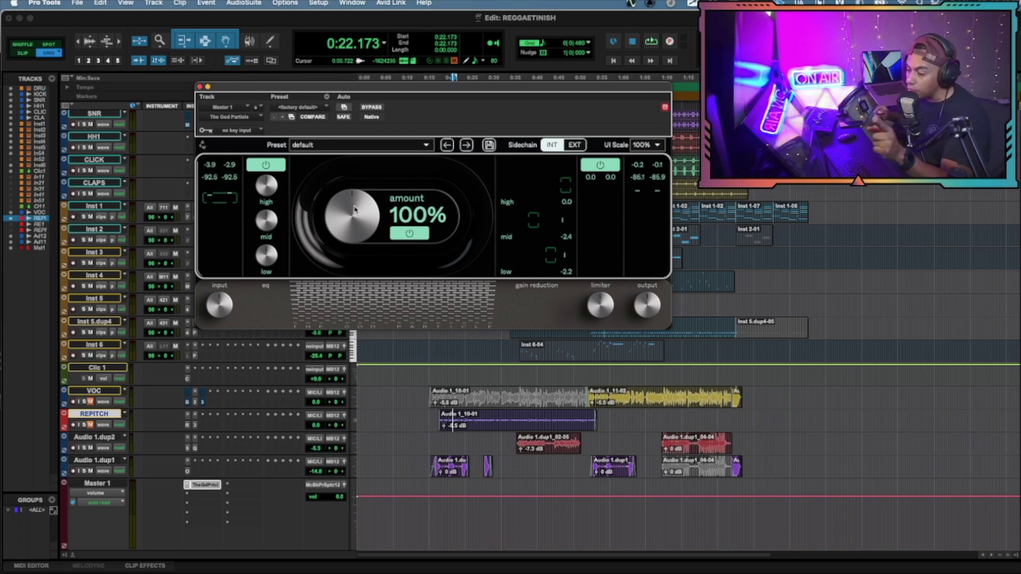
- Try the plugin's high EQ band at slight cuts and boosts, such as -0.5 dB, 0.2 dB and -0.7 dB
mouse_move(271, 183)
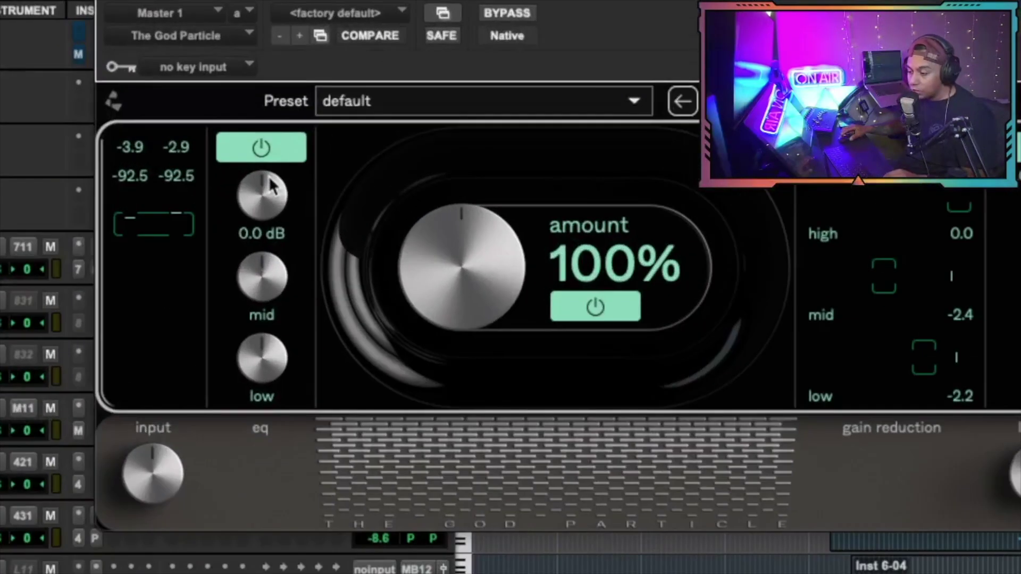
left_click_drag(271, 186, 268, 194)
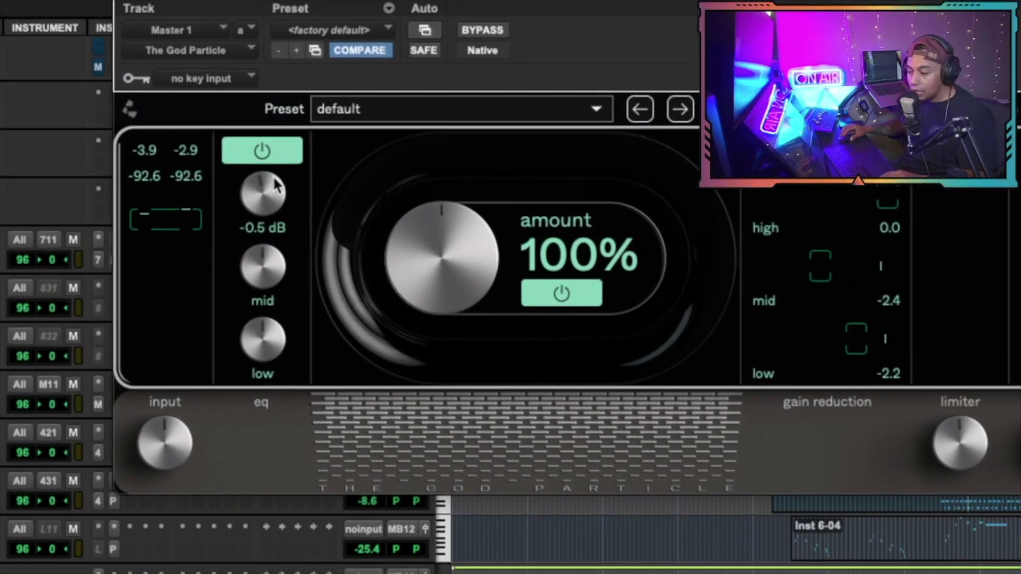
mouse_move(212, 351)
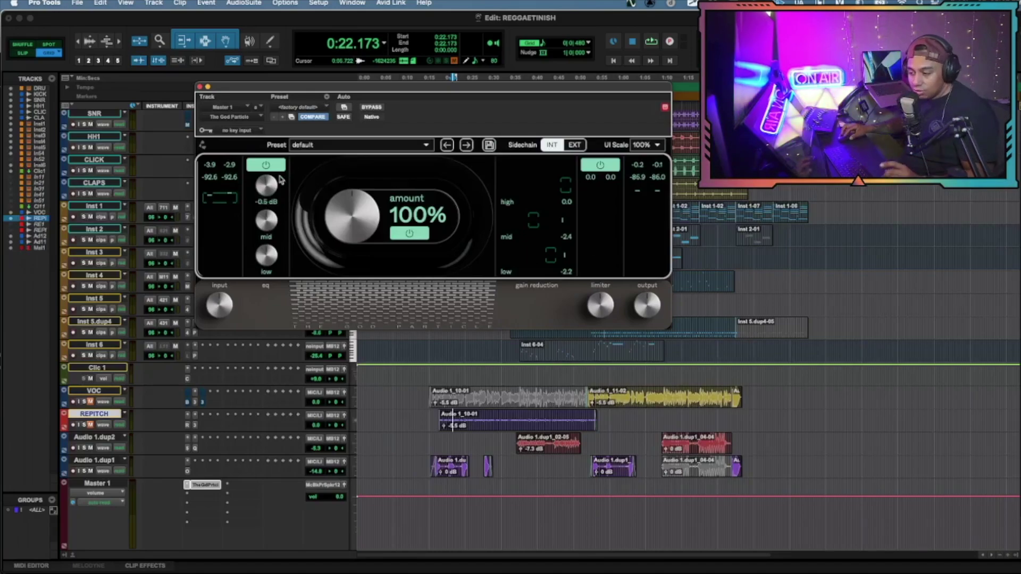
mouse_move(273, 196)
left_click_drag(273, 197, 272, 199)
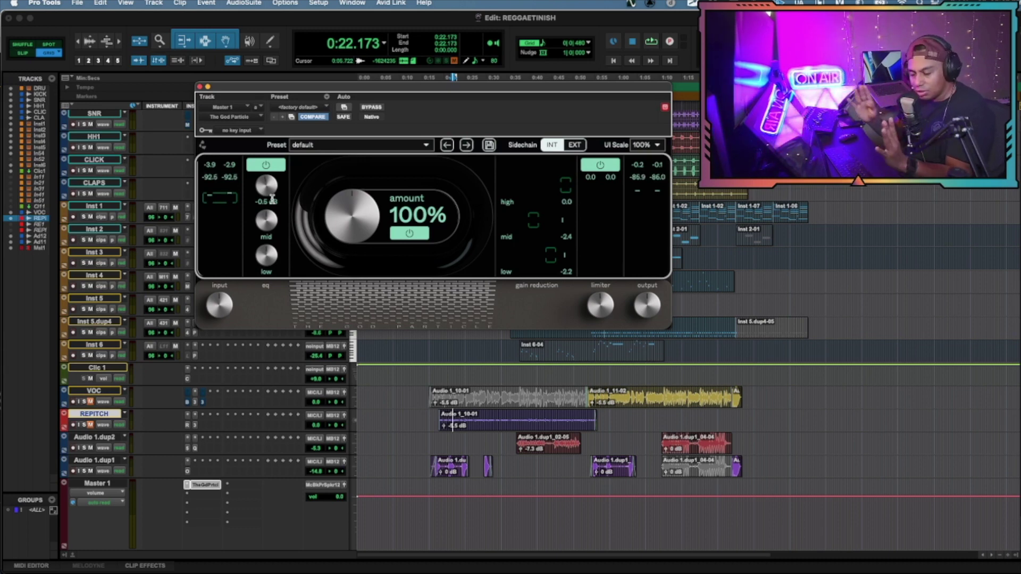
mouse_move(271, 261)
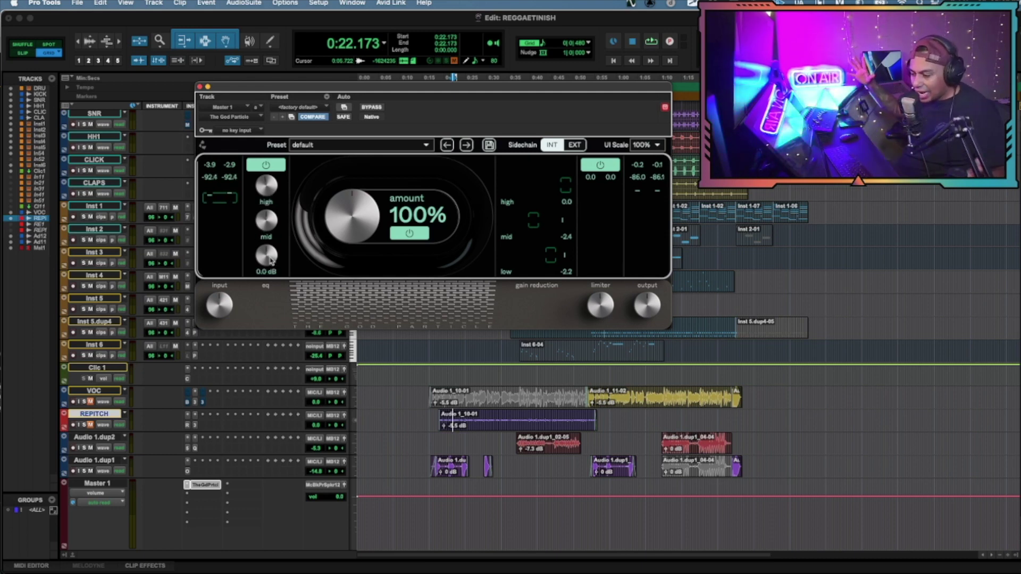
mouse_move(267, 187)
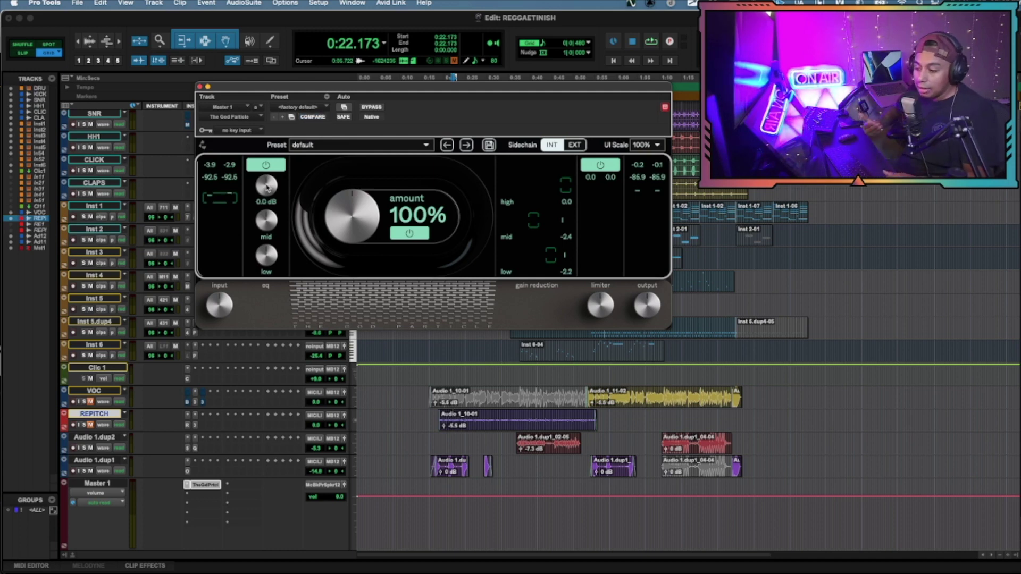
left_click_drag(268, 187, 271, 189)
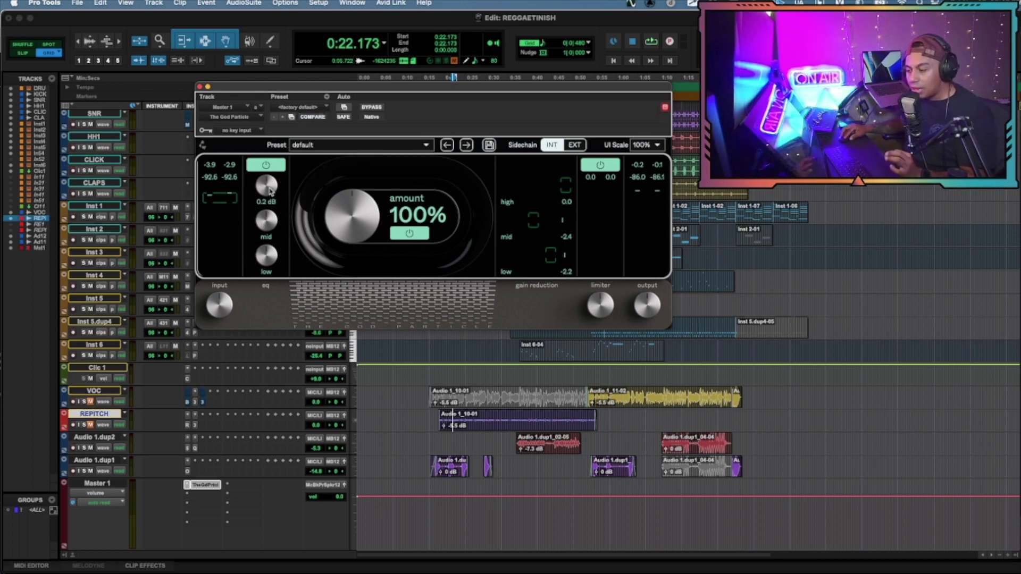
left_click_drag(270, 191, 270, 198)
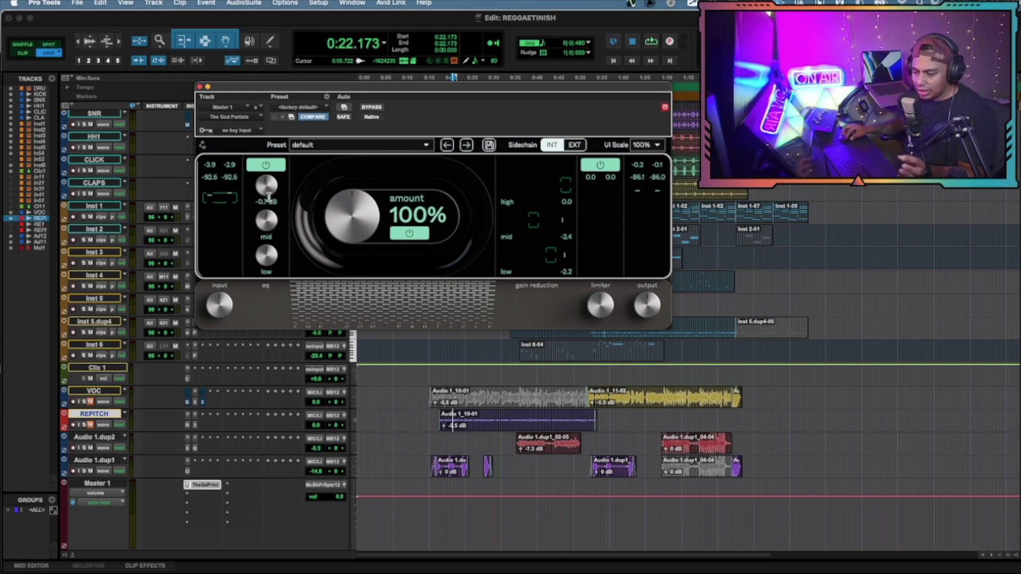
- Try adjusting the gain of the plugin's low EQ band
mouse_move(270, 233)
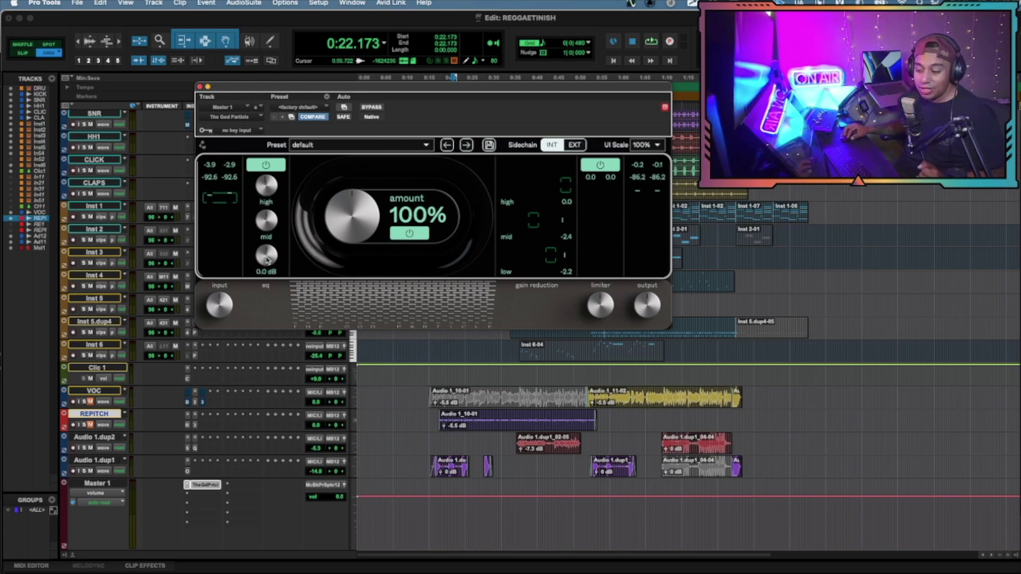
left_click_drag(264, 265, 252, 339)
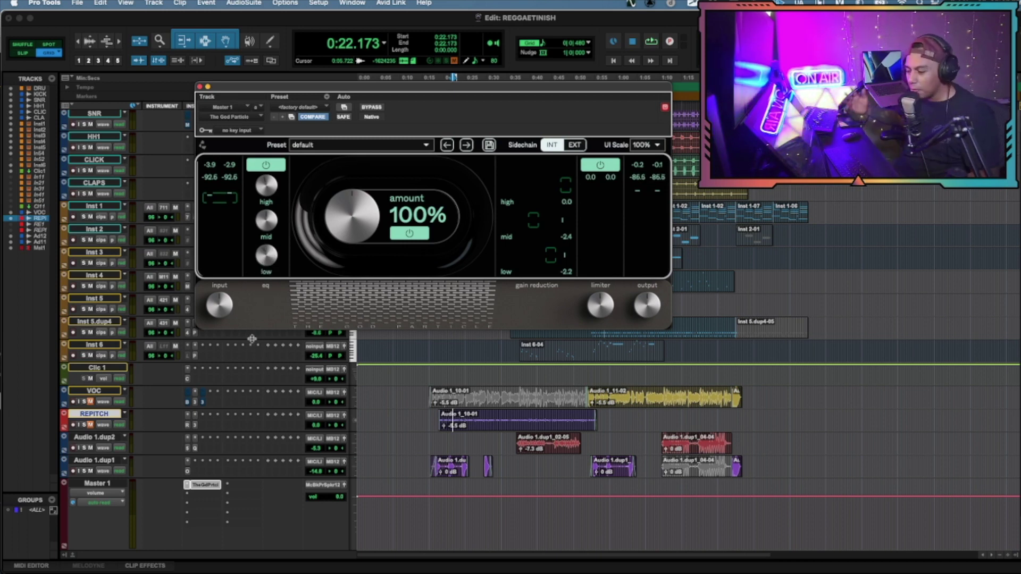
left_click_drag(268, 269, 267, 263)
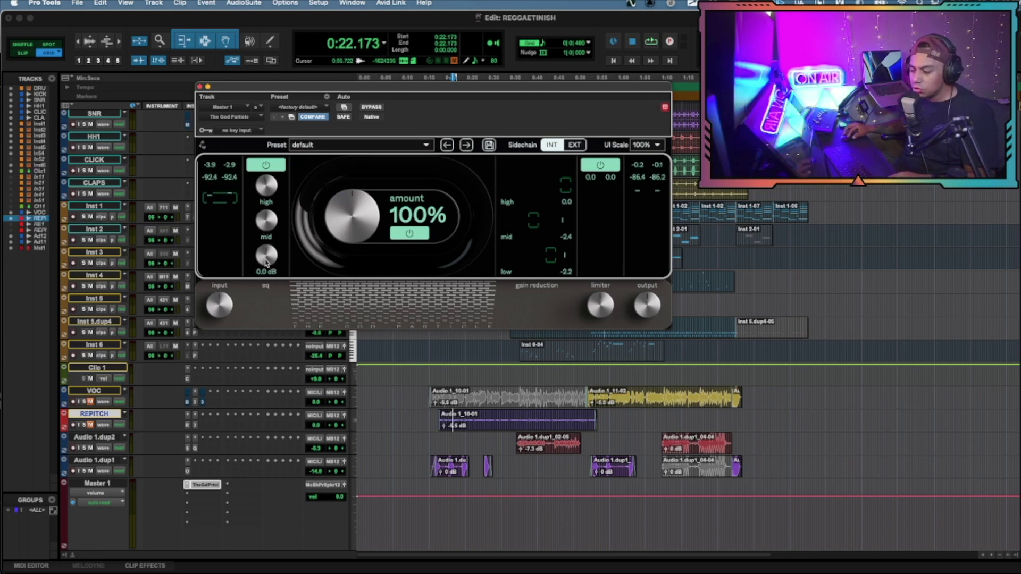
- Switch the plugin's EQ section and its amount processing off and back on
left_click(275, 167)
left_click(280, 165)
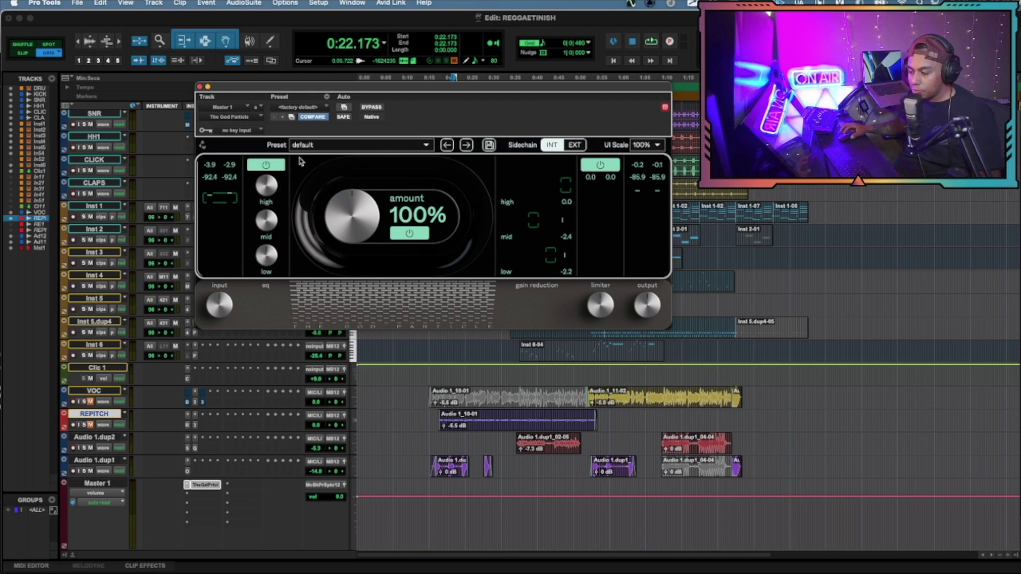
left_click(408, 233)
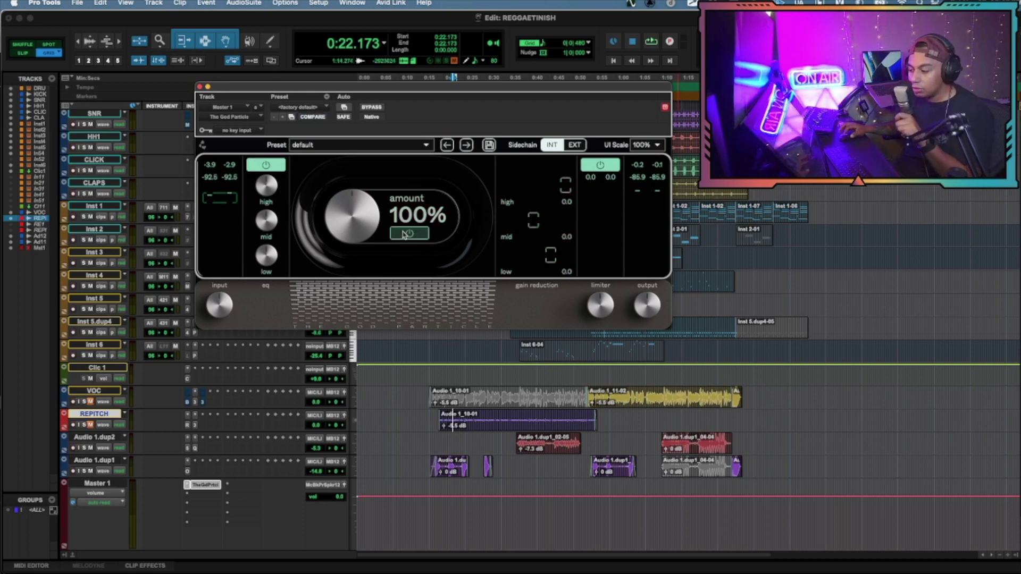
left_click(406, 234)
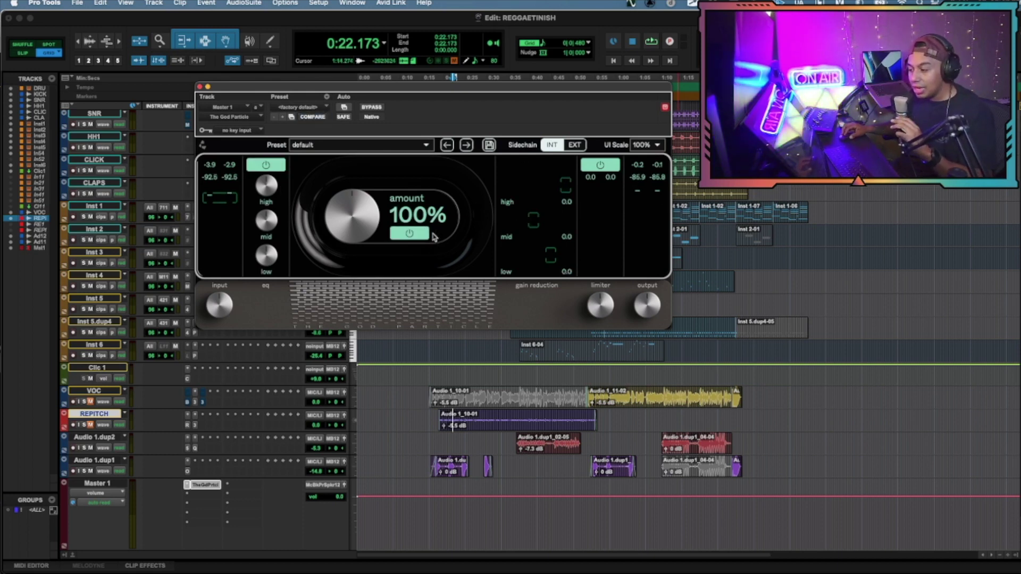
- Try the plugin's processing amount at 70%, 200%, 150% and 114%
left_click_drag(353, 218, 351, 238)
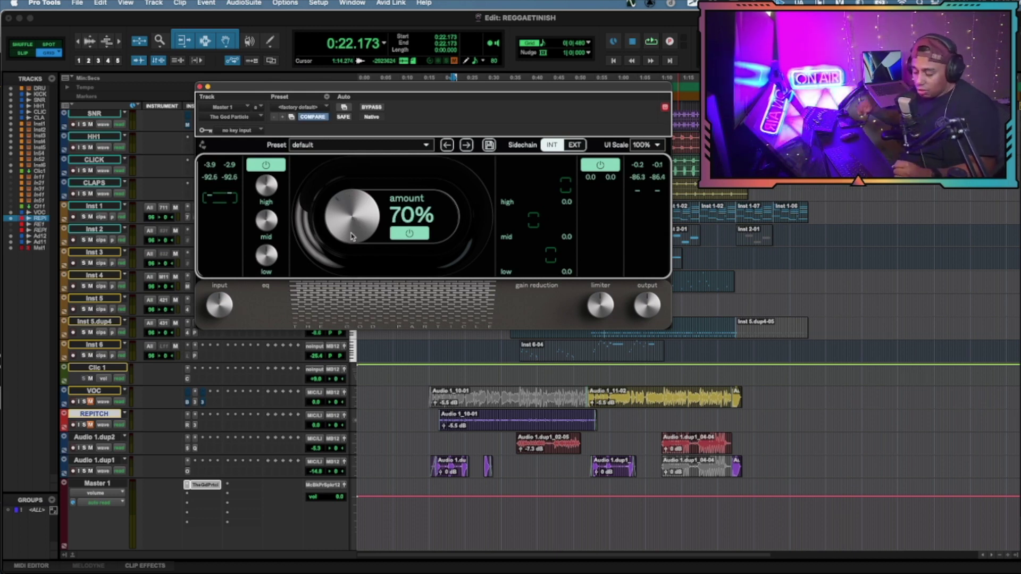
left_click_drag(351, 238, 365, 166)
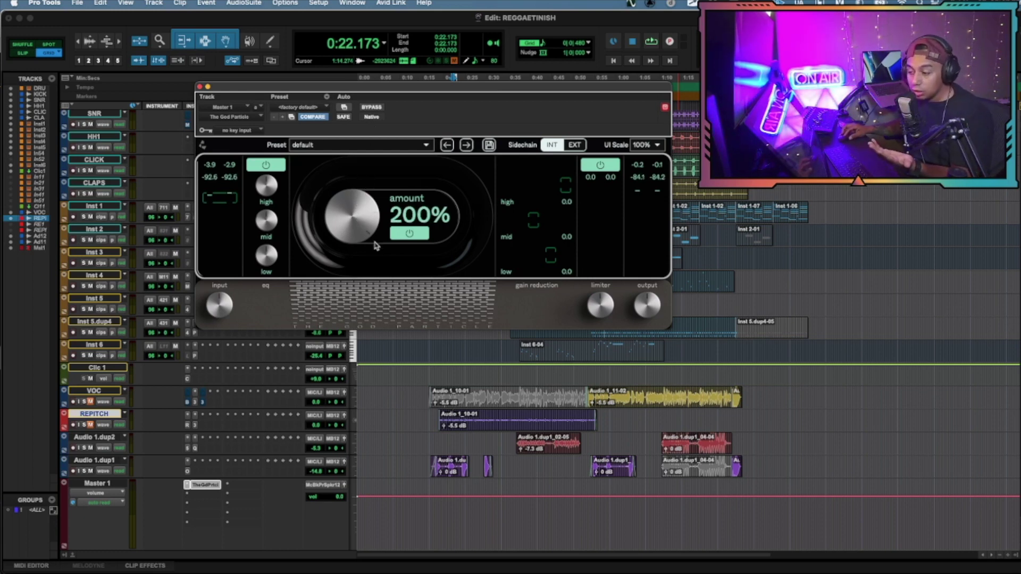
left_click_drag(380, 218, 361, 248)
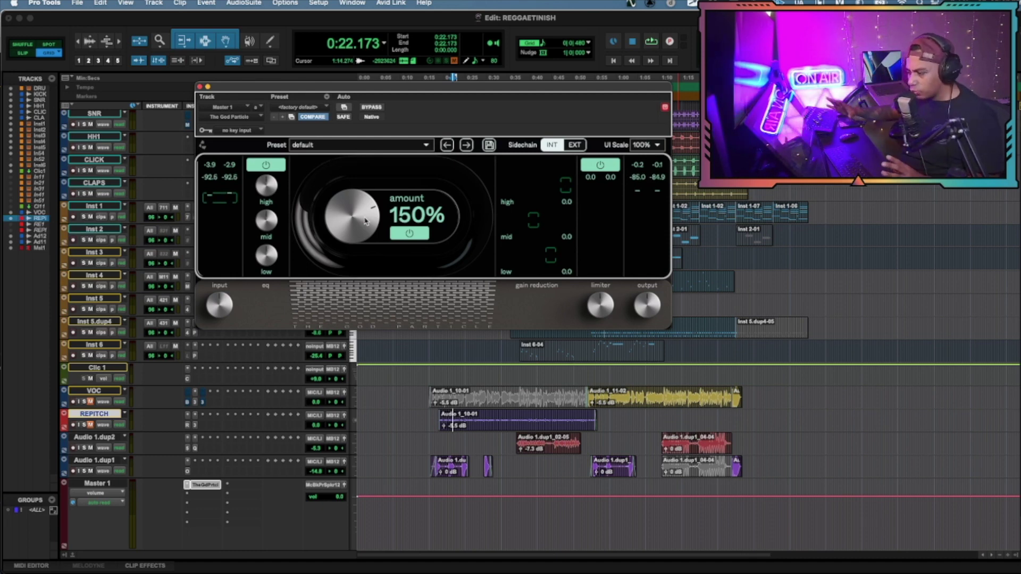
left_click_drag(364, 222, 361, 245)
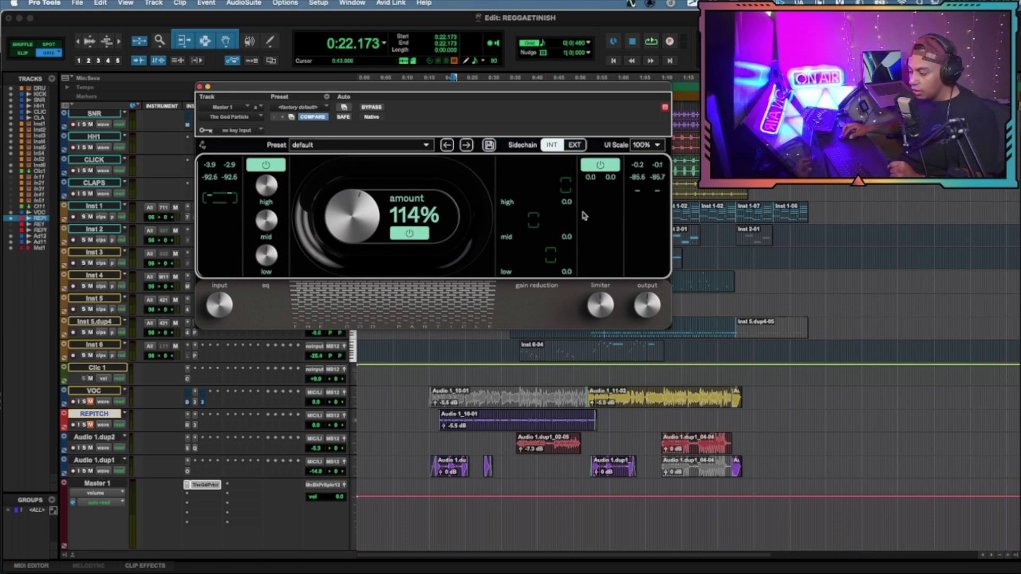
- Toggle the plugin's limiter and try adjusting the limiter gain
left_click(598, 164)
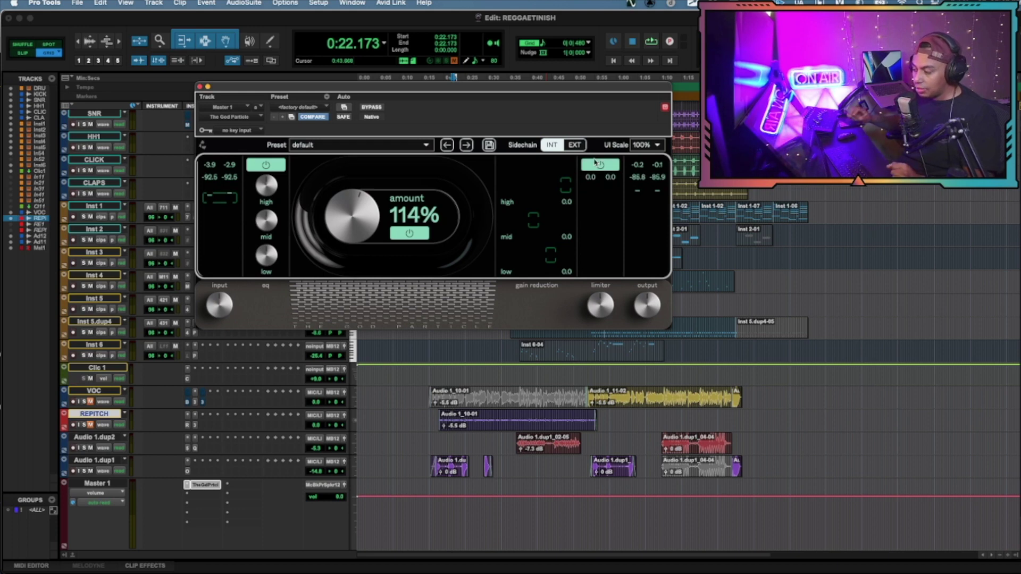
mouse_move(591, 300)
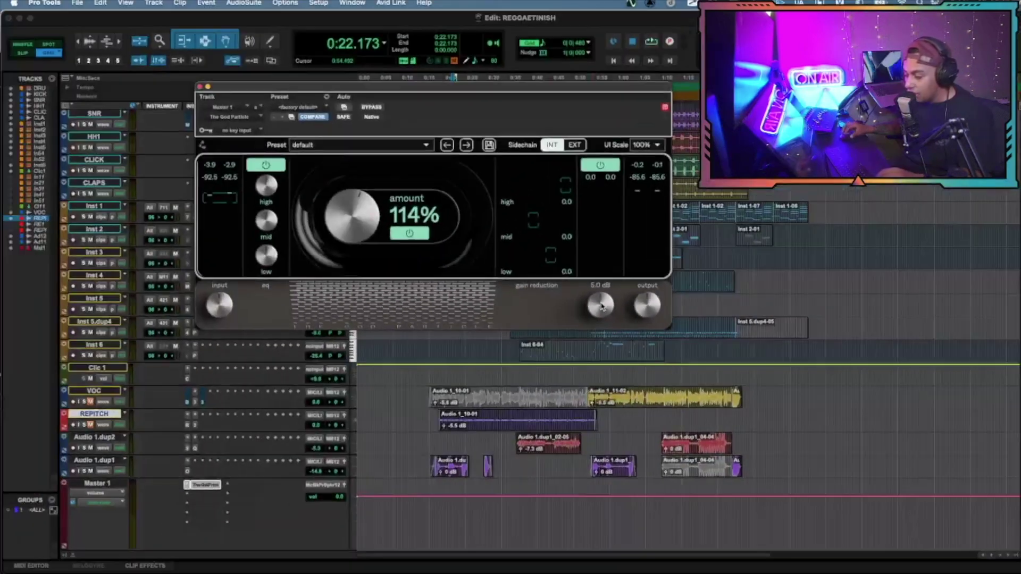
left_click_drag(602, 306, 602, 316)
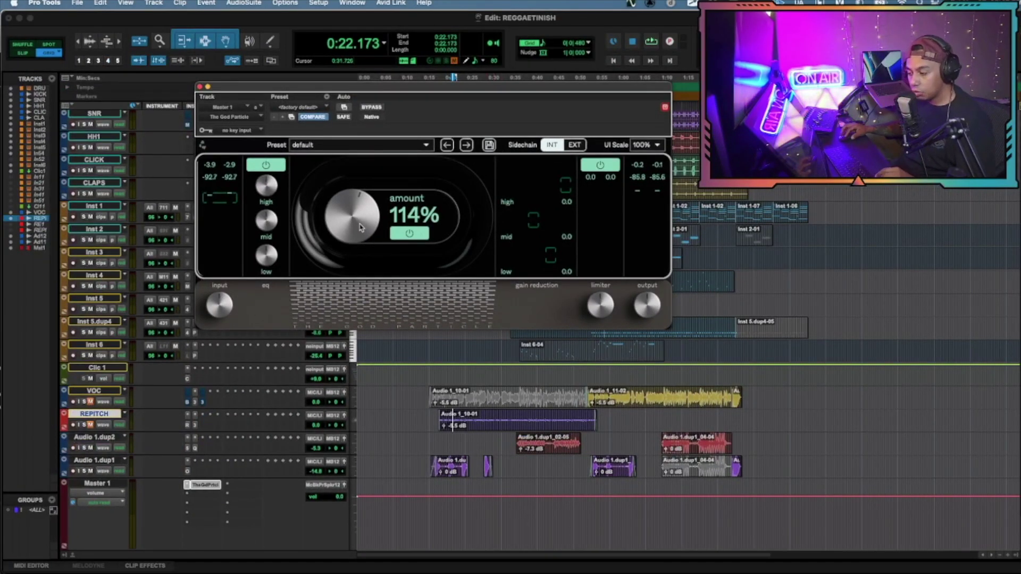
- Play the mix with the default preset and compare it with the limiter on and off, leaving the limiter off
key("space")
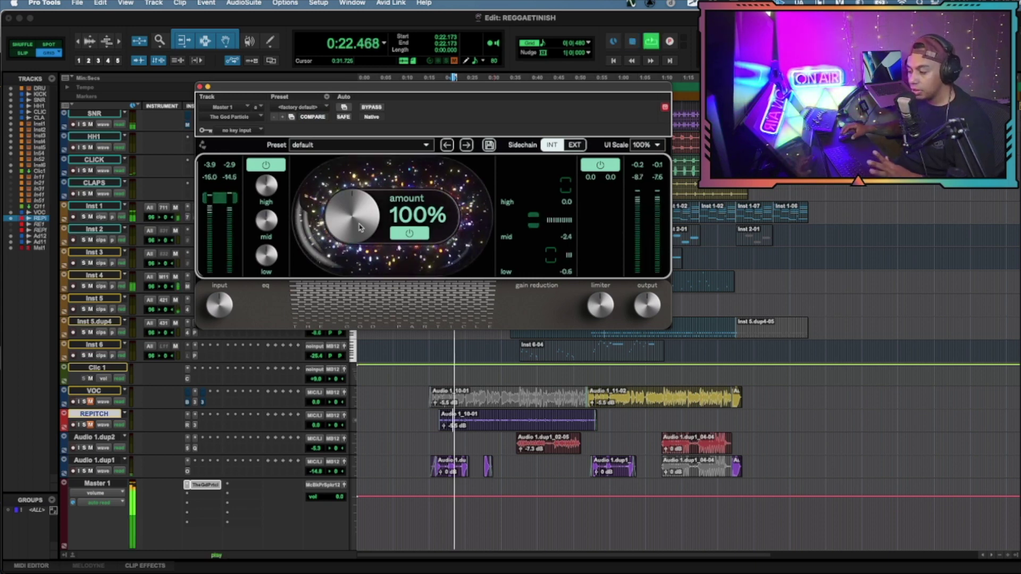
left_click(348, 146)
left_click(324, 172)
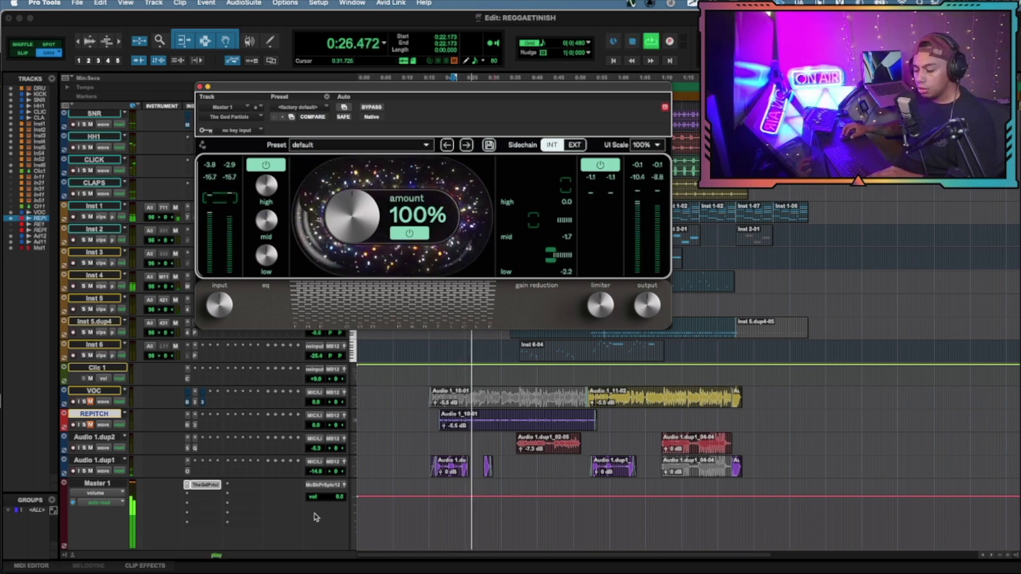
left_click(591, 169)
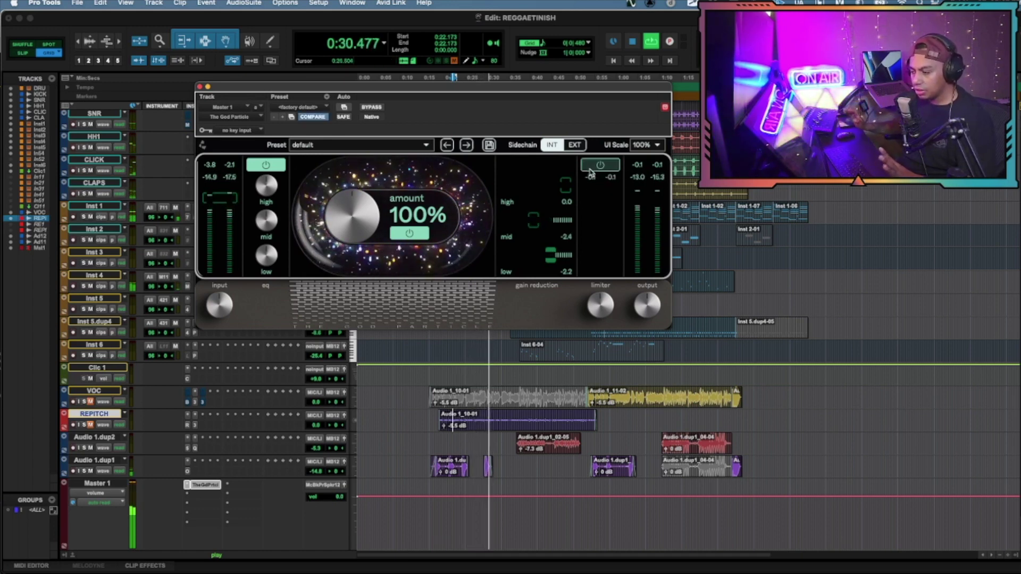
left_click(591, 169)
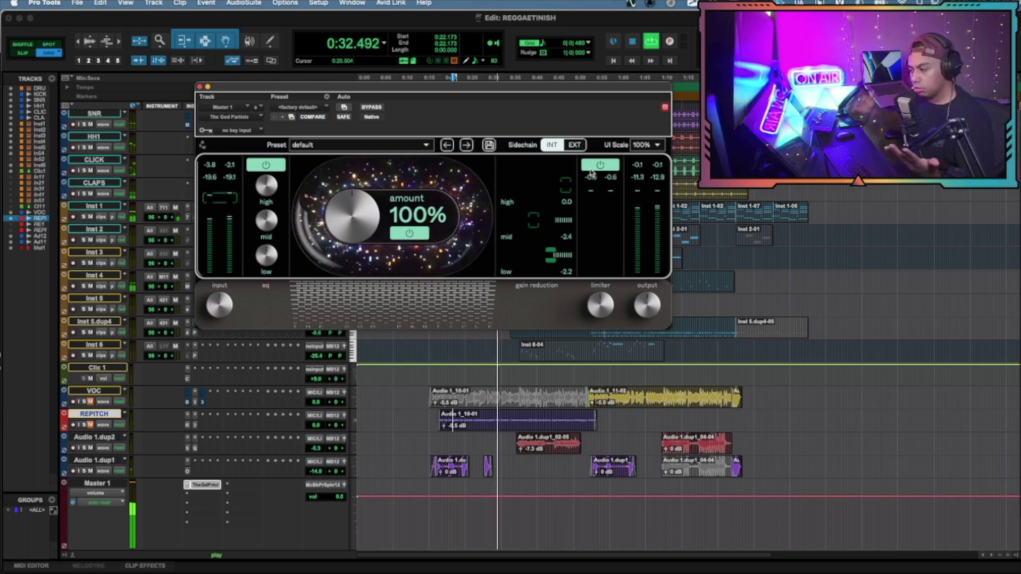
left_click(591, 170)
left_click(590, 170)
left_click(590, 171)
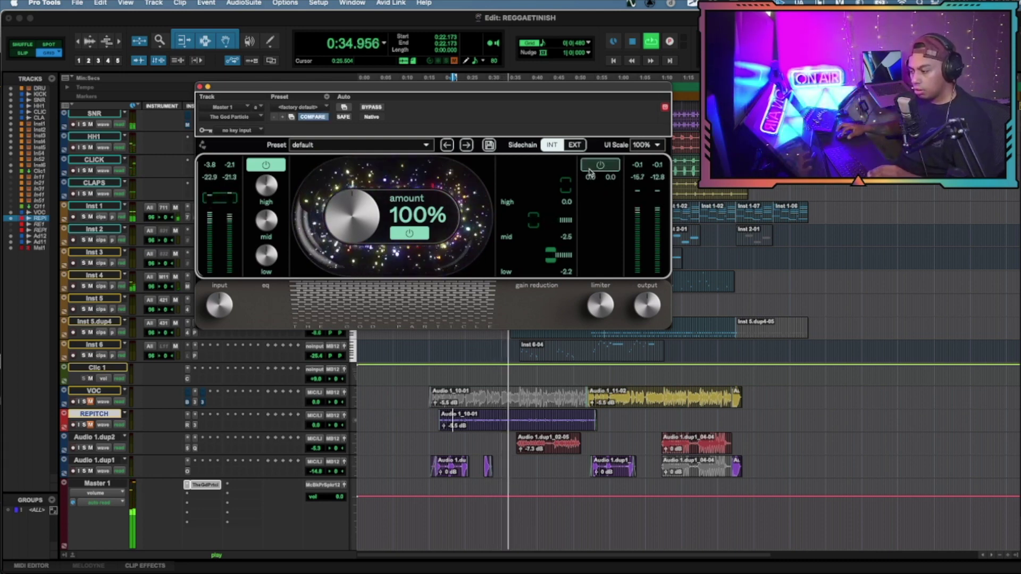
- Compare the playing mix with the whole plugin bypassed and active, ending with it active
left_click(370, 108)
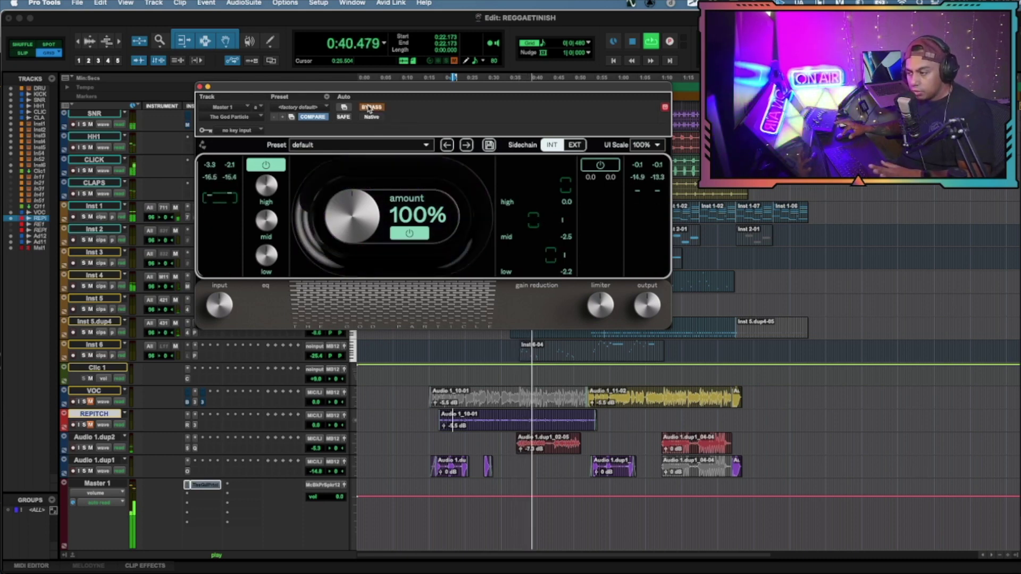
left_click(370, 107)
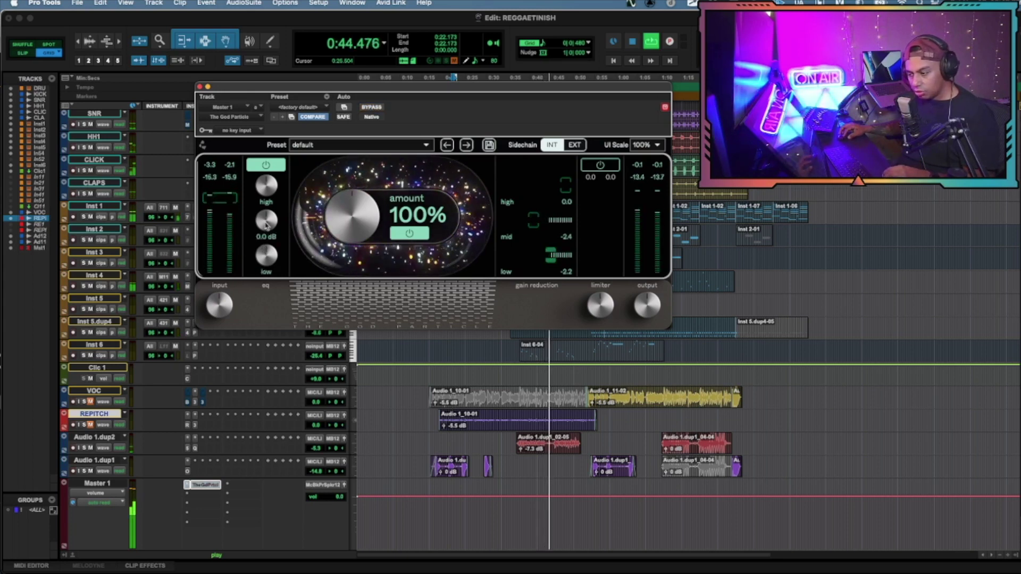
left_click(372, 108)
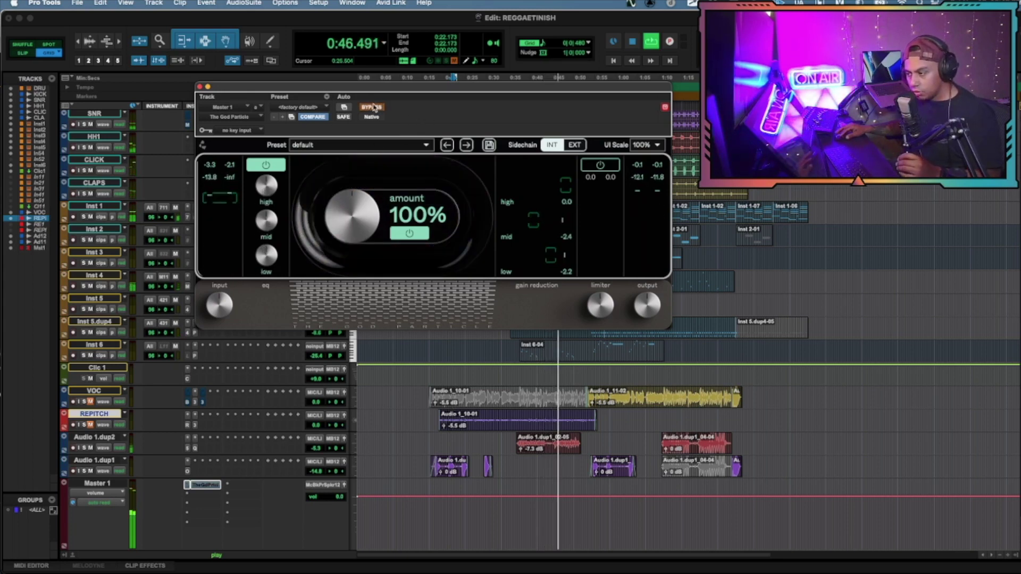
left_click(372, 107)
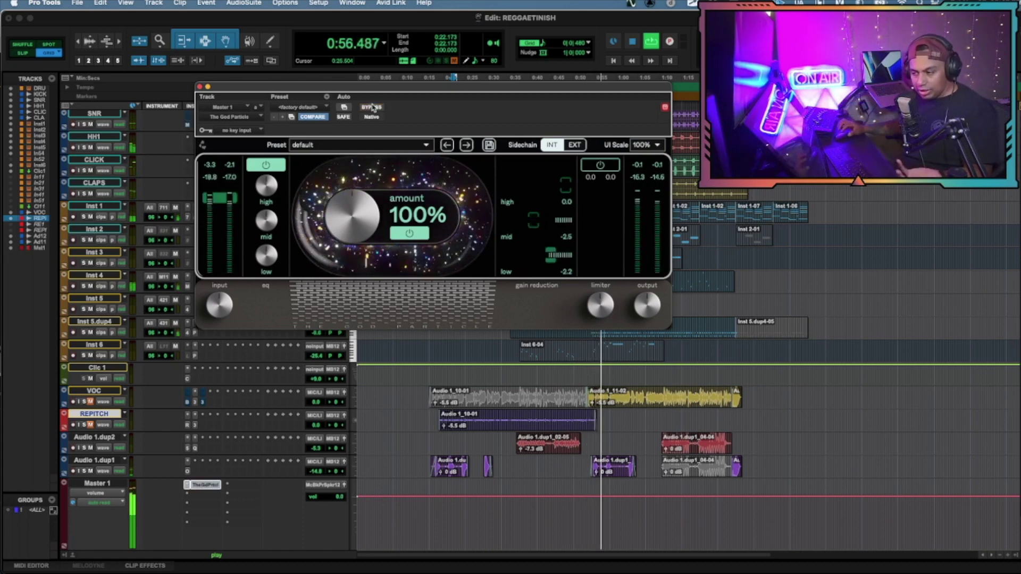
- Raise the processing amount to 162% and compare the result against the bypassed mix
mouse_move(353, 214)
left_mouse_down()
mouse_move(356, 234)
mouse_move(362, 198)
left_mouse_up()
left_click_drag(365, 159, 367, 157)
left_click(379, 108)
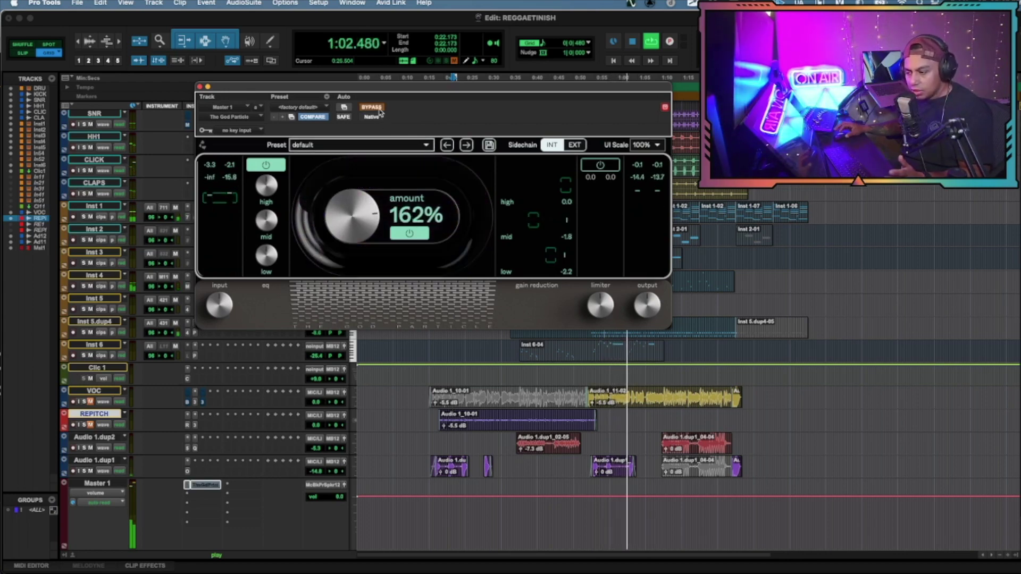
left_click(379, 108)
- Try boosting the high EQ band by 5.4 dB along with the mid and low bands, stop playback and reset the mid band
left_click_drag(265, 194, 274, 169)
mouse_move(276, 224)
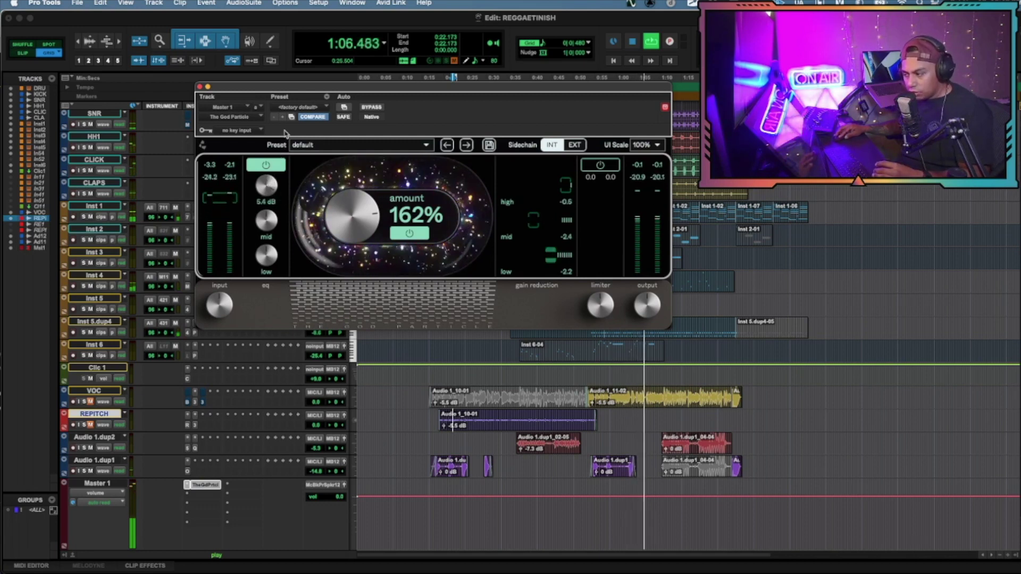
left_click_drag(275, 225, 291, 190)
mouse_move(278, 260)
left_click_drag(278, 260, 269, 237)
key("space")
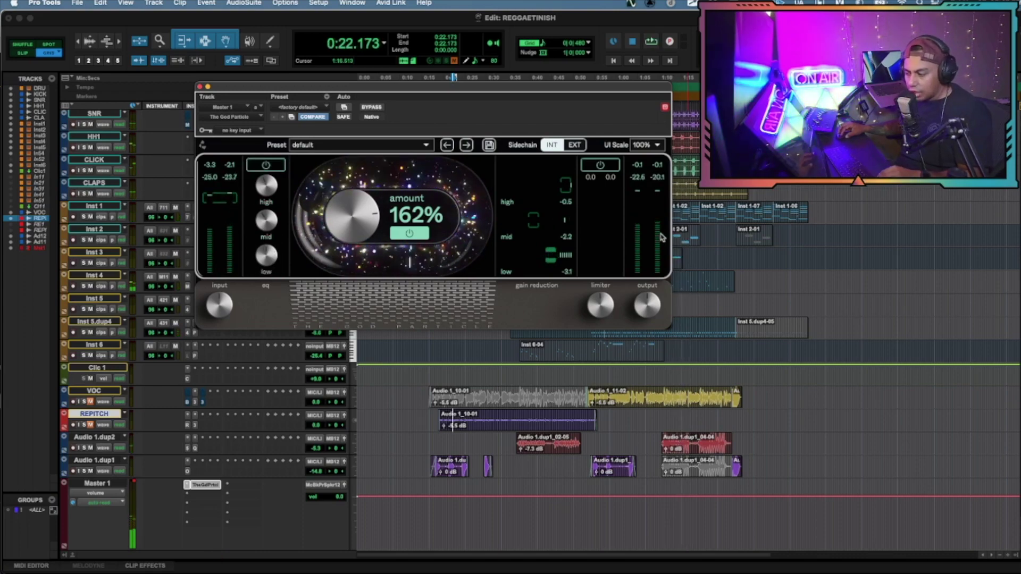
left_click(270, 213, "alt")
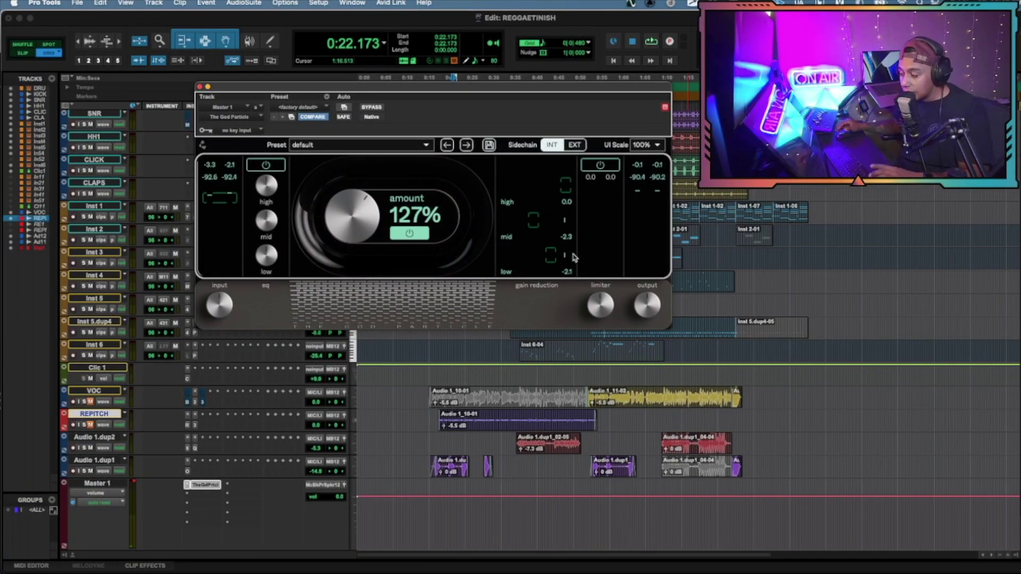
- Play the mix, cut the low EQ band to -6.0 dB and switch the EQ section on
key("space")
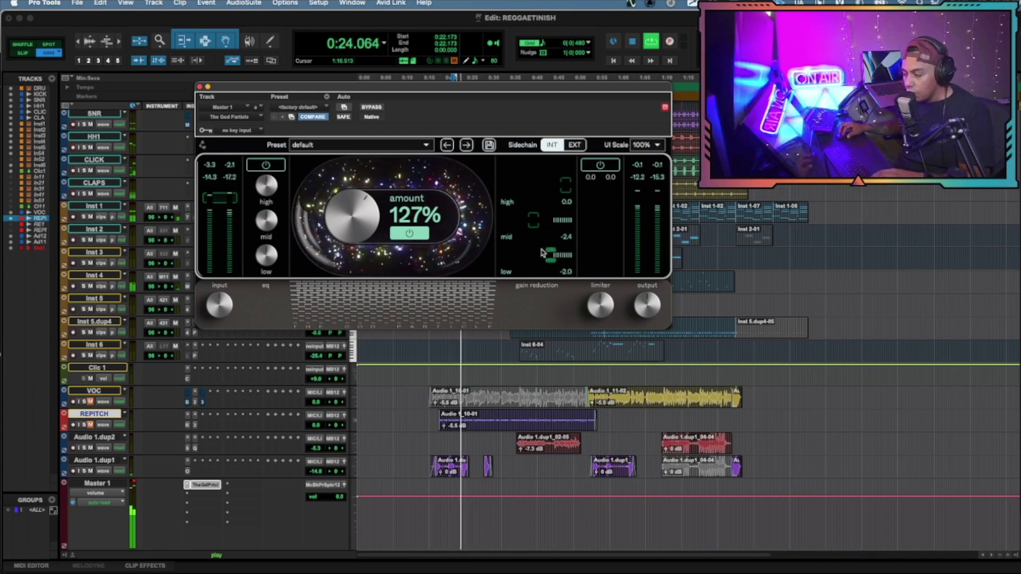
mouse_move(250, 255)
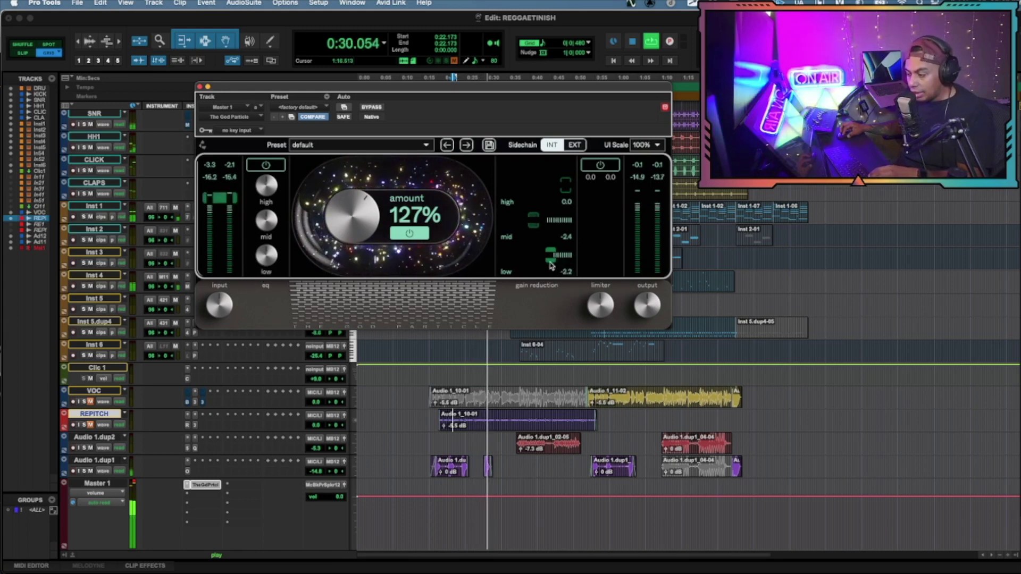
left_click_drag(271, 260, 267, 325)
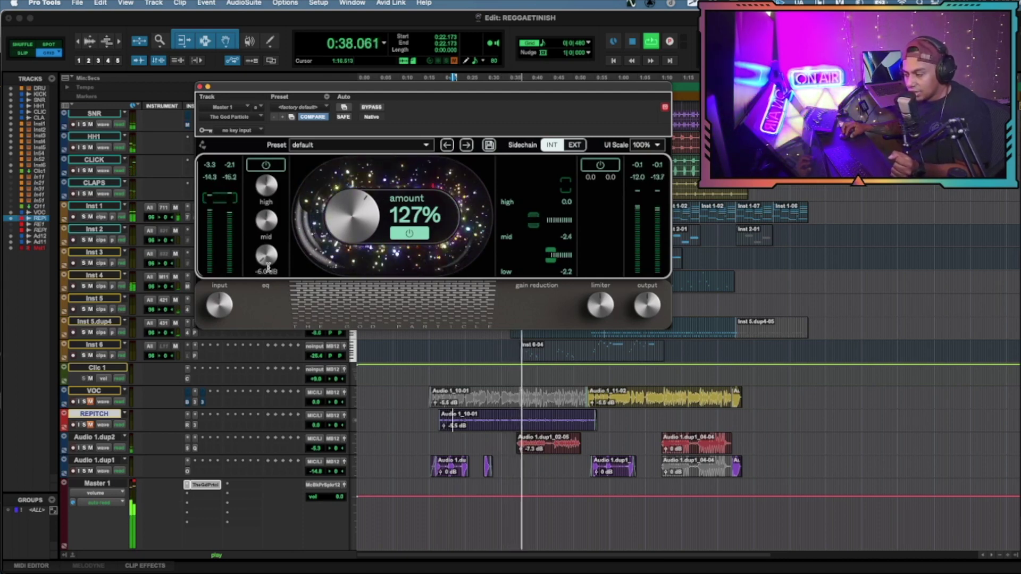
left_click(281, 166)
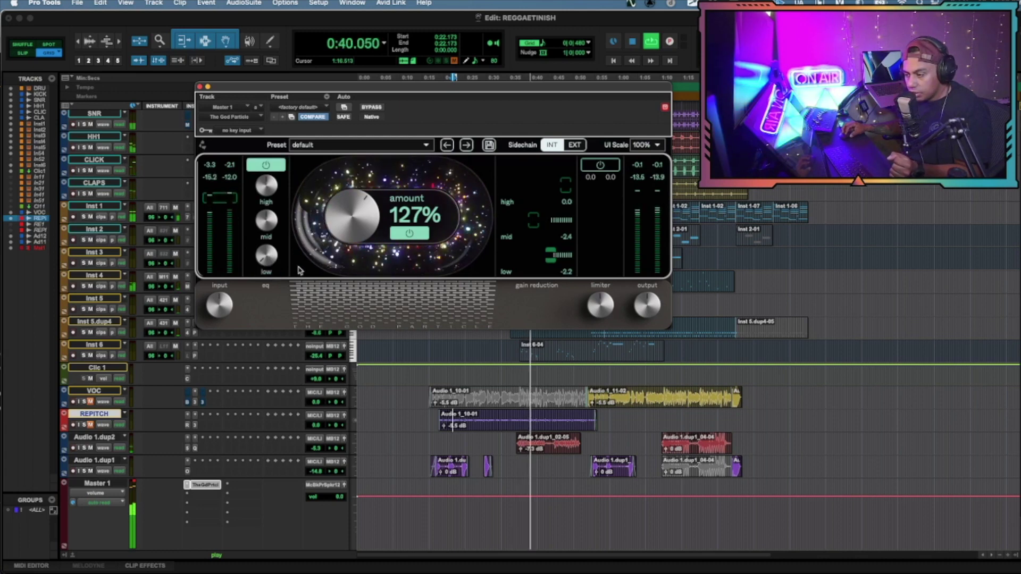
- Raise the low EQ band, boost the mid band to about 3.7 dB and audition the mix again from the start position
mouse_move(268, 266)
left_click_drag(269, 266, 268, 239)
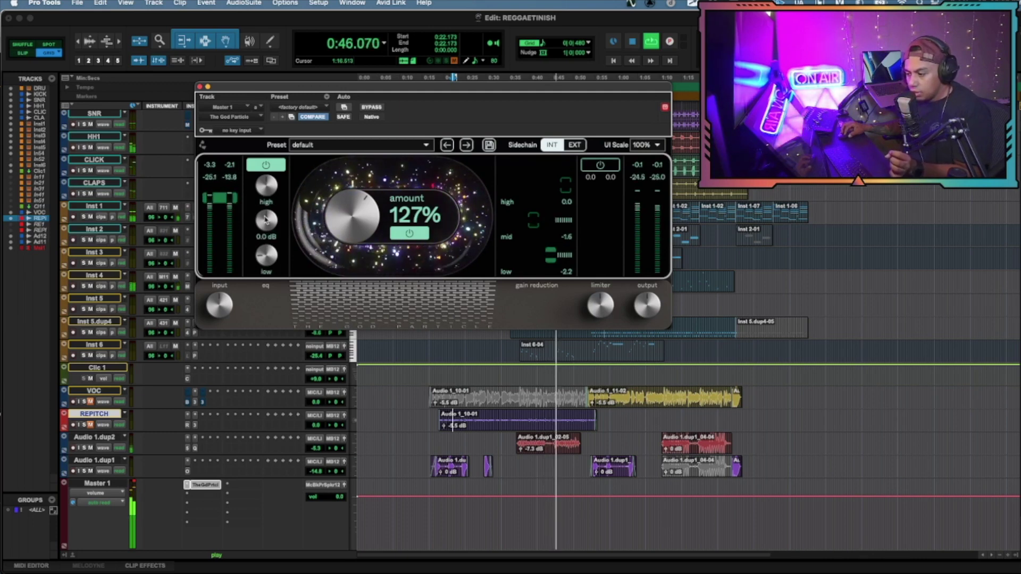
left_click_drag(268, 226, 268, 218)
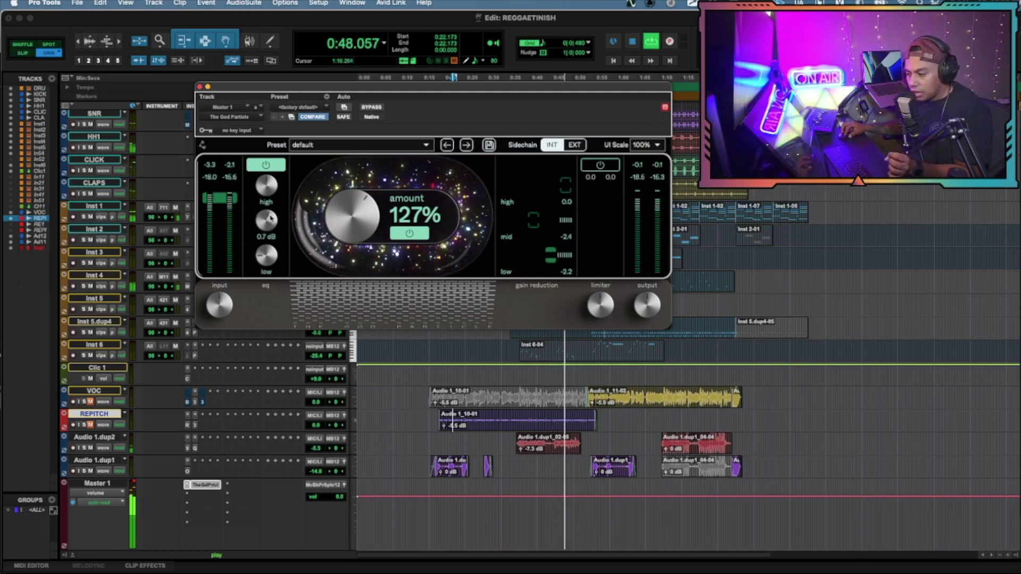
mouse_move(267, 200)
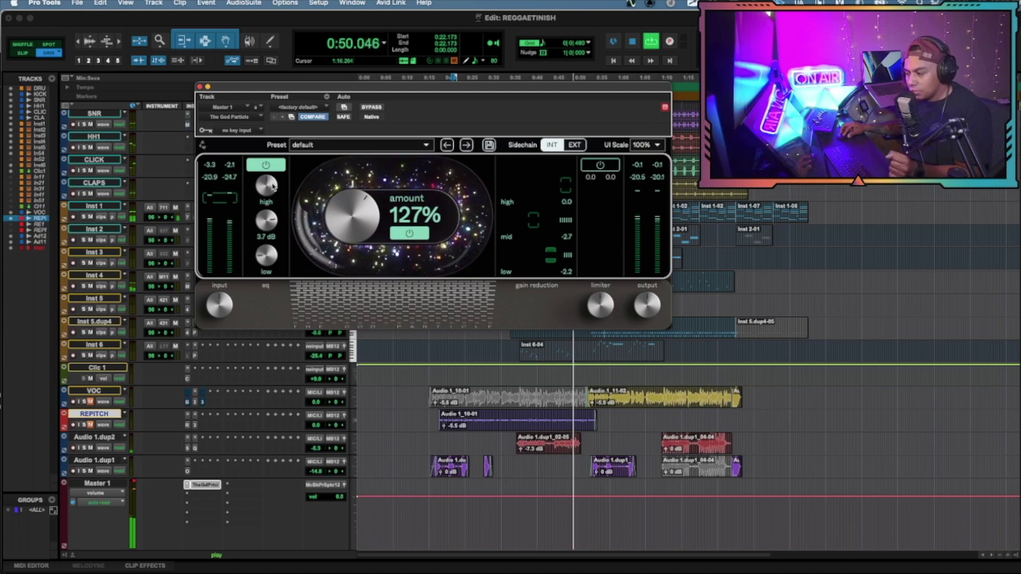
key("space")
key("space")
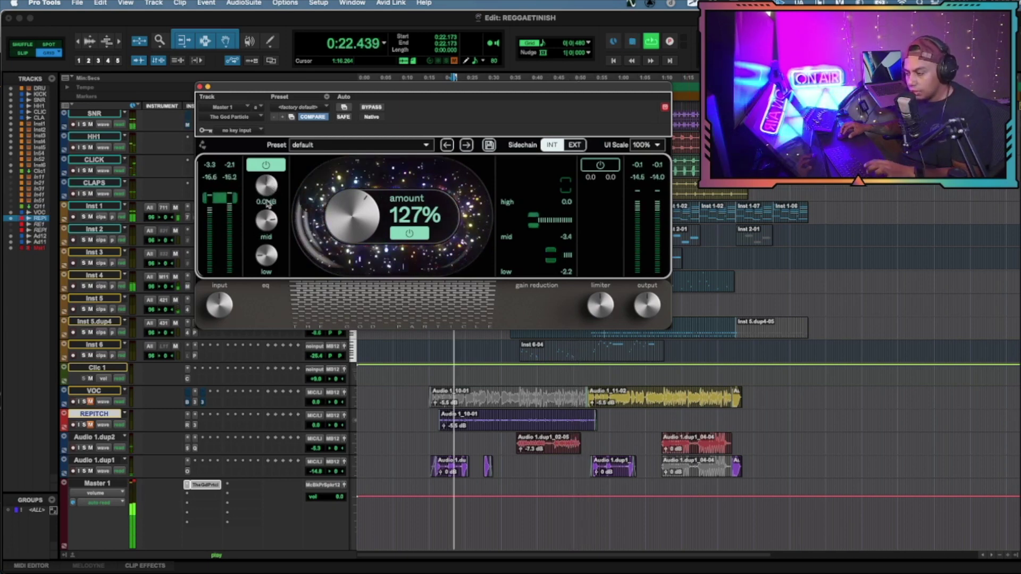
left_click_drag(266, 226, 274, 230)
key("space")
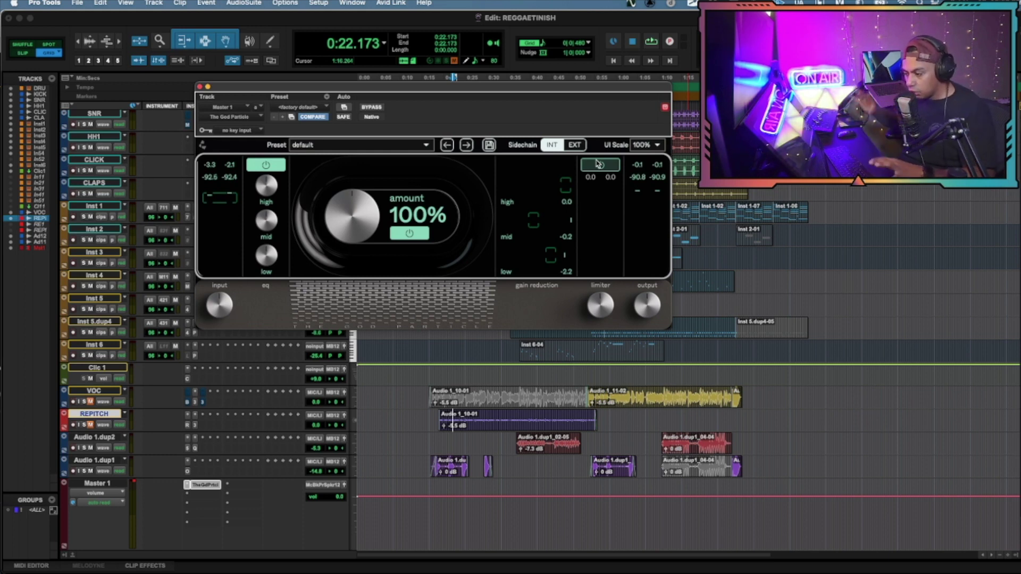
- Play the mix with the plugin's input gain turned down and compare it against the bypassed signal
key("space")
key("space")
key("space")
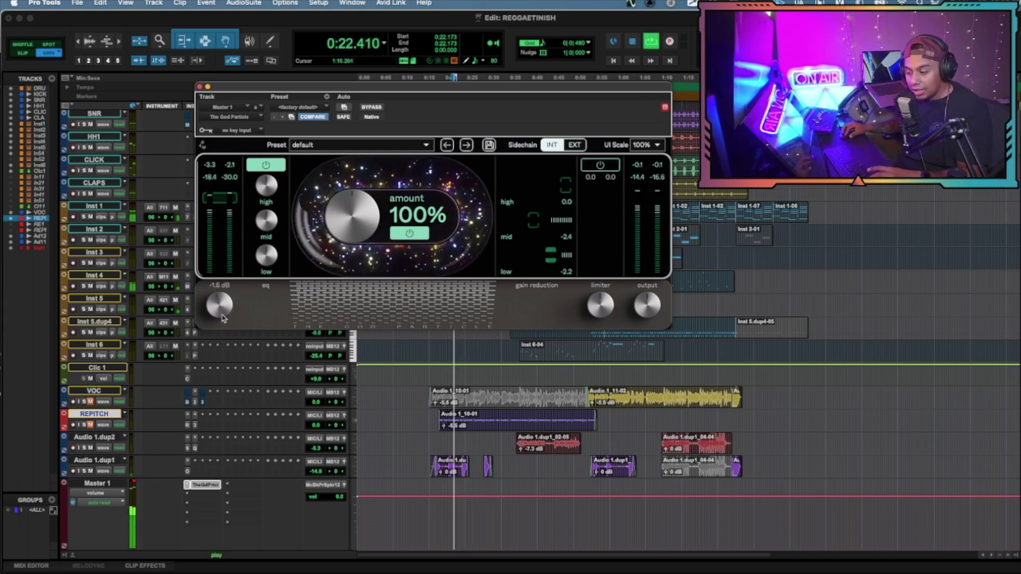
left_click_drag(223, 319, 217, 373)
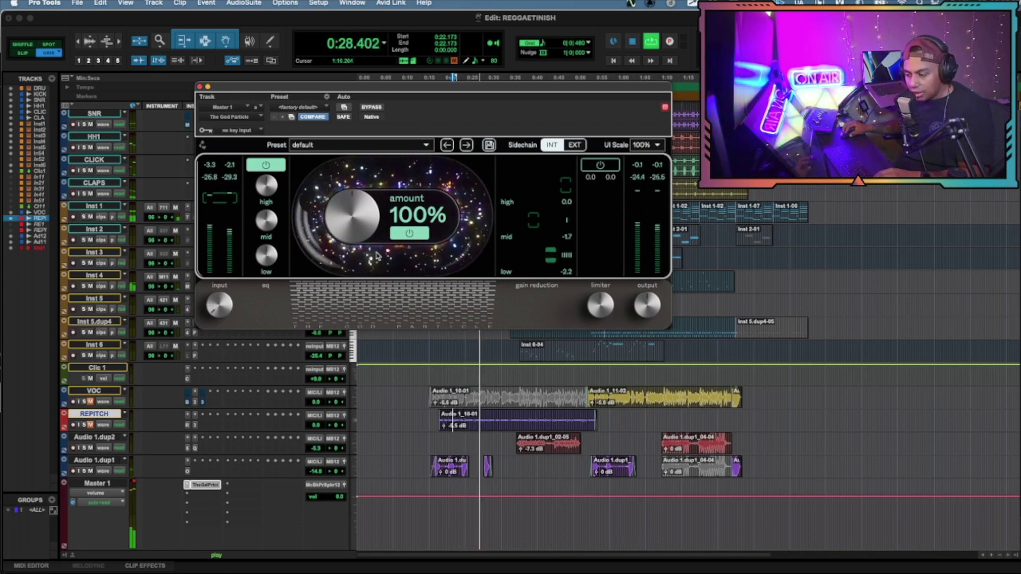
left_click(371, 108)
left_click(370, 108)
- Raise the plugin's input gain and compare the mix with the plugin bypassed and active
left_click_drag(219, 304, 231, 267)
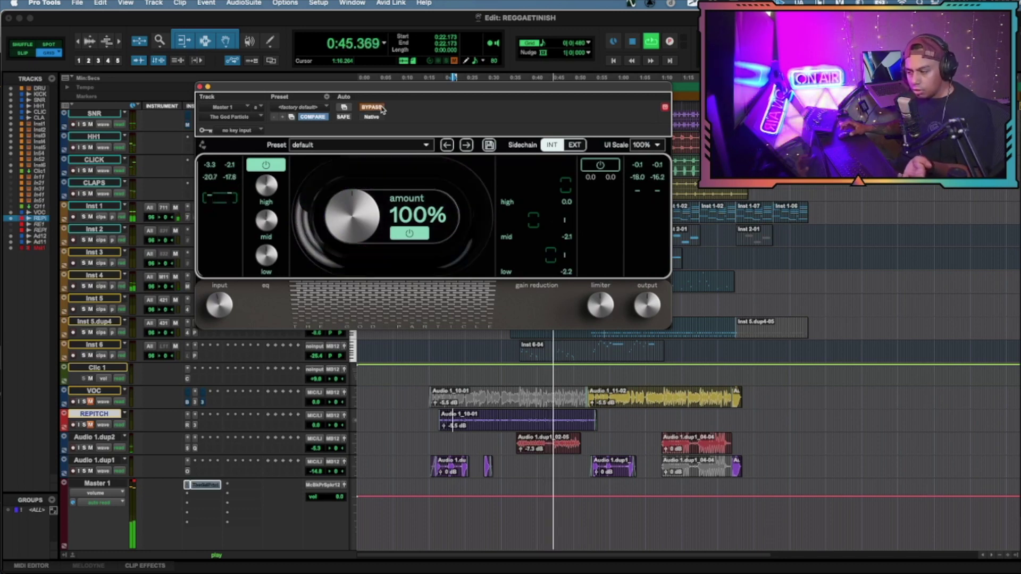
left_click(372, 107)
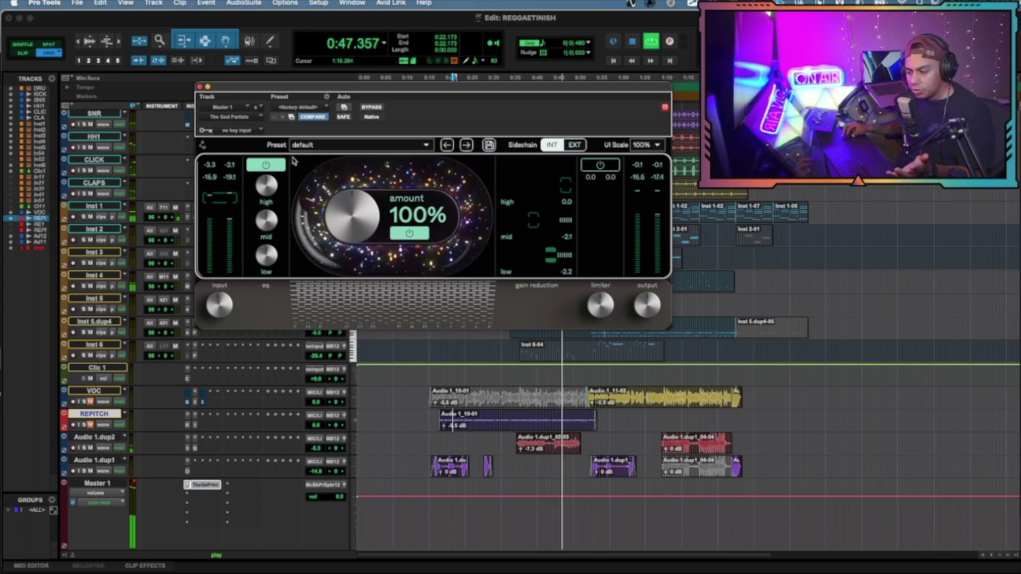
left_click(371, 107)
left_click(371, 107)
- Adjust the output level, push the input gain further up and stop playback
left_click_drag(647, 305, 644, 330)
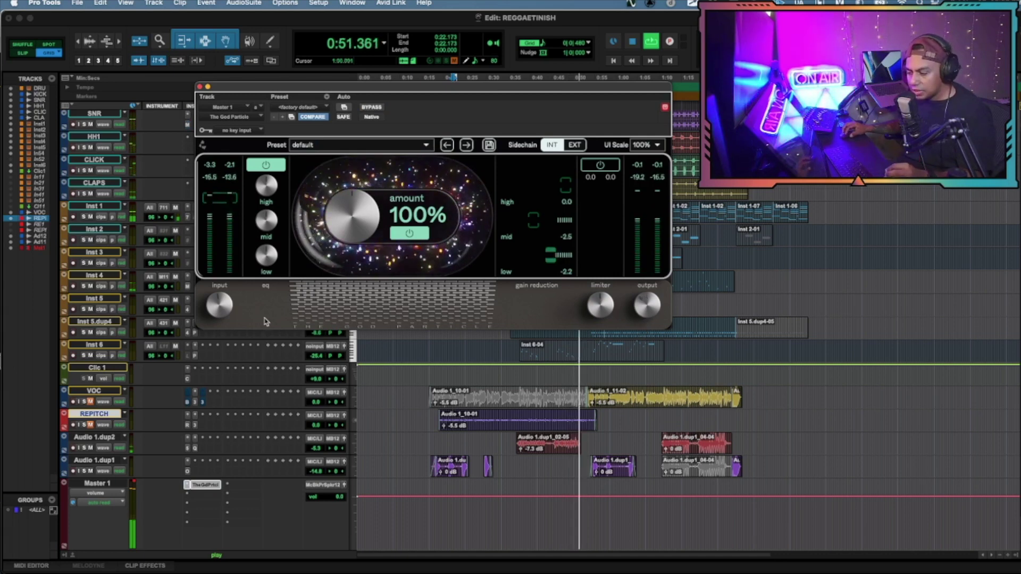
left_click_drag(219, 304, 226, 276)
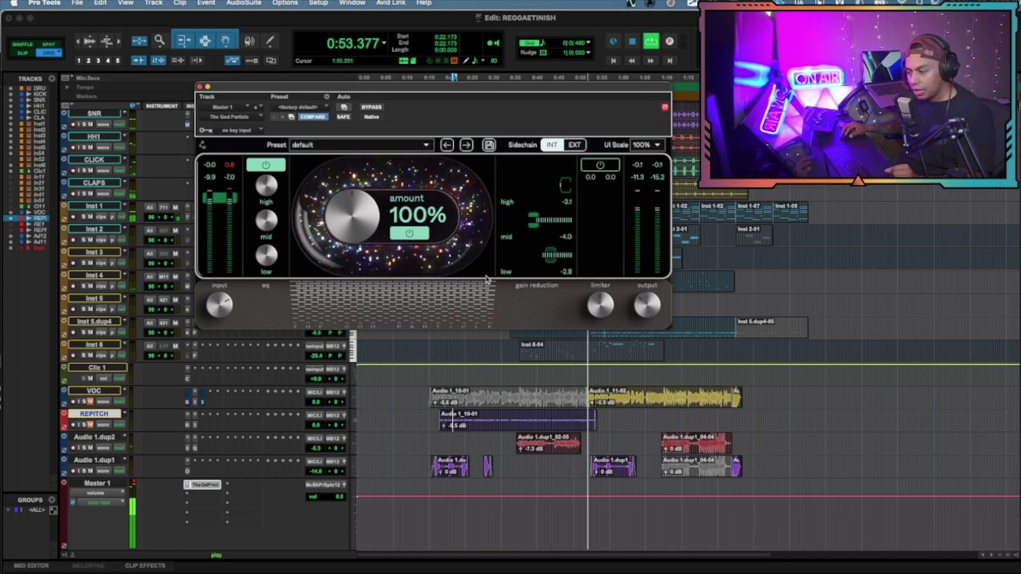
key("space")
- Set the limiter gain to 6.0 dB with the limiter on and audition the mix
left_click(603, 303)
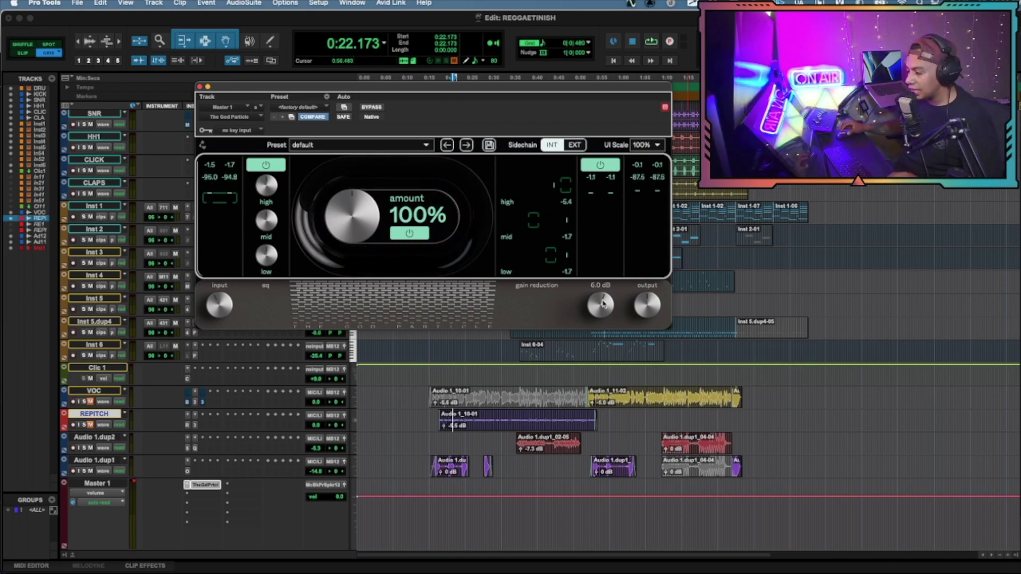
key("space")
mouse_move(603, 304)
left_mouse_down()
mouse_move(604, 296)
mouse_move(609, 317)
left_mouse_up()
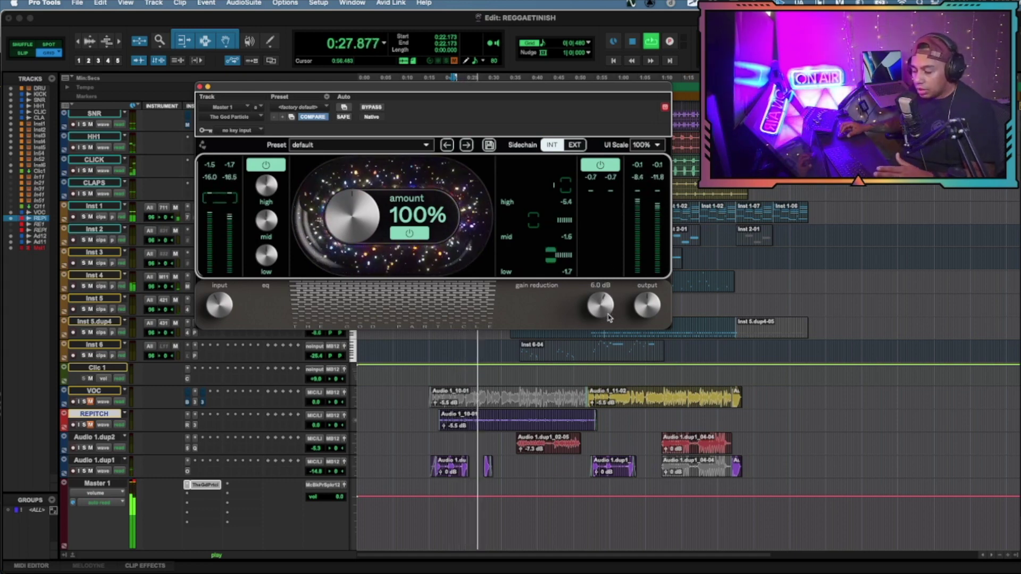
- Raise the processing amount to 156%, compare the mix with the plugin bypassed and active, and stop playback
left_click_drag(370, 230, 370, 202)
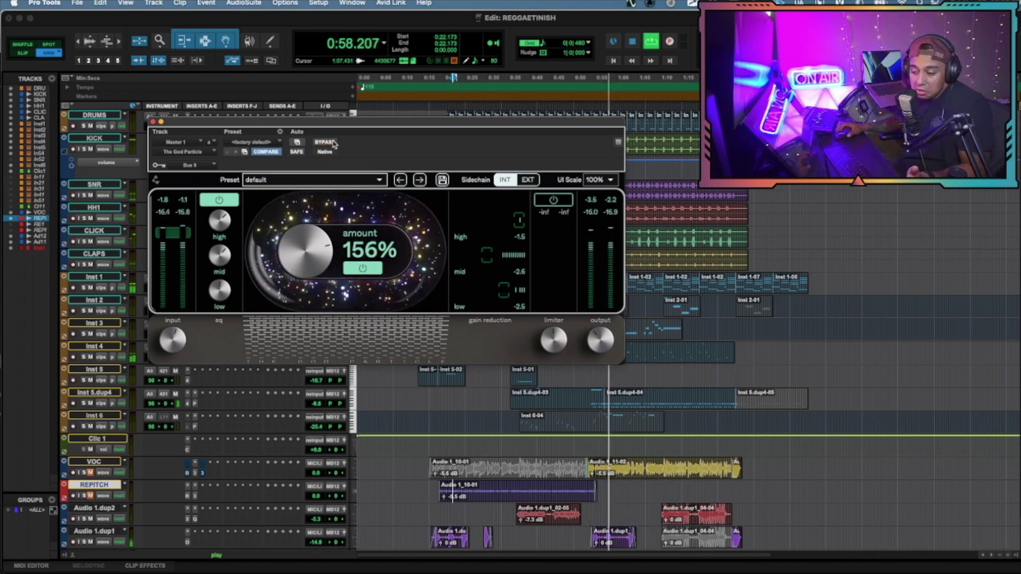
left_click(333, 144)
left_click(334, 143)
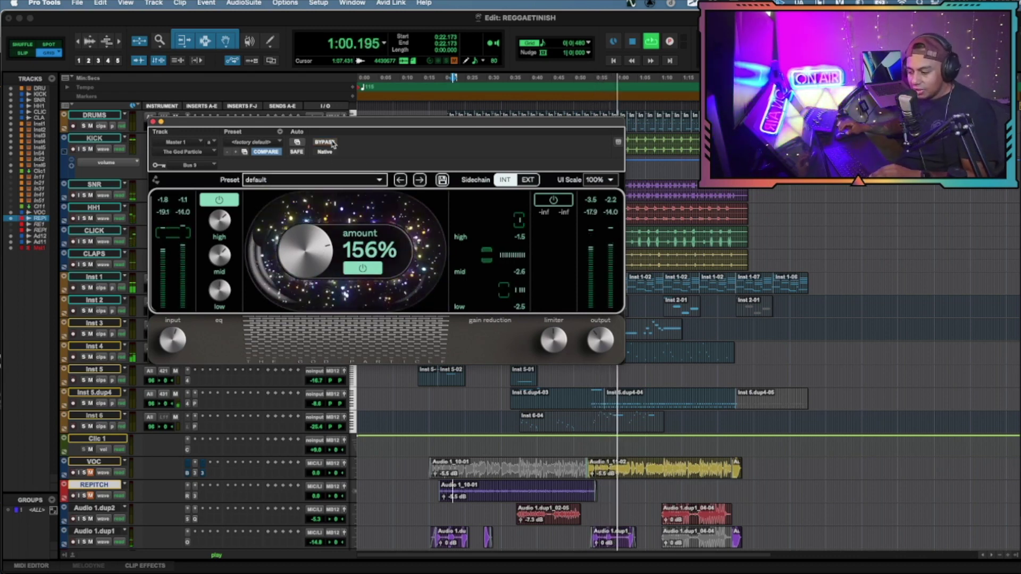
key("space")
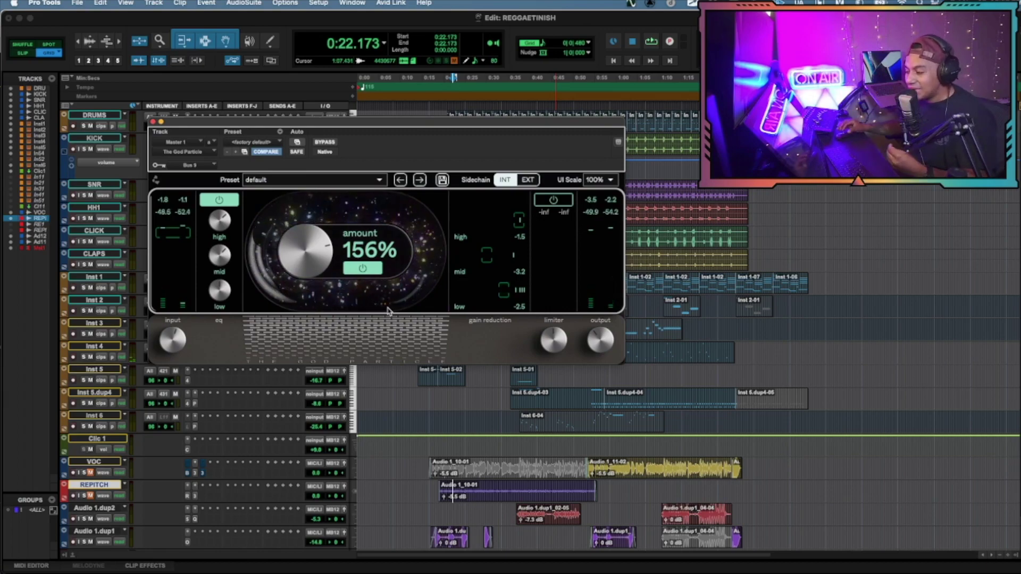
- Switch to Safari and return to the top of The God Particle product page
mouse_move(531, 570)
left_click(533, 551)
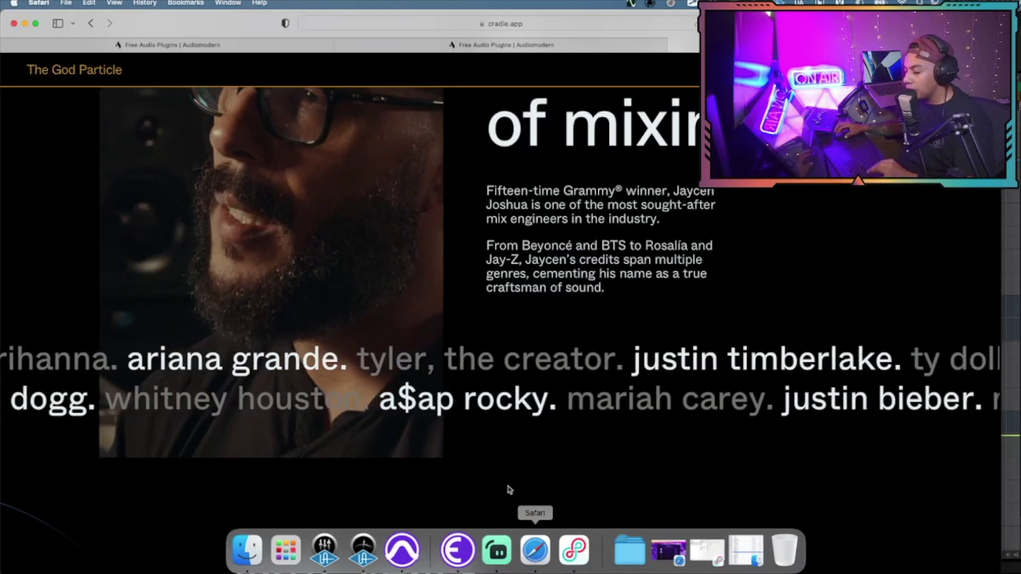
scroll(501, 217, "up", 10)
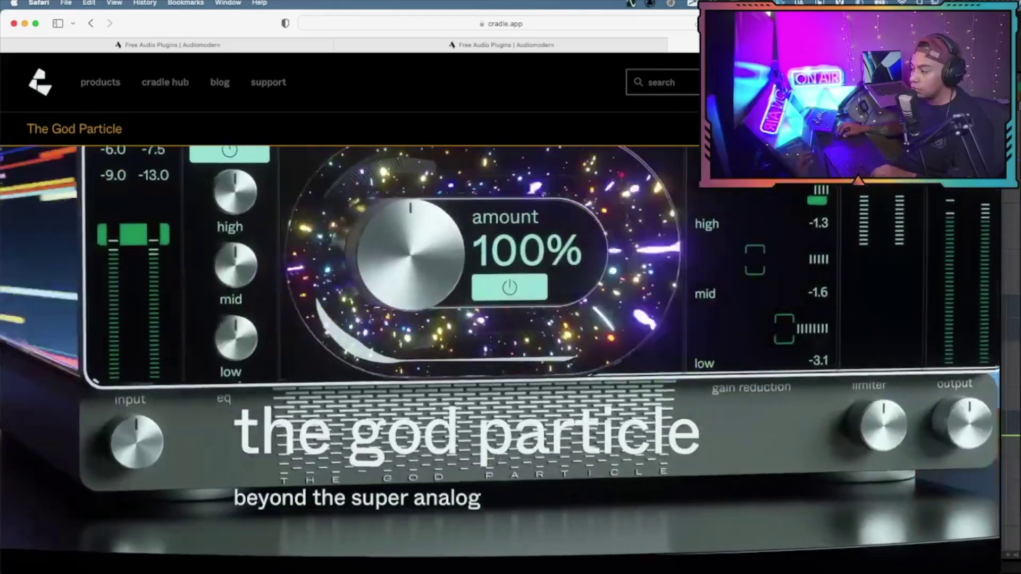
- Examine the price, sale offer and free trial option in the product page's purchase section
scroll(716, 257, "down", 10)
scroll(718, 258, "down", 20)
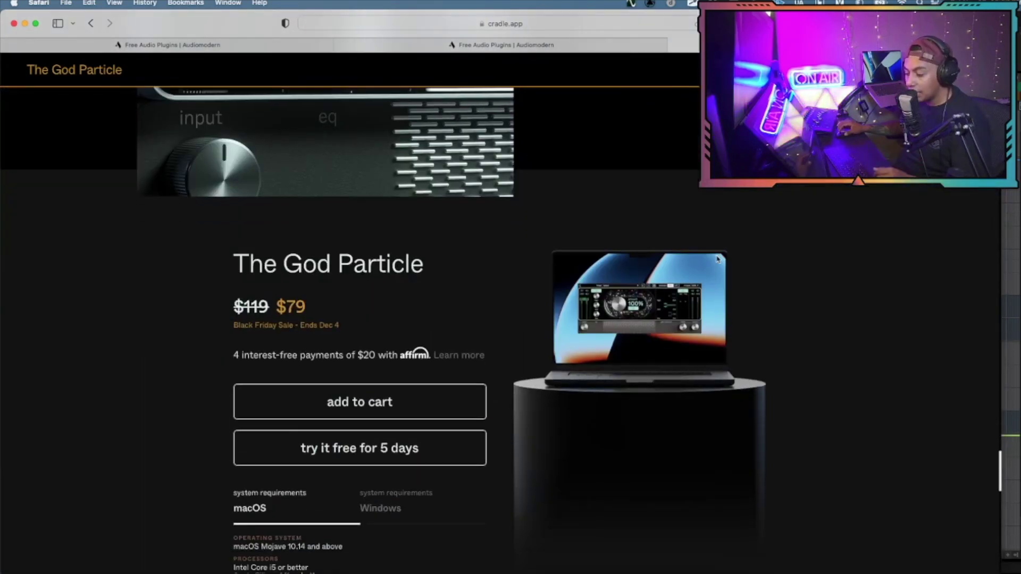
scroll(383, 311, "down", 2)
scroll(409, 319, "down", 5)
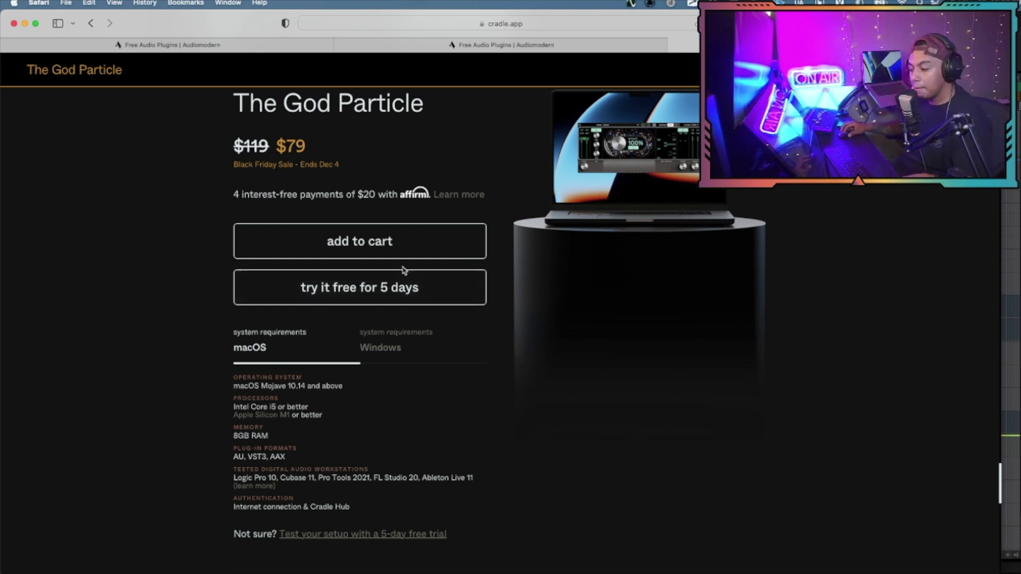
scroll(301, 146, "up", 2)
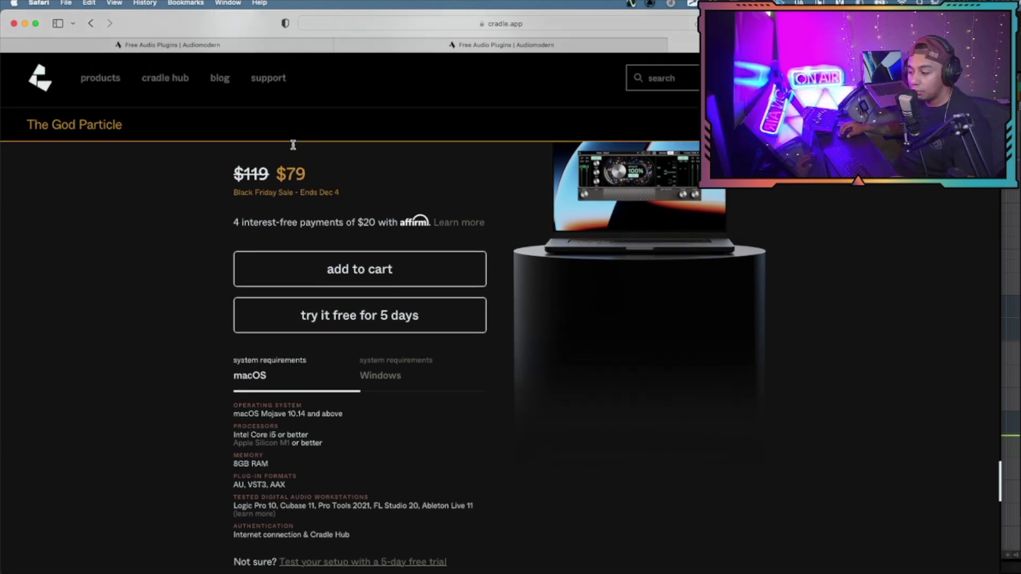
left_click_drag(275, 173, 322, 176)
left_click(325, 175)
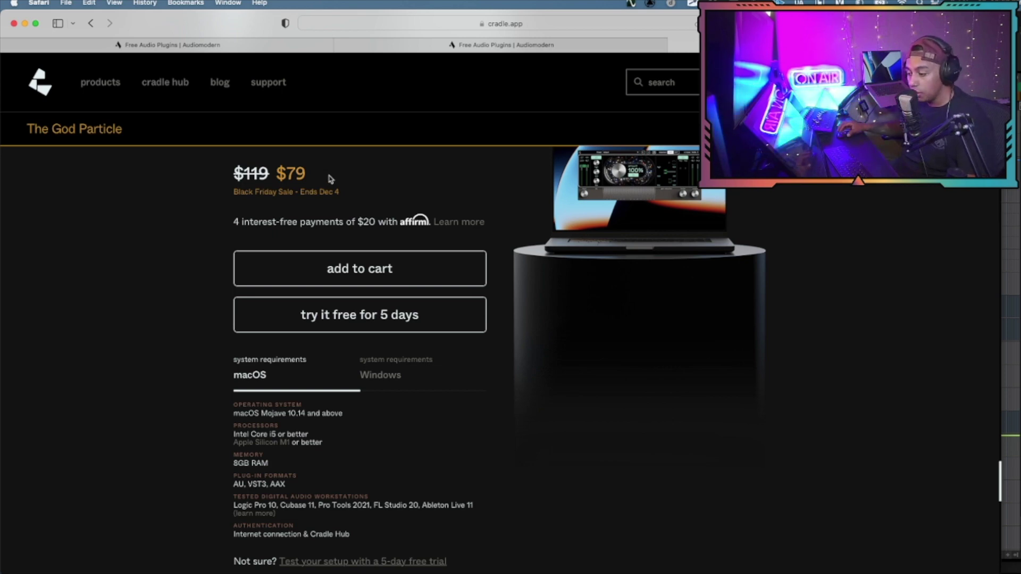
left_click(426, 266)
left_click(331, 172)
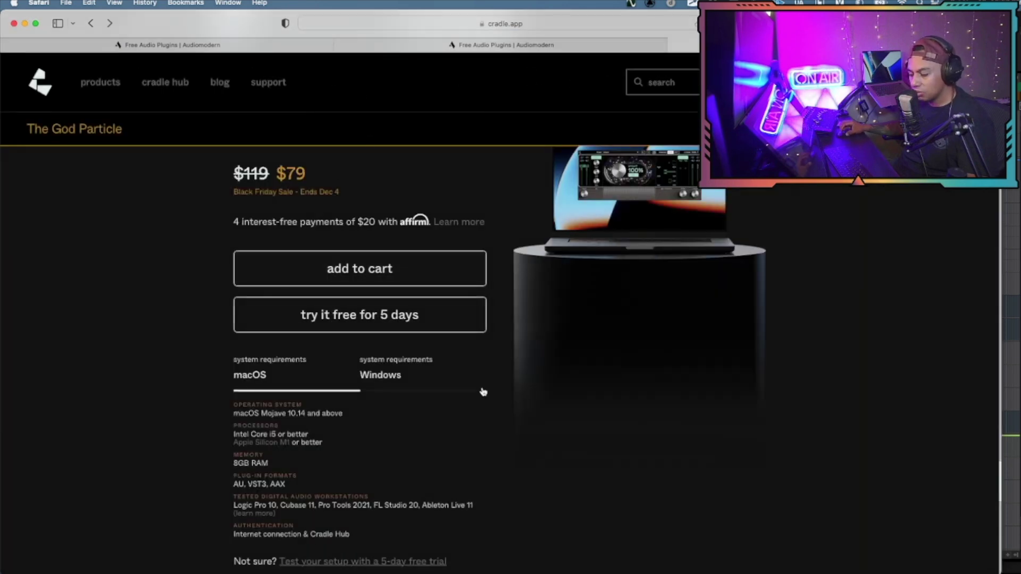
- Compare the Windows and macOS system requirements and examine the supported processors for macOS
scroll(482, 391, "down", 3)
left_click(388, 266)
left_click(285, 265)
left_click(420, 262)
left_click(293, 274)
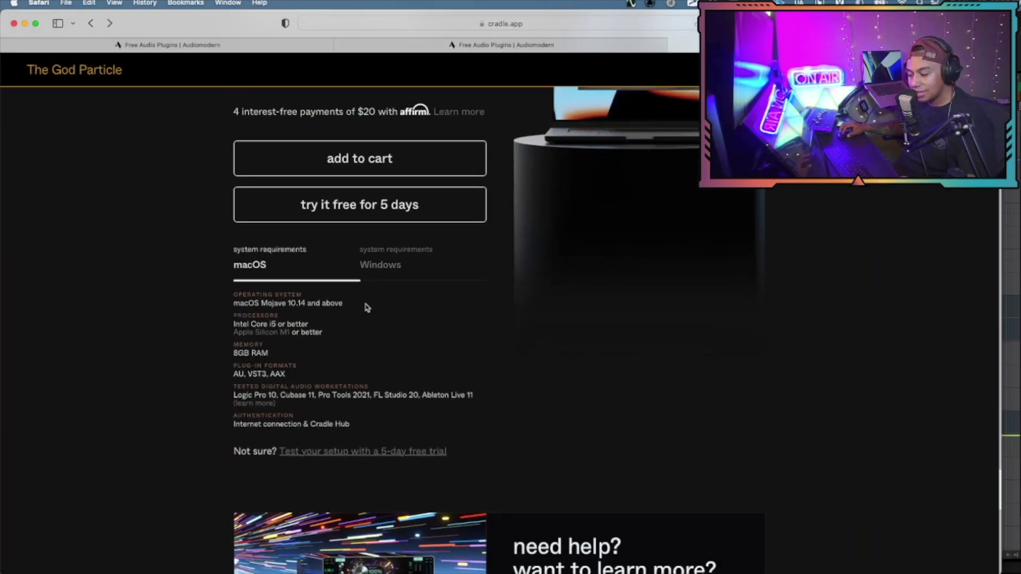
left_click_drag(237, 324, 308, 324)
left_click(382, 350)
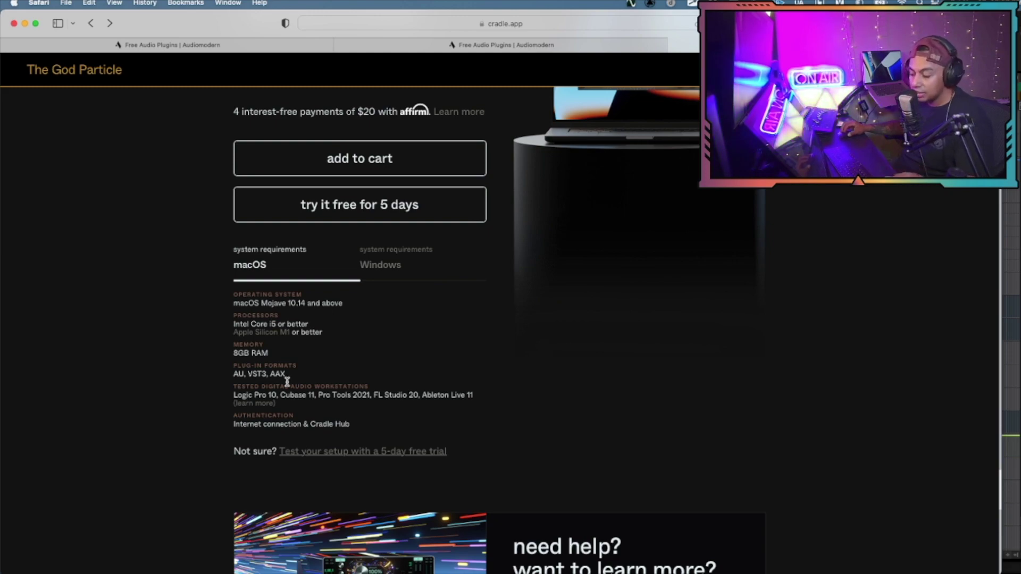
- Skim the rest of the product page down to its footer and return to the large plugin image
scroll(290, 381, "down", 15)
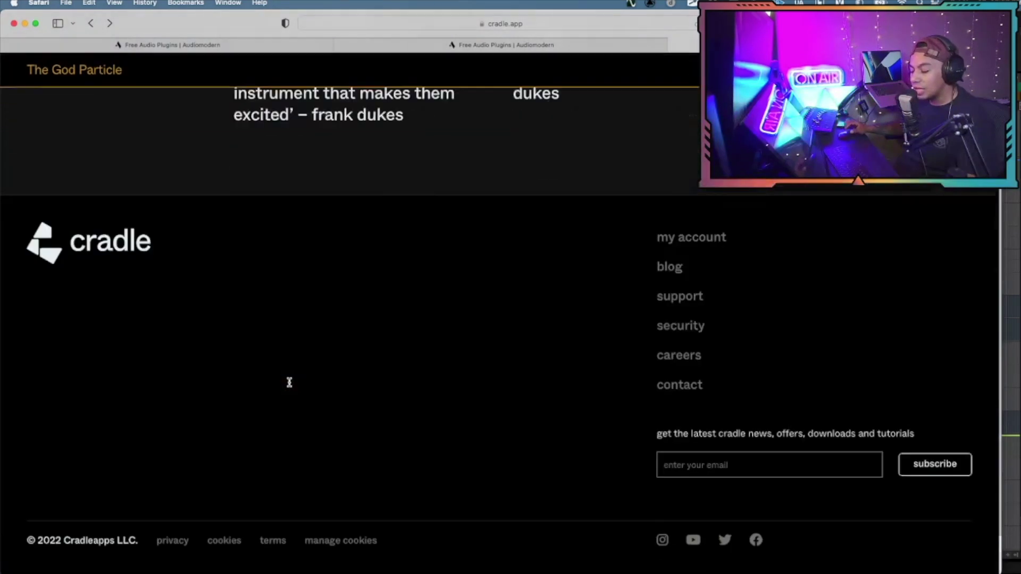
scroll(289, 381, "up", 15)
scroll(289, 385, "up", 15)
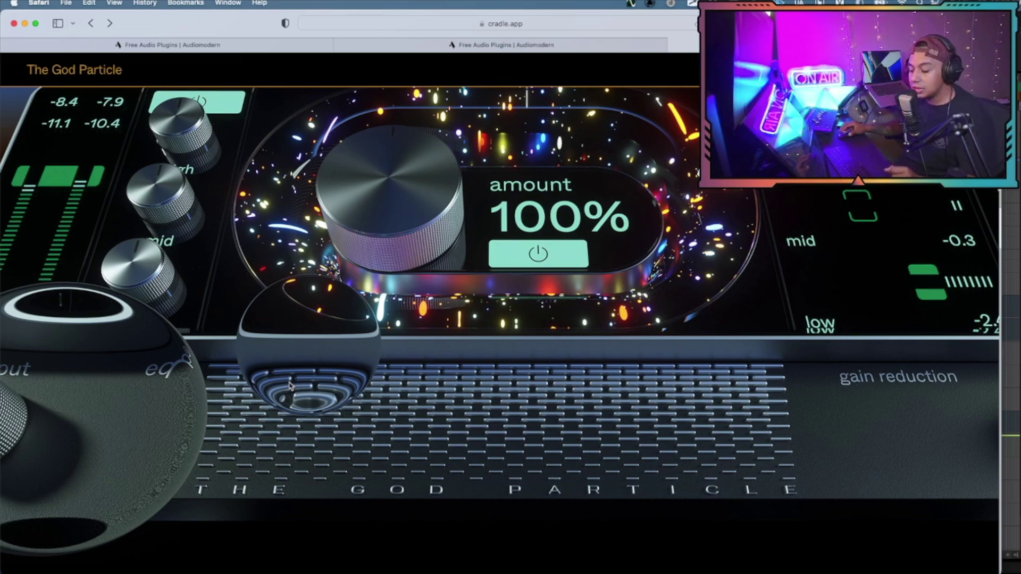
scroll(483, 437, "up", 3)
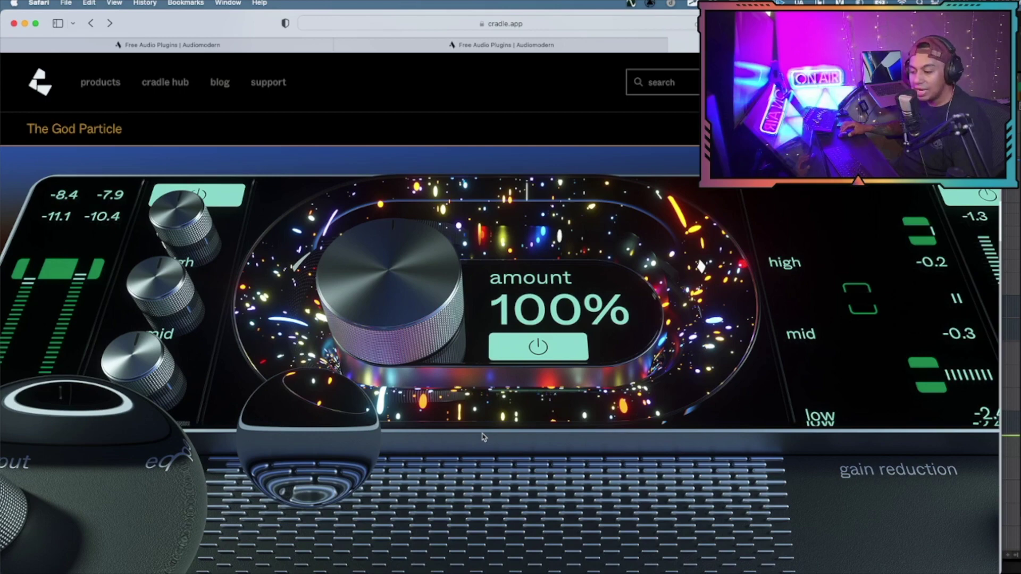
- Switch to Pro Tools, load the plugin's default factory preset during playback and stop playback
mouse_move(535, 571)
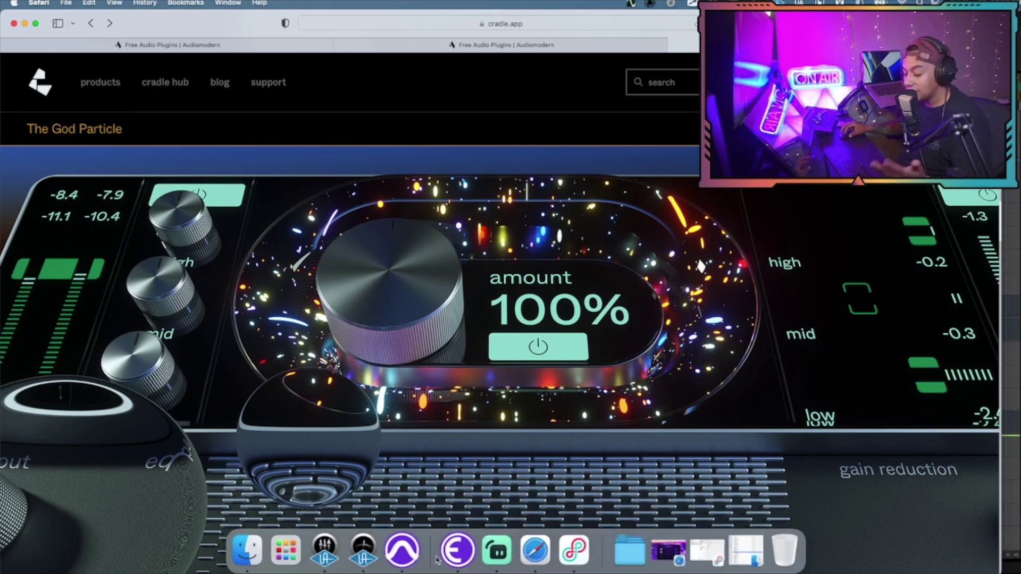
left_click(403, 551)
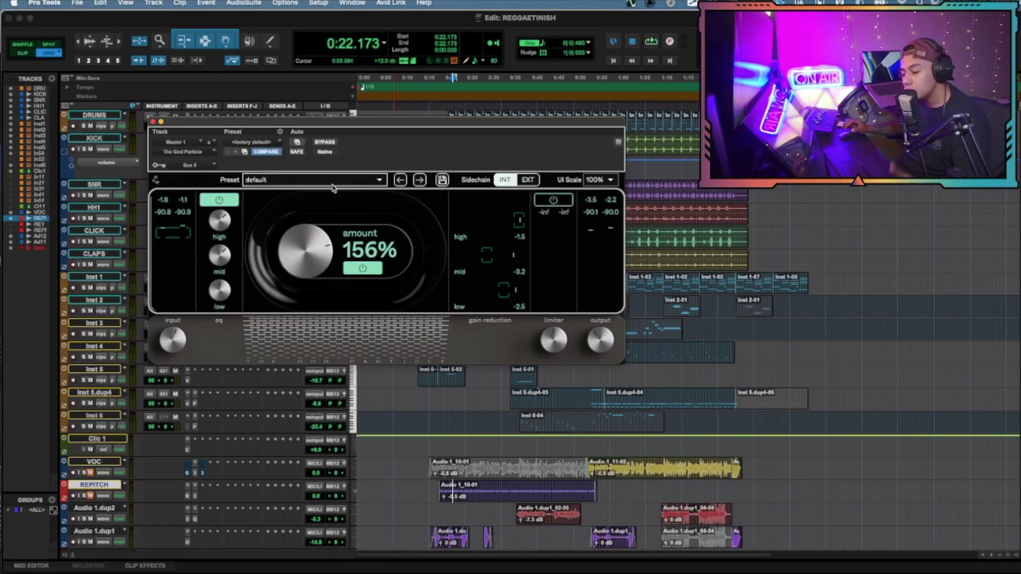
key("space")
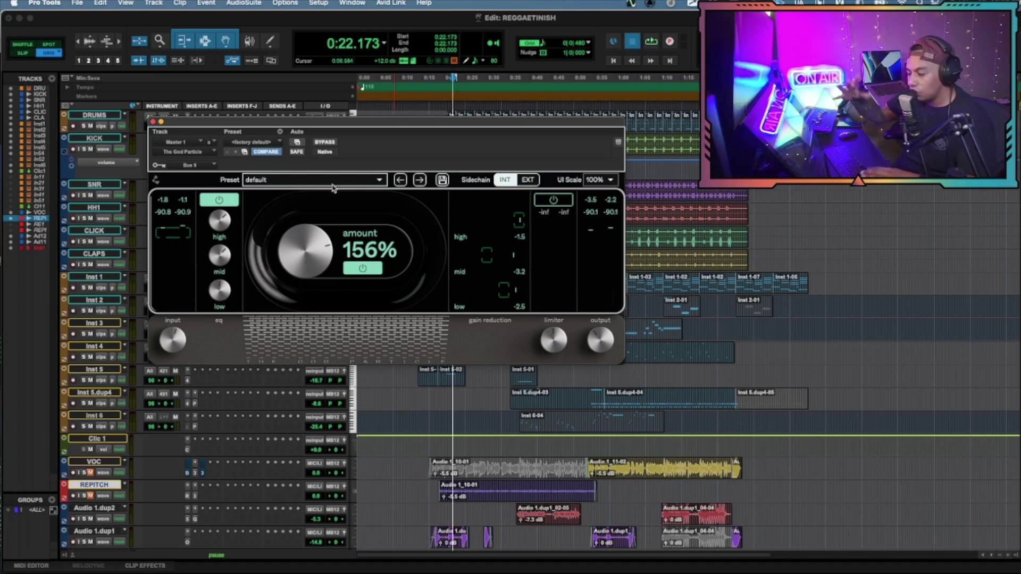
left_click(328, 181)
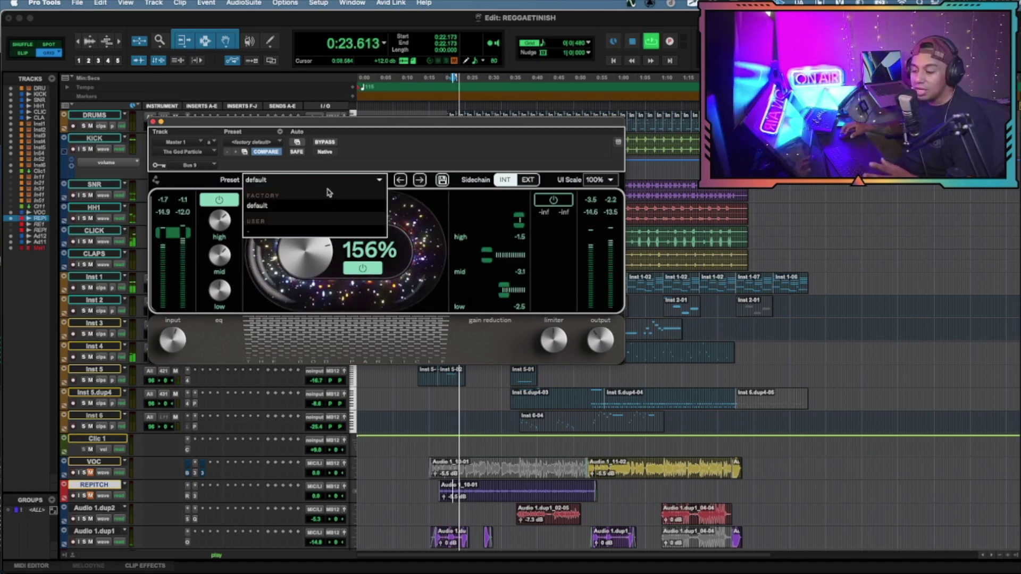
left_click(291, 206)
key("space")
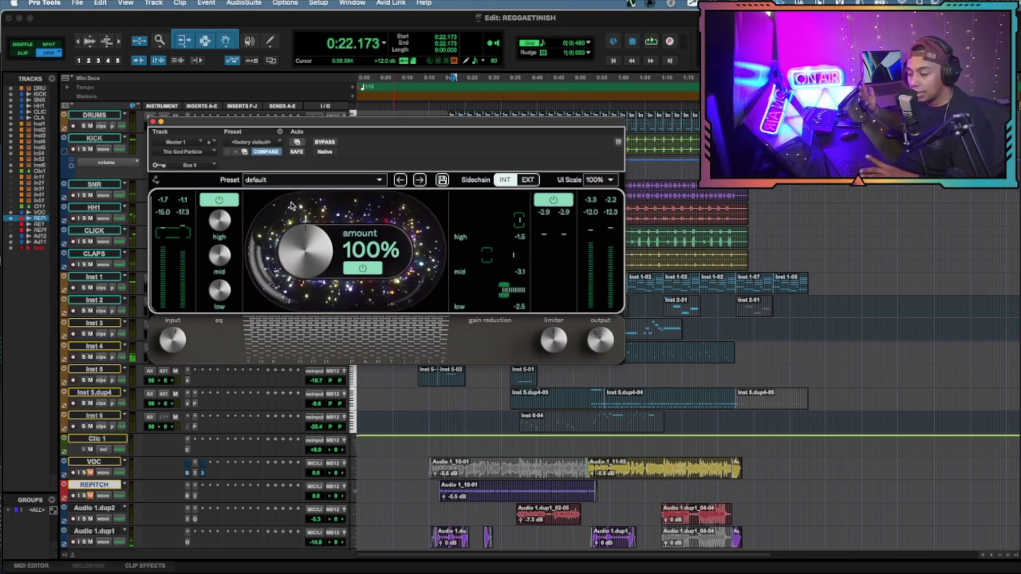
- Audition the mix with the default preset, restarting once from the same point, and stop playback
key("space")
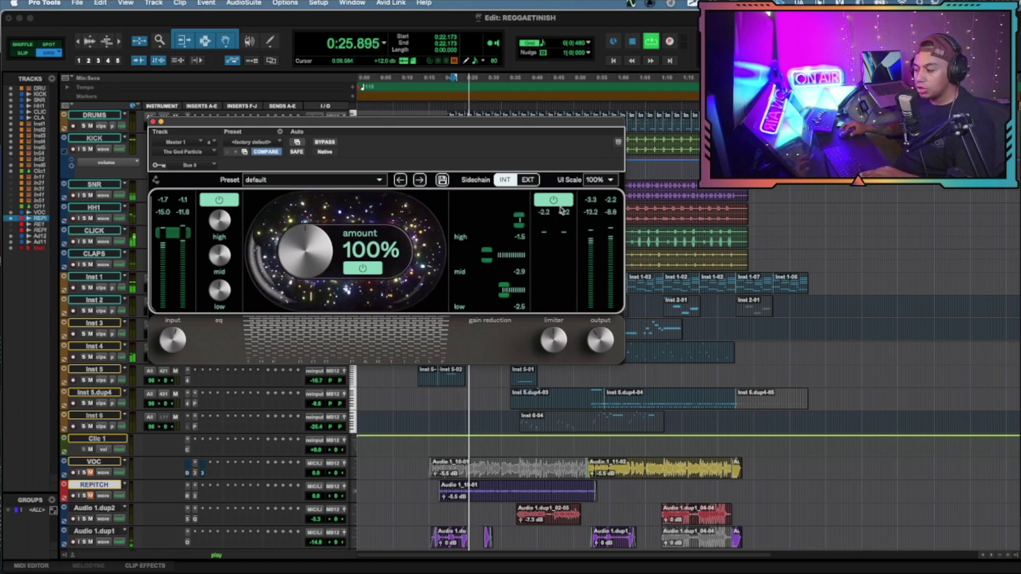
key("space")
key("space")
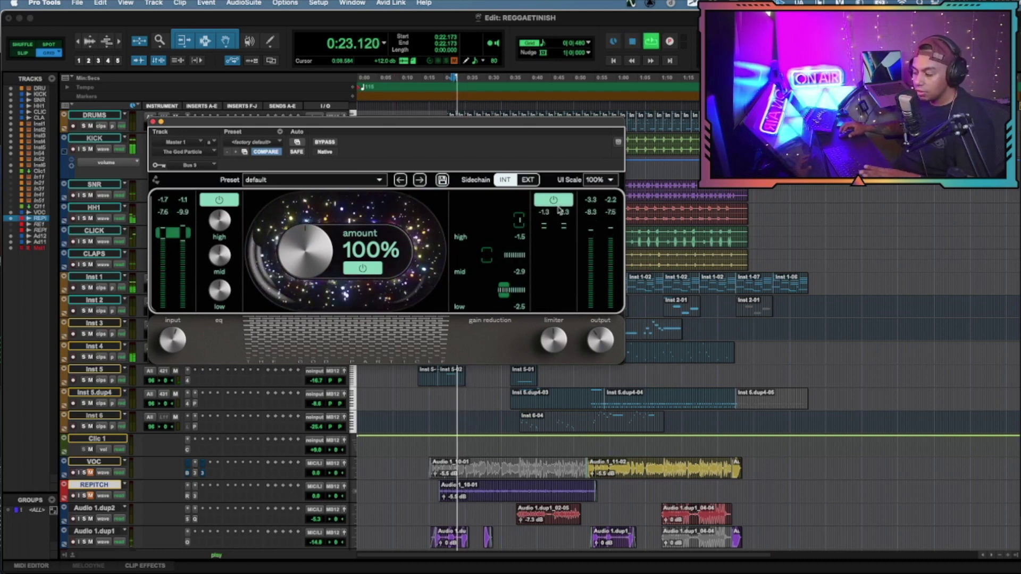
key("space")
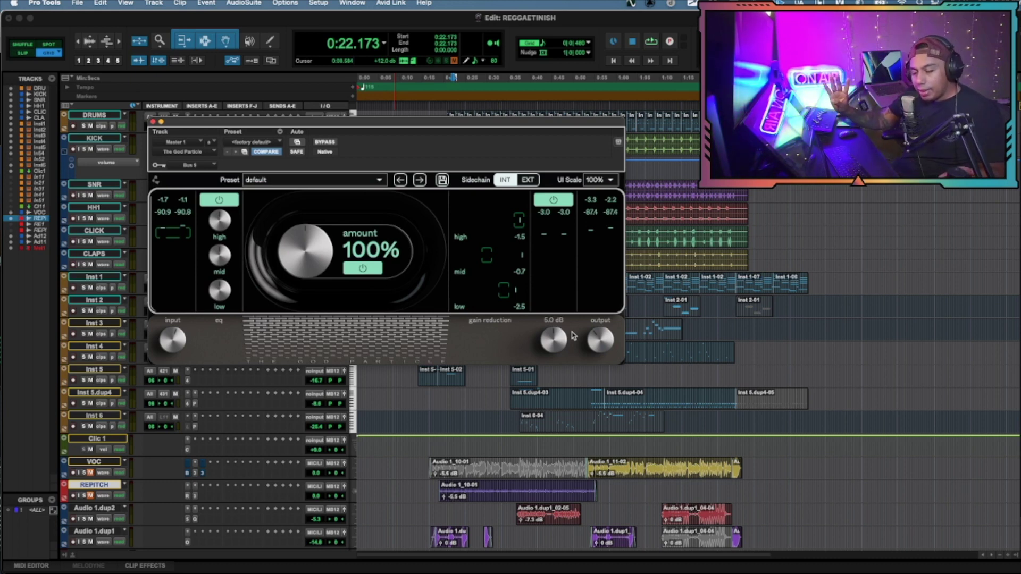
- Lower the limiter gain to 3.8 dB while the mix plays and stop playback
mouse_move(584, 337)
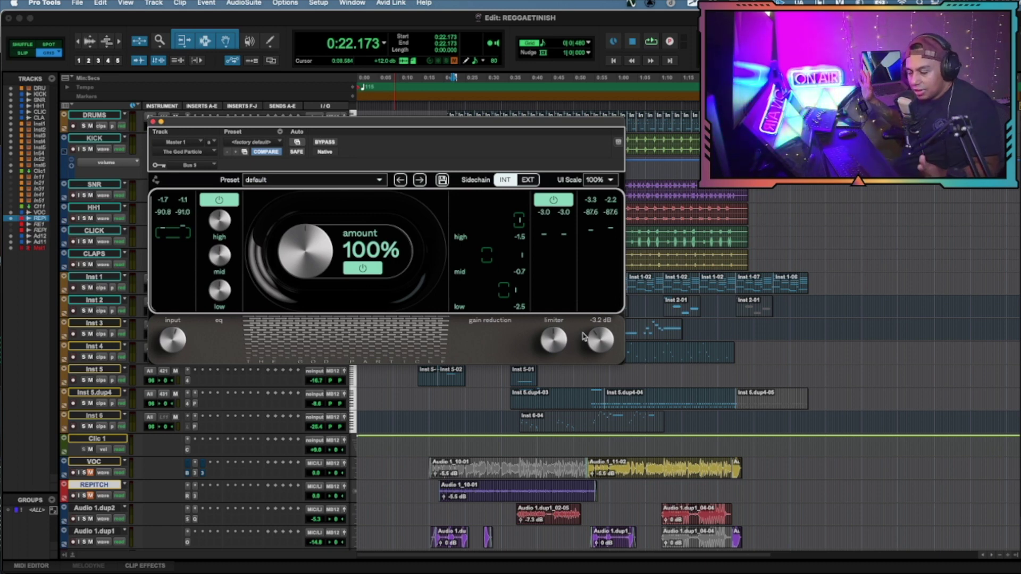
mouse_move(550, 349)
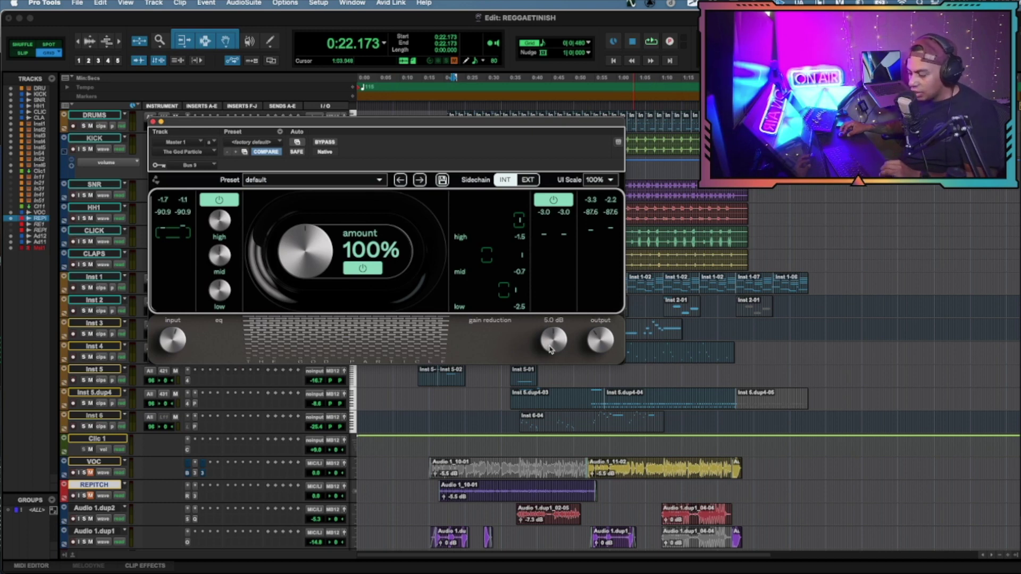
key("space")
left_click_drag(548, 341, 561, 372)
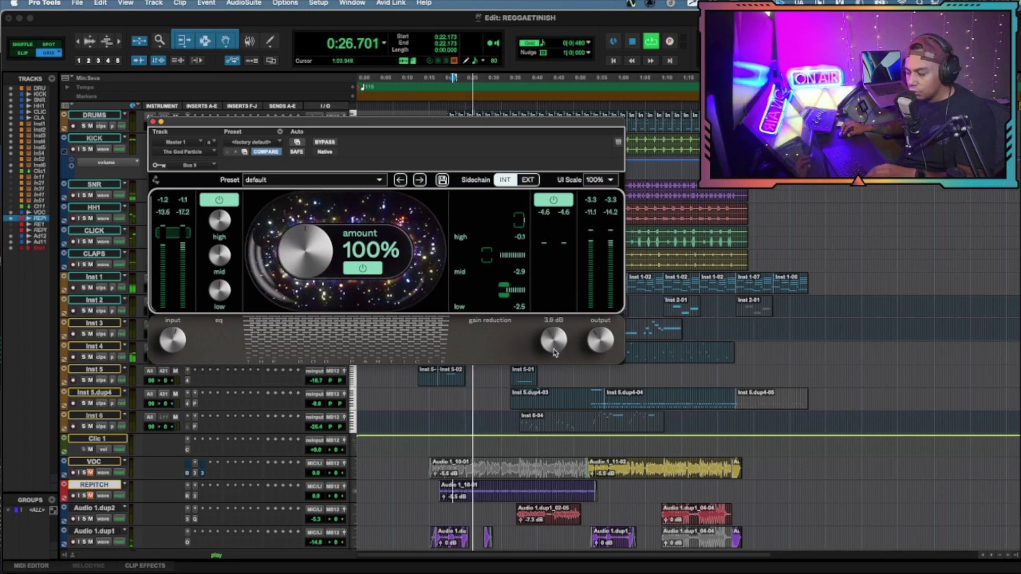
key("space")
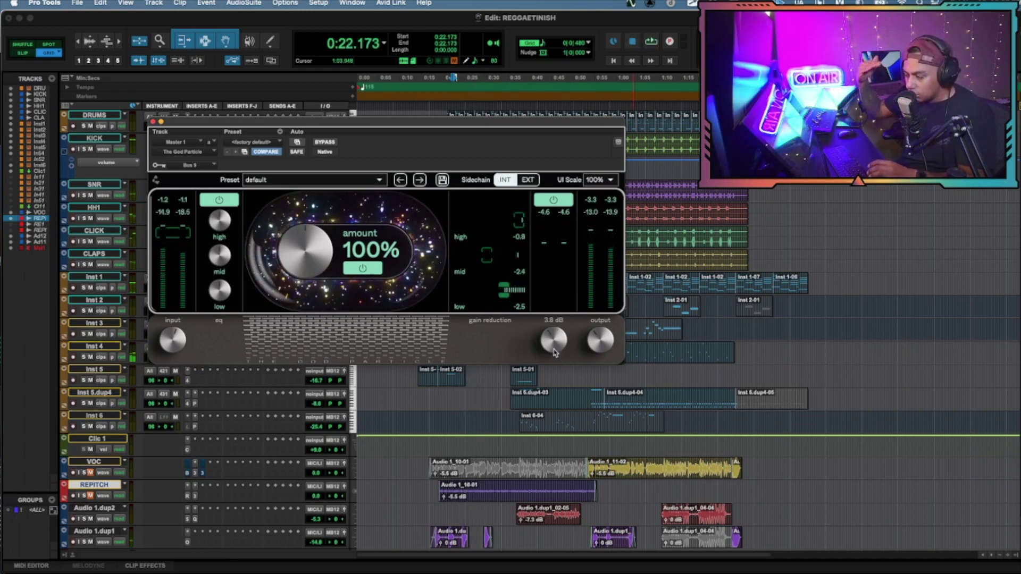
- Try the processing amount at 107% during playback, stop, and reload the default factory preset
key("space")
mouse_move(220, 256)
mouse_move(247, 276)
left_mouse_down()
mouse_move(250, 265)
mouse_move(253, 296)
left_mouse_up()
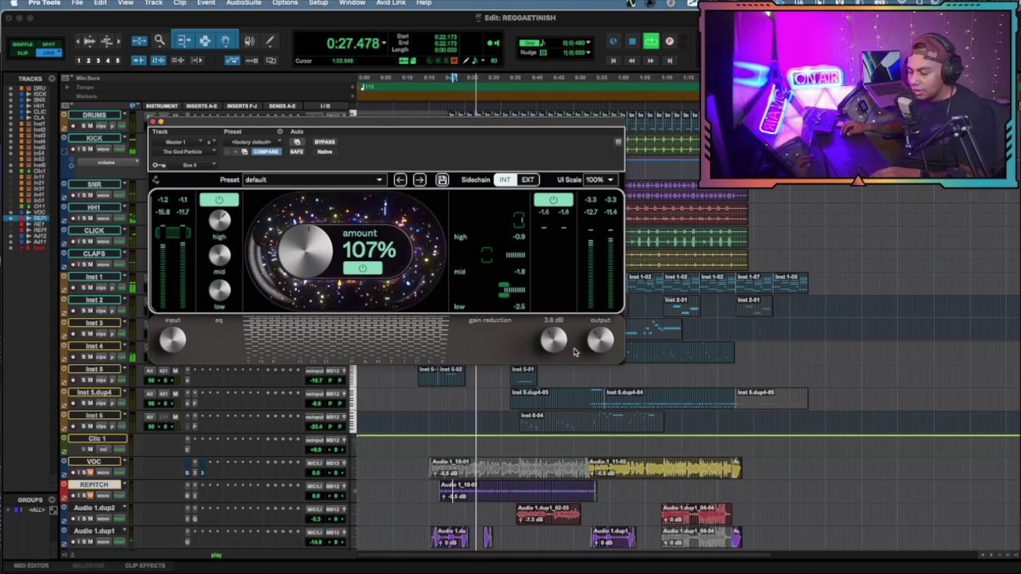
key("space")
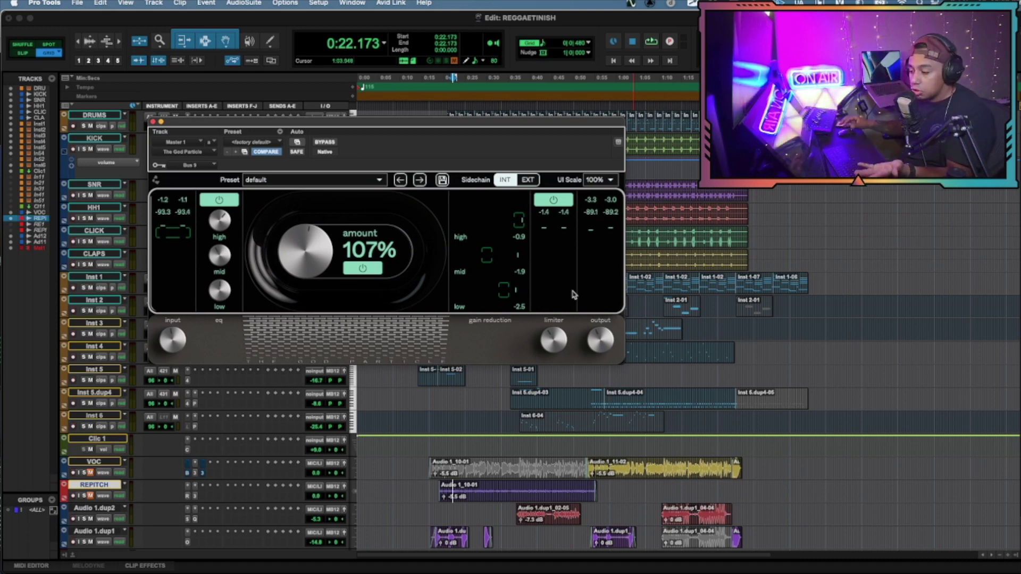
left_click(338, 182)
left_click(311, 213)
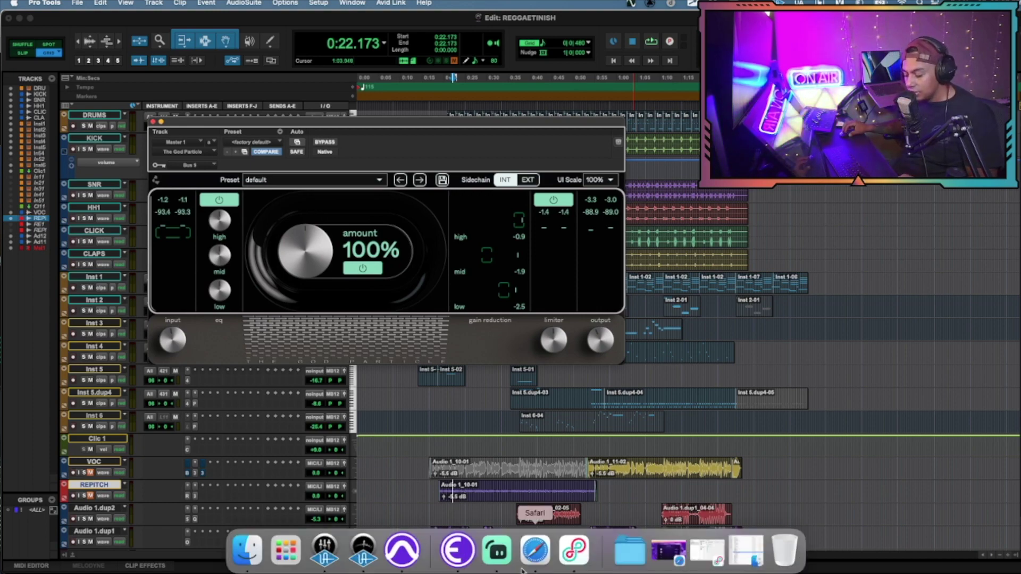
left_click(533, 550)
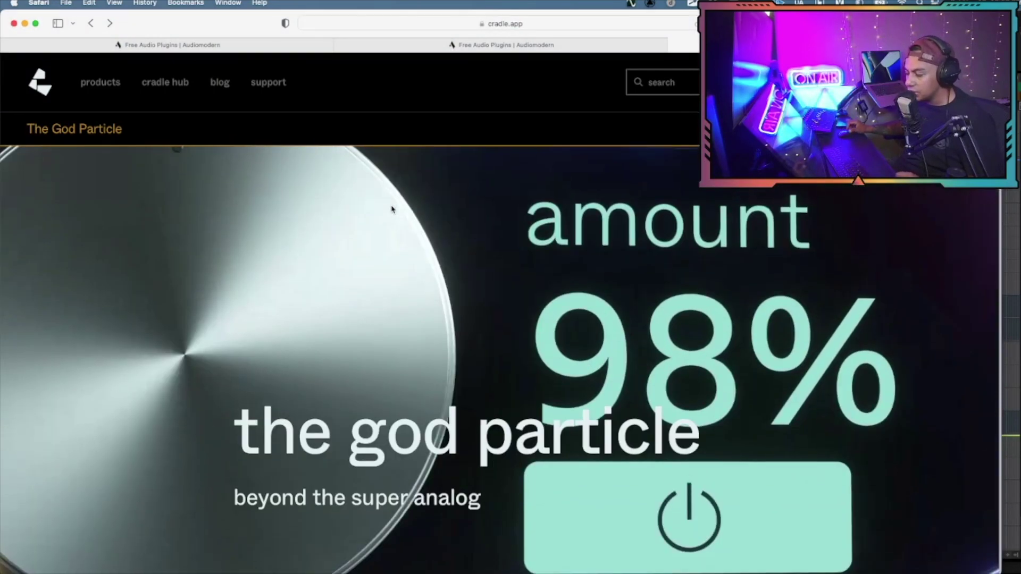
mouse_move(521, 570)
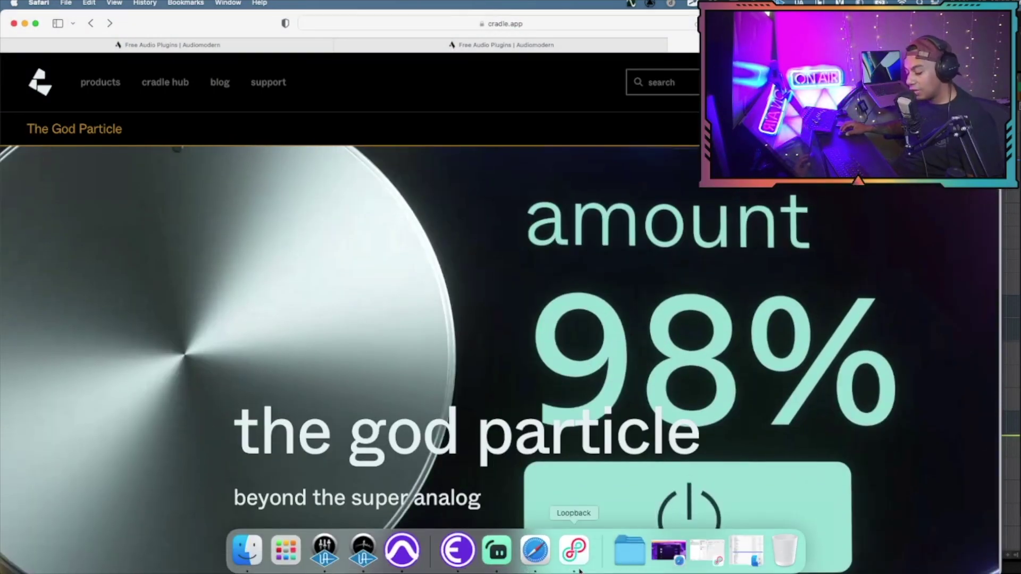
left_click(404, 569)
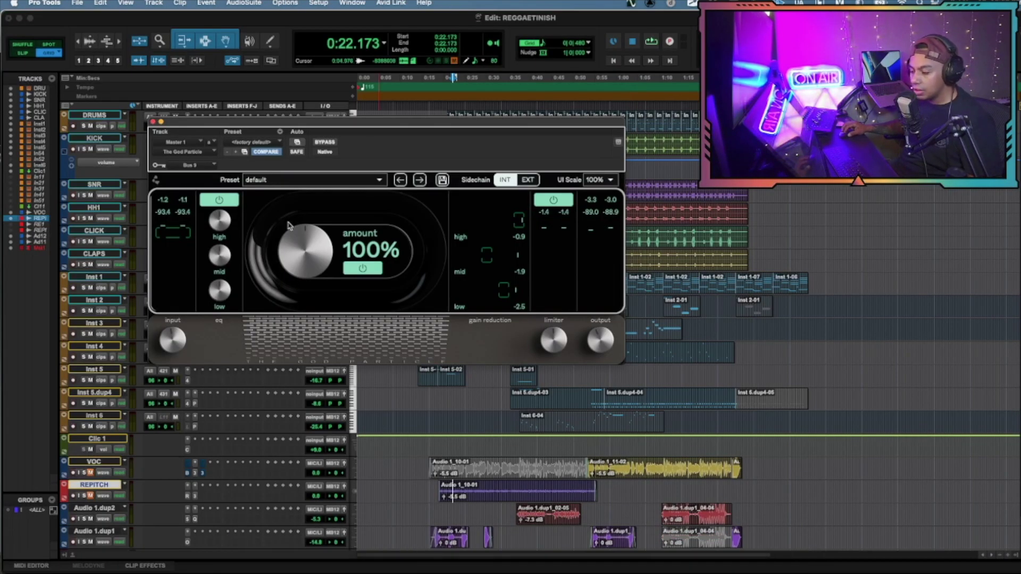
- Lower the processing amount to 40% while auditioning the mix, stop playback and readjust the amount to 44%
key("space")
left_click_drag(300, 224, 304, 271)
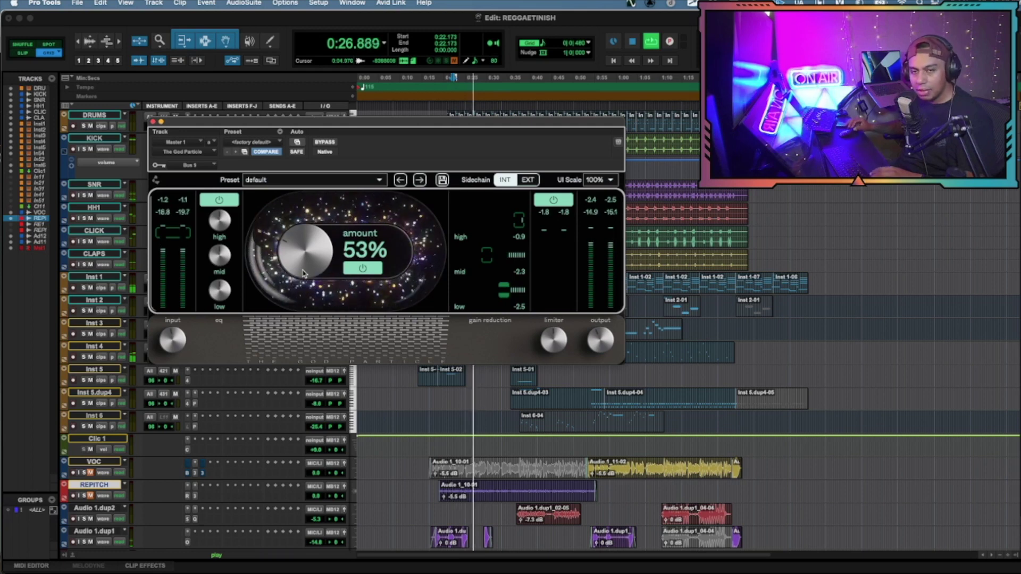
key("space")
key("space")
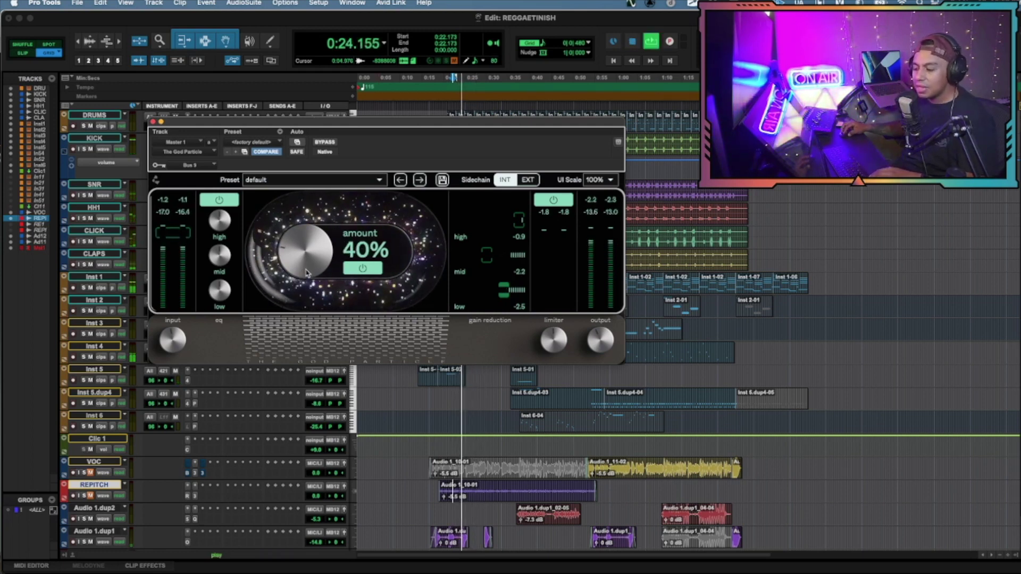
key("space")
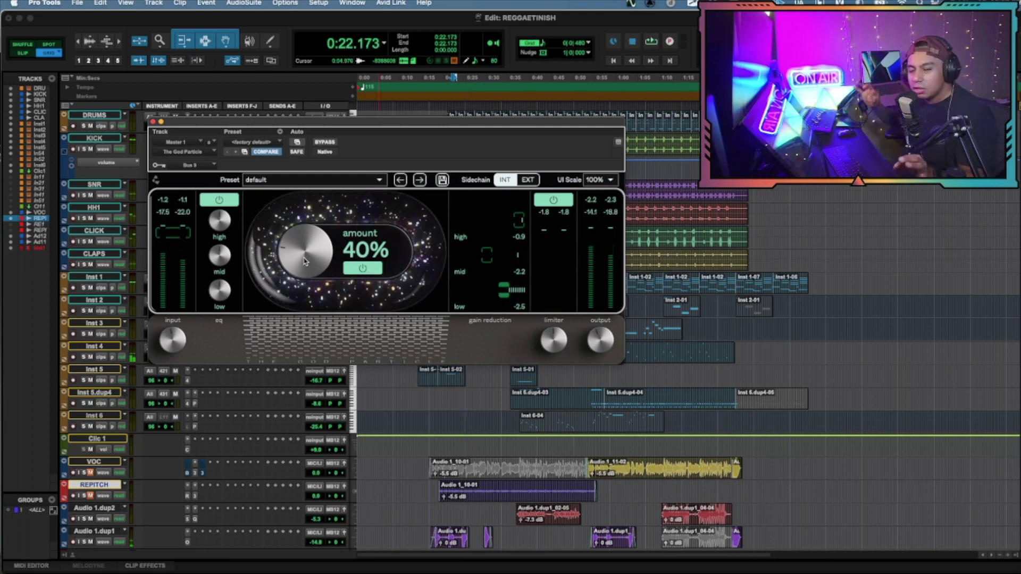
scroll(304, 261, "up", 8)
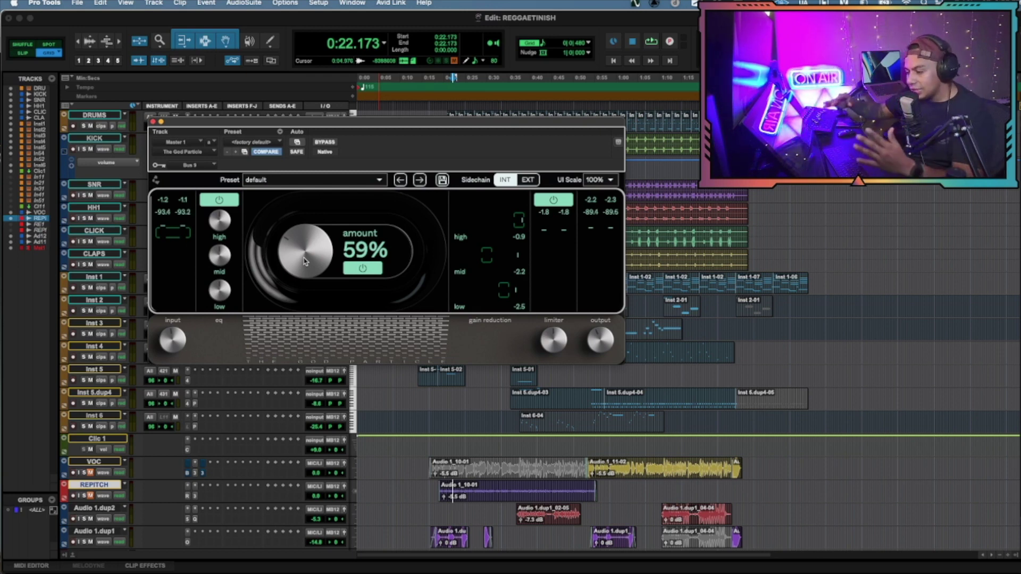
left_click_drag(304, 260, 307, 277)
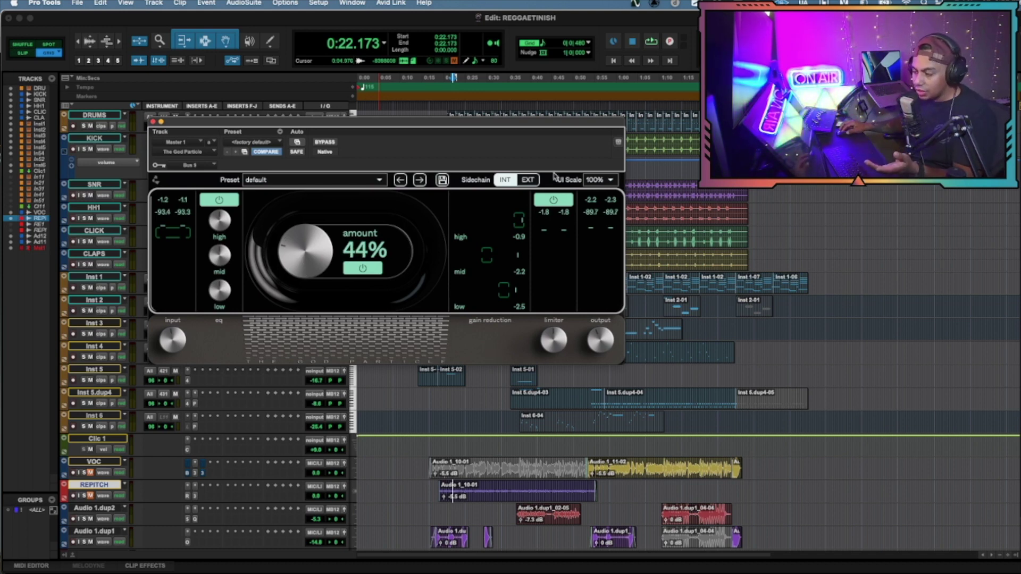
- Switch off the limiter and the EQ, start playback and raise the processing amount to 117%
left_click(547, 206)
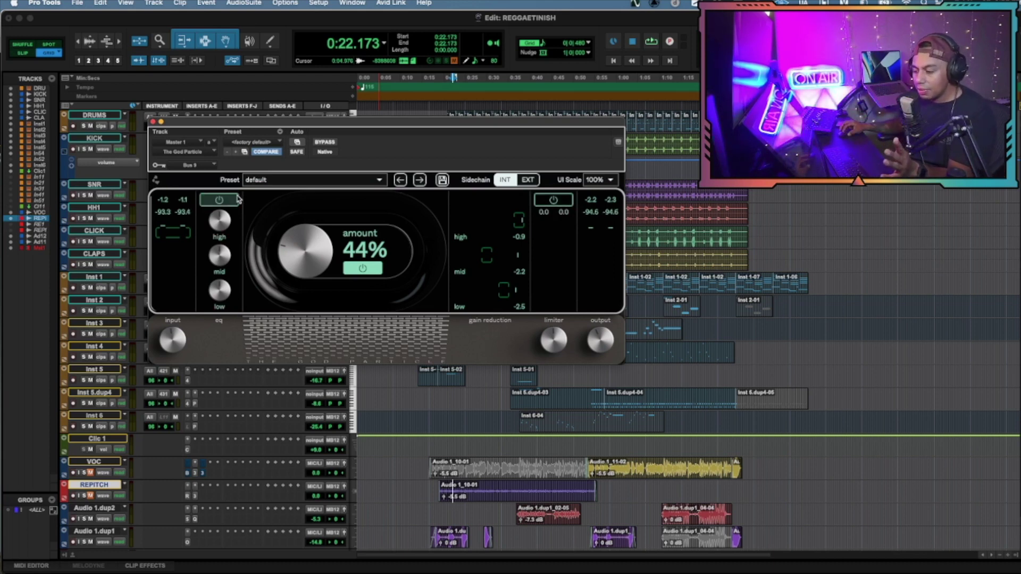
key("space")
left_click_drag(402, 246, 329, 205)
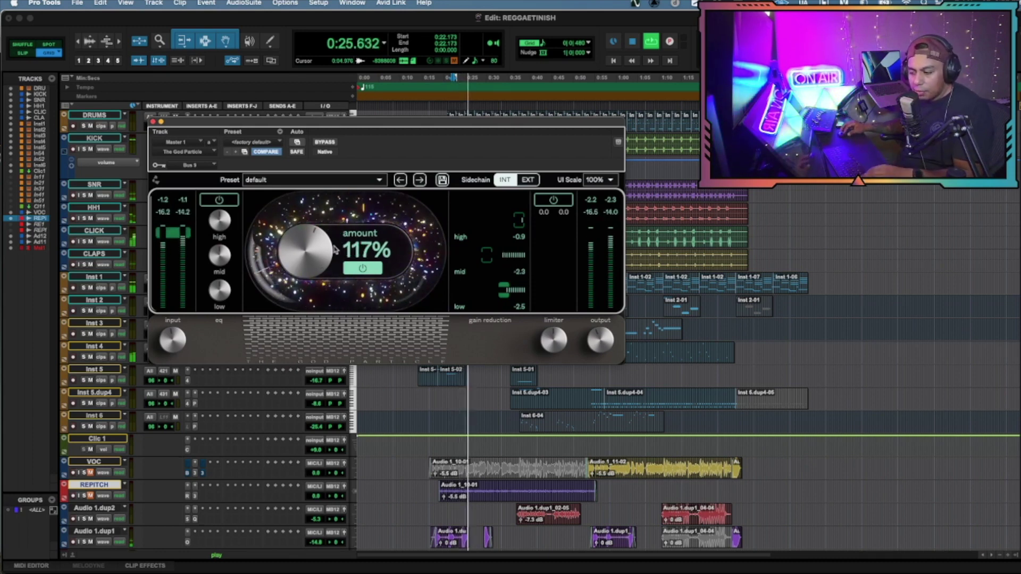
- Stop playback, switch to PluginDoctor, and arrange The God Particle and analyzer windows so both the controls and response curve are accessible
key("space")
mouse_move(498, 569)
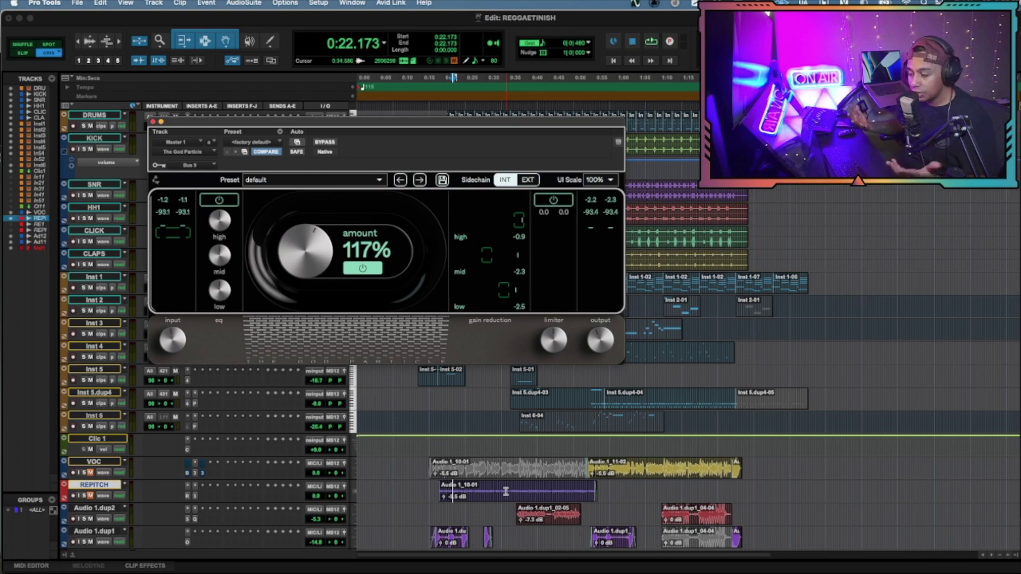
key("super+Tab")
left_click_drag(610, 125, 558, 129)
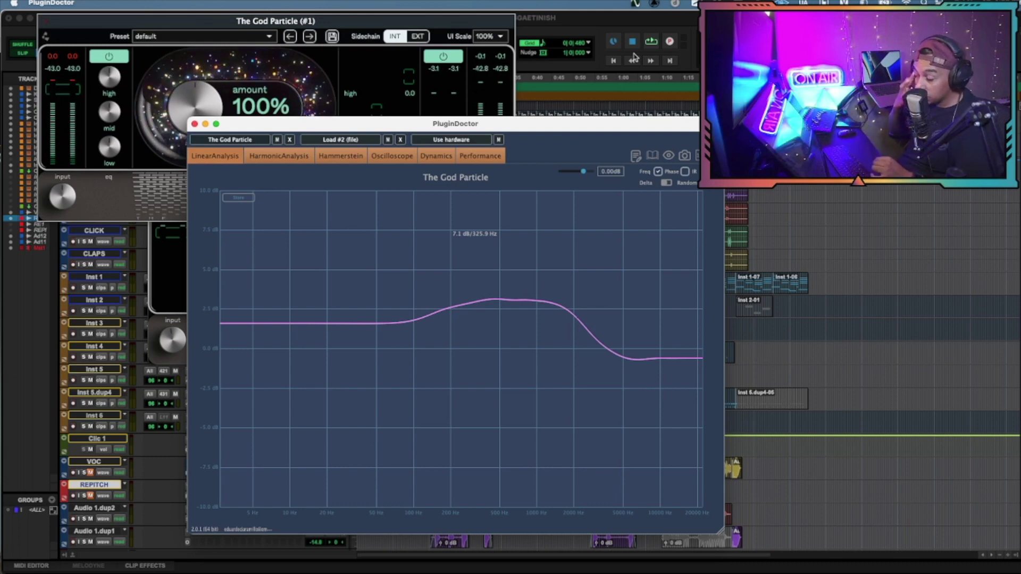
left_click(331, 69)
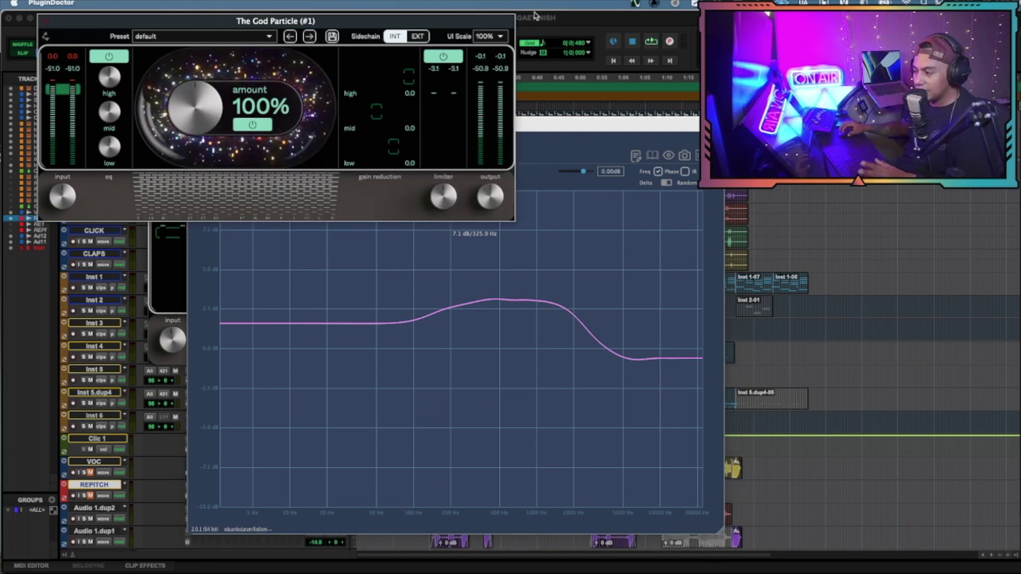
left_click_drag(508, 20, 475, 16)
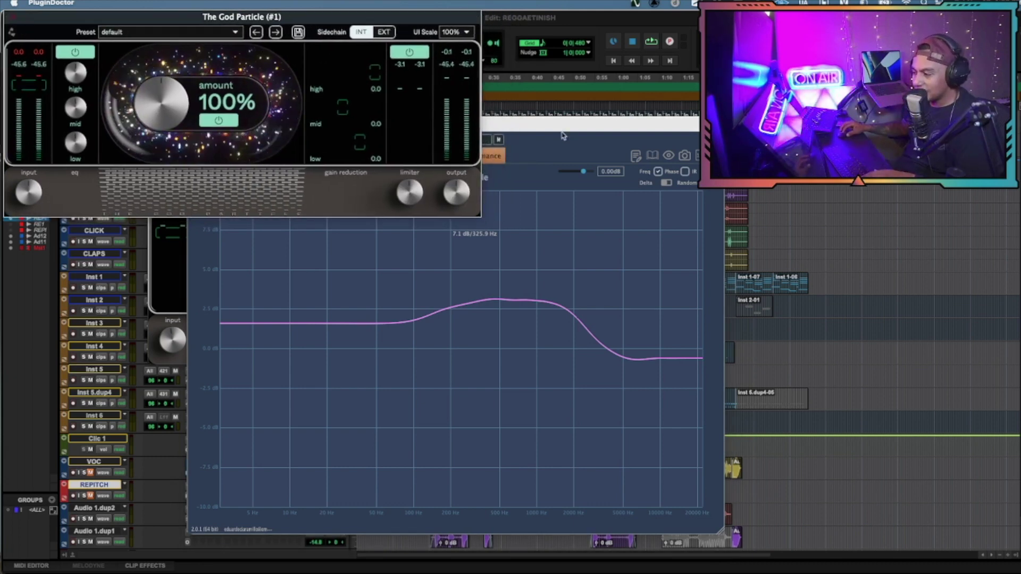
left_click_drag(542, 127, 508, 160)
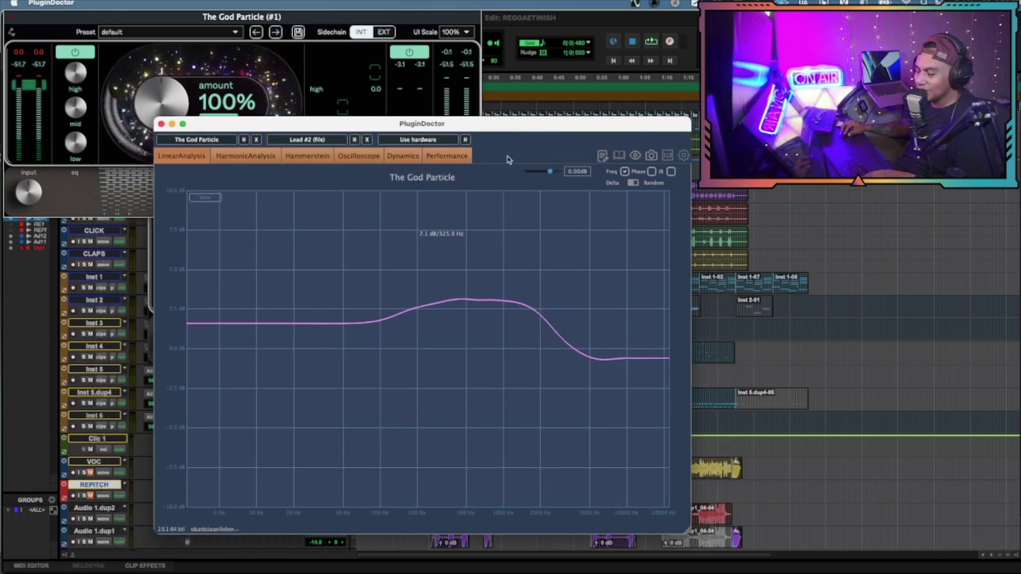
left_click(124, 58)
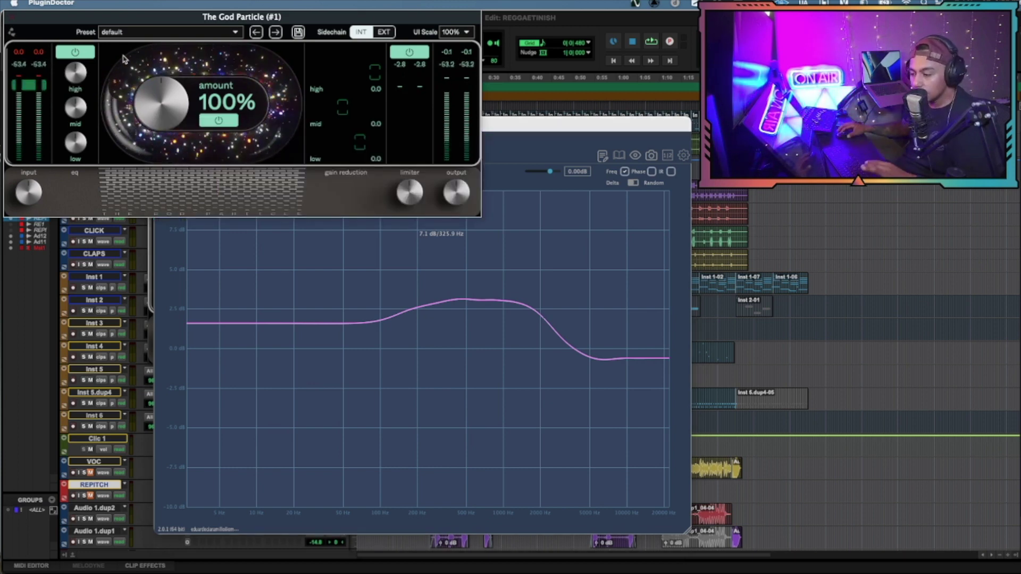
- Try the low and mid EQ bands against the frequency response curve, with the mid band back at 0.0 dB
left_click_drag(71, 154, 120, 173)
mouse_move(75, 107)
left_mouse_down()
mouse_move(89, 77)
mouse_move(77, 103)
left_mouse_up()
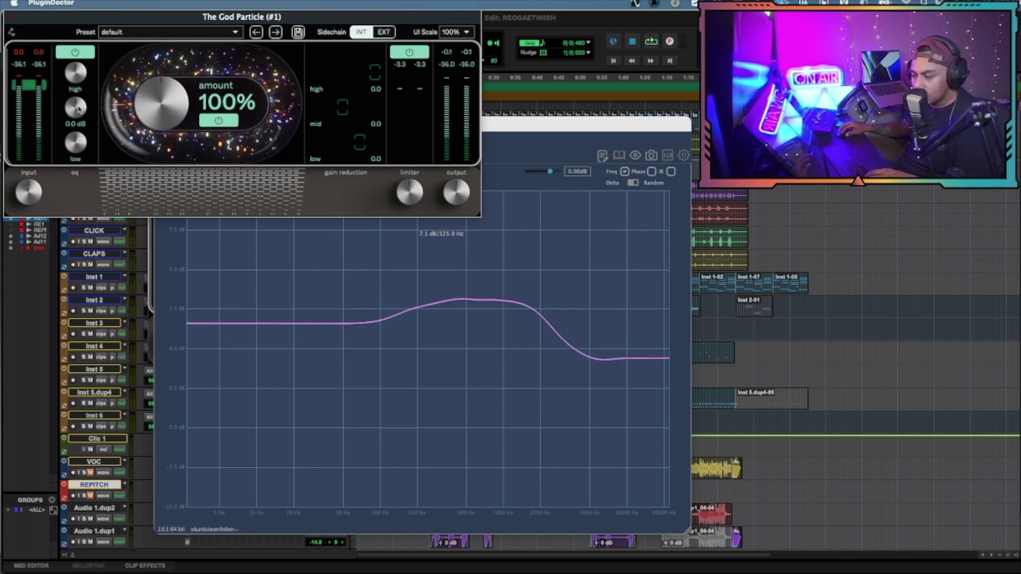
scroll(79, 108, "up", 1)
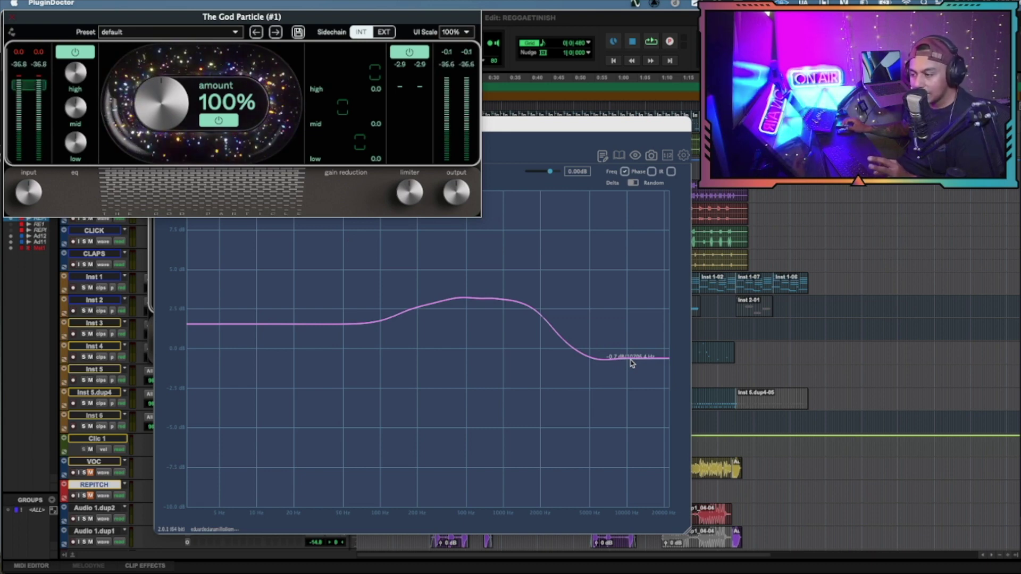
- Set the EQ bands to about 1.1 dB high, -1.2 dB mid and -0.7 dB low
scroll(86, 77, "up", 4)
scroll(87, 76, "up", 4)
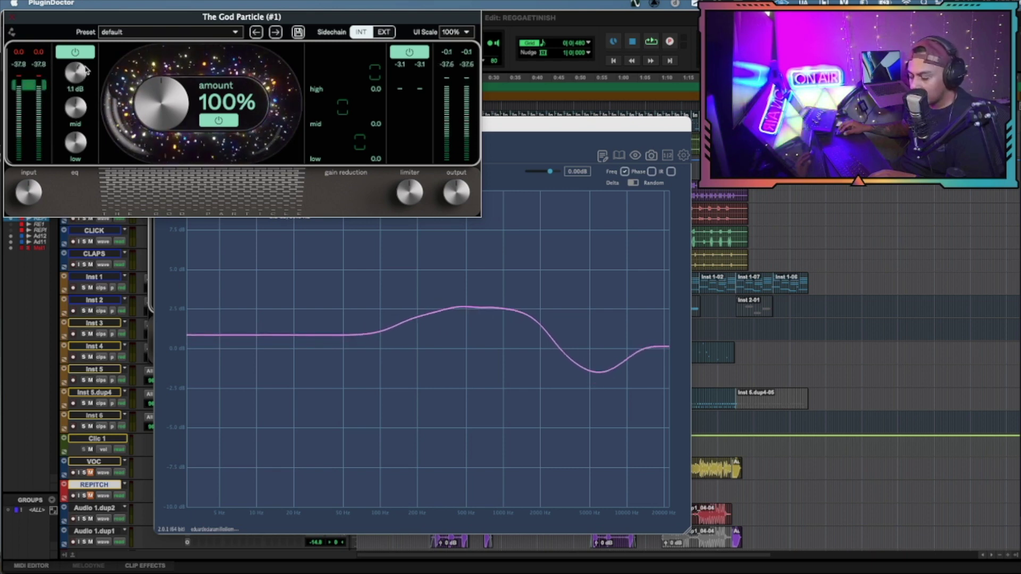
scroll(77, 109, "down", 3)
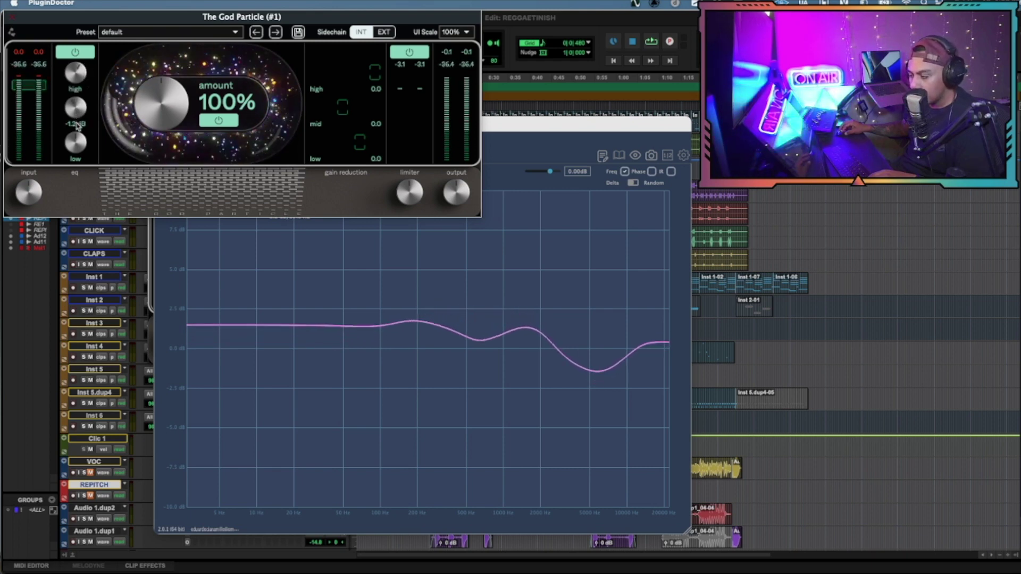
scroll(76, 144, "down", 2)
scroll(76, 146, "down", 1)
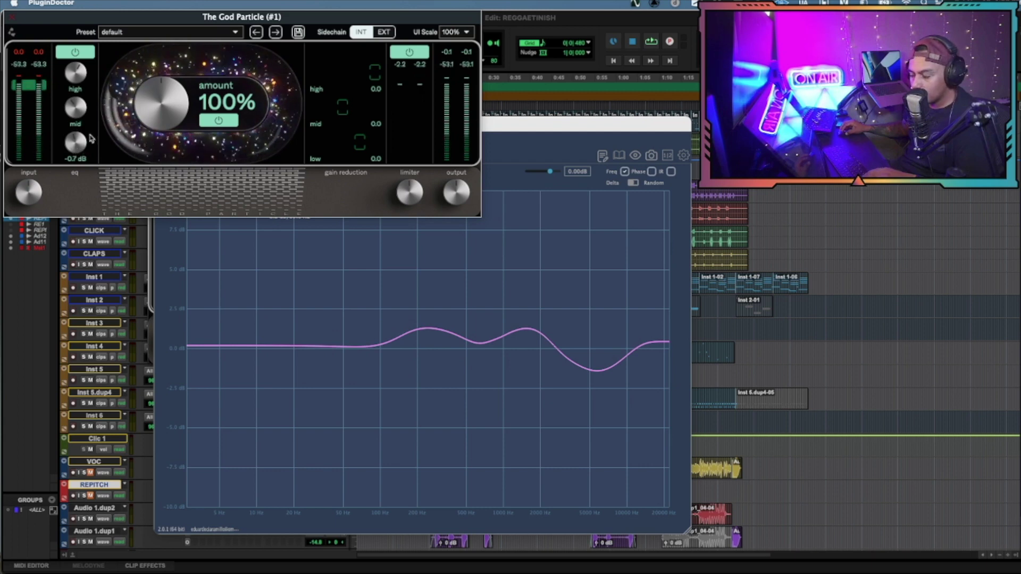
- Try stronger EQ settings, sweeping the high band up and down to -4.4 dB, and reset the bands to their defaults
scroll(68, 105, "down", 3)
scroll(78, 76, "up", 2)
scroll(77, 76, "up", 6)
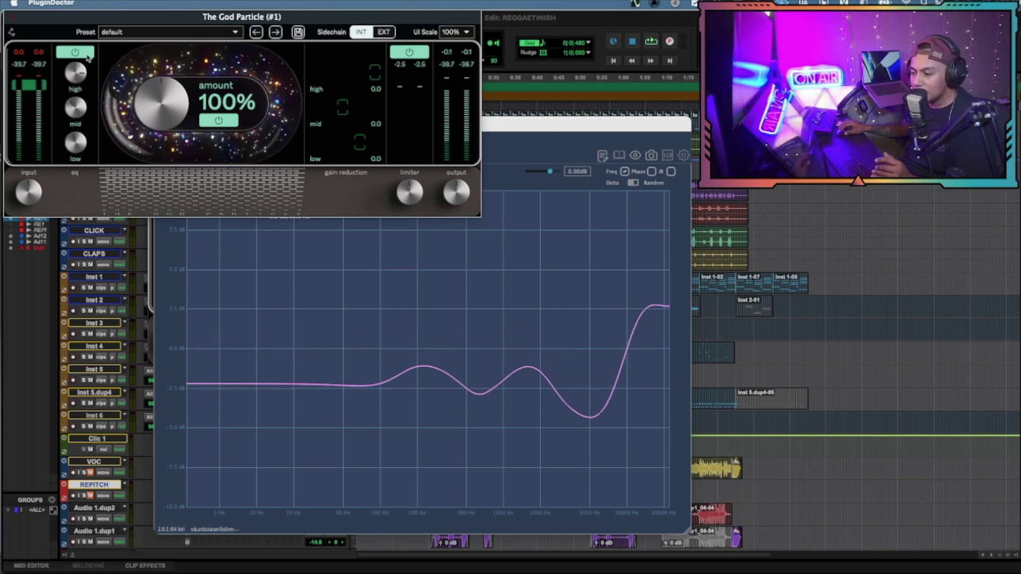
scroll(77, 77, "down", 10)
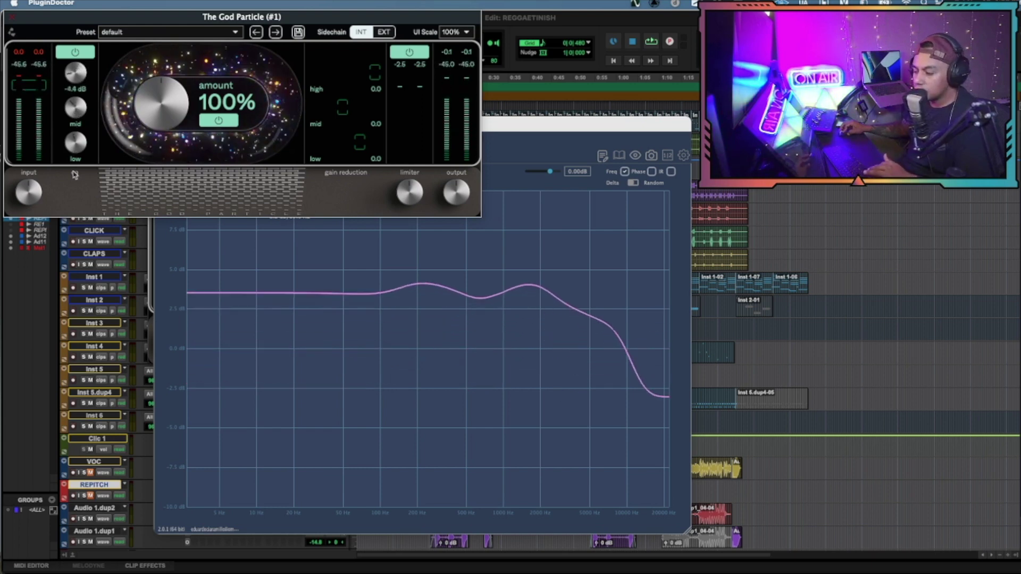
left_click(118, 58)
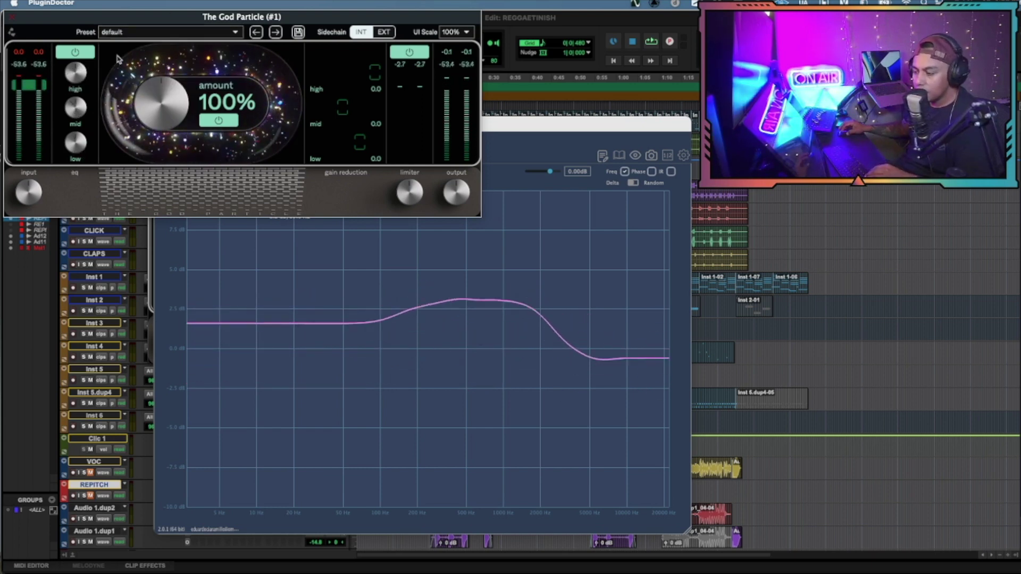
- Try the processing amount at 0% and 59%, and switch off the limiter, processing and EQ sections
left_click_drag(161, 104, 157, 193)
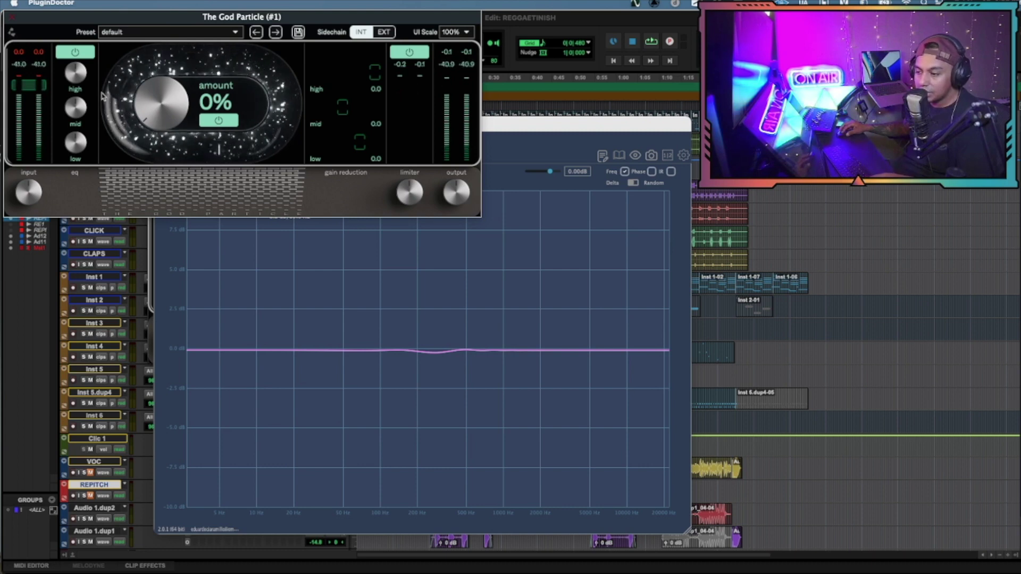
left_click_drag(186, 110, 227, 77)
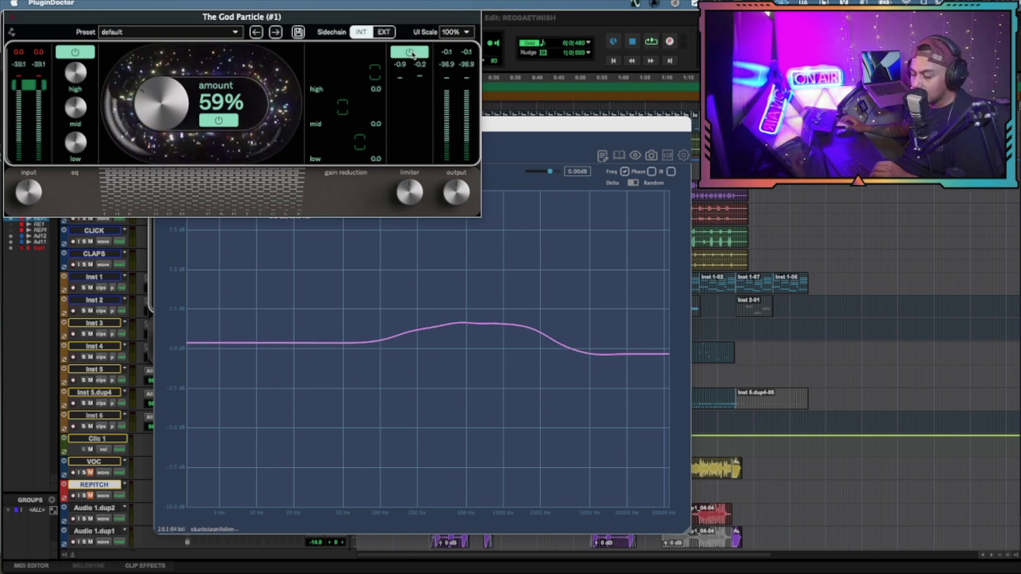
left_click(410, 52)
left_click(209, 122)
left_click(80, 52)
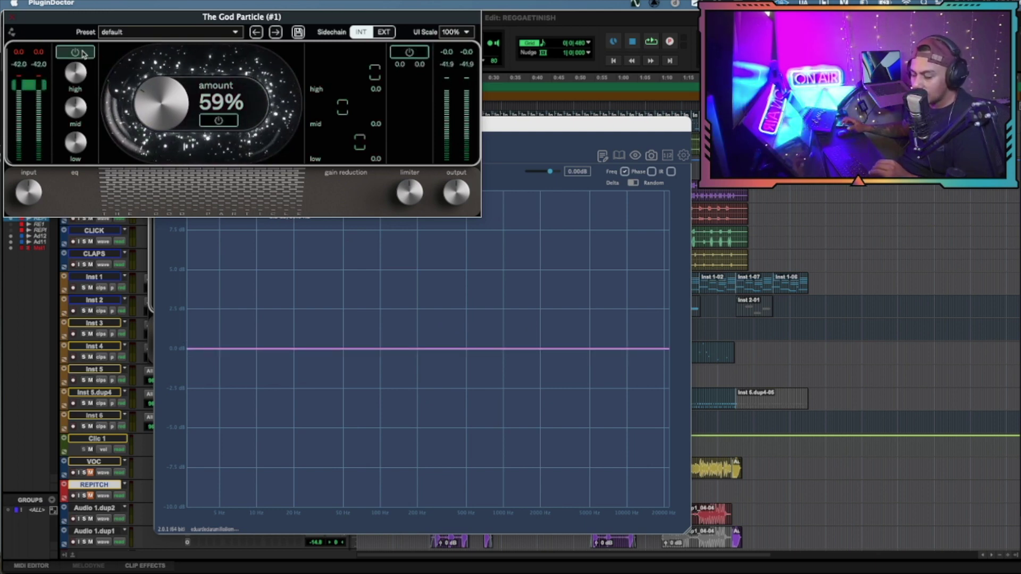
- Compare the frequency response with only the limiter section switched repeatedly on and off
left_click(413, 54)
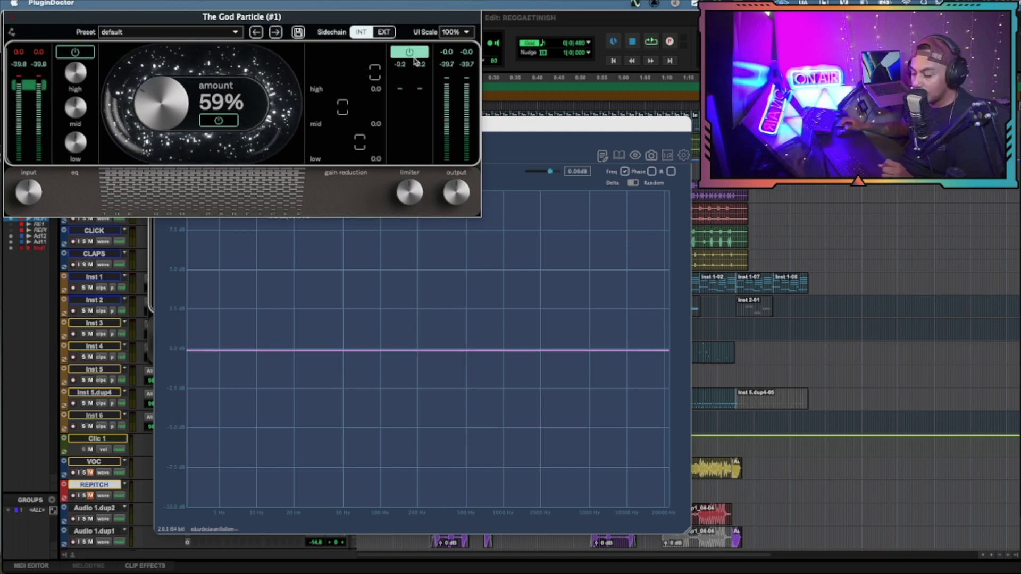
left_click(414, 56)
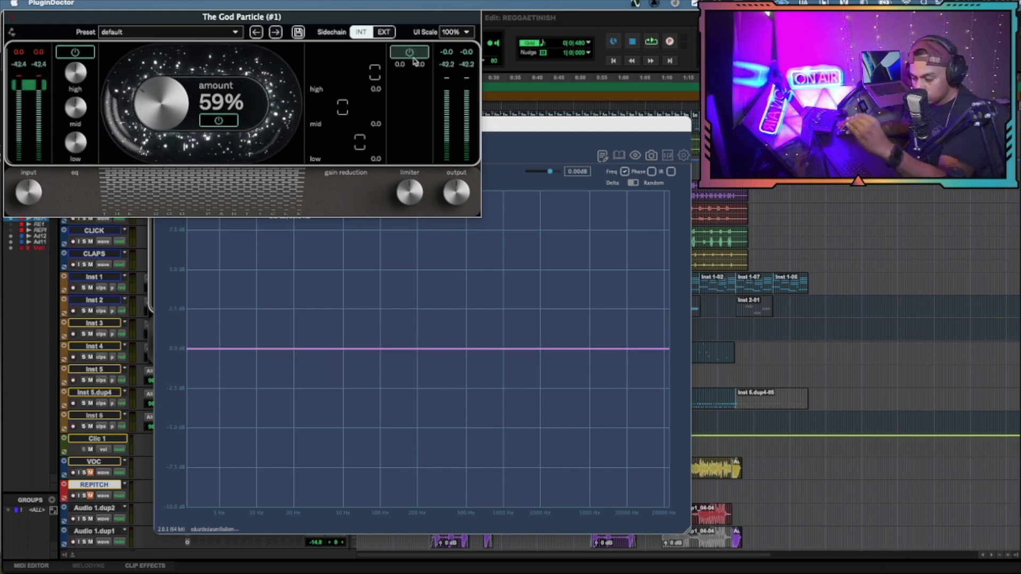
left_click(414, 55)
left_click(414, 57)
left_click(414, 57)
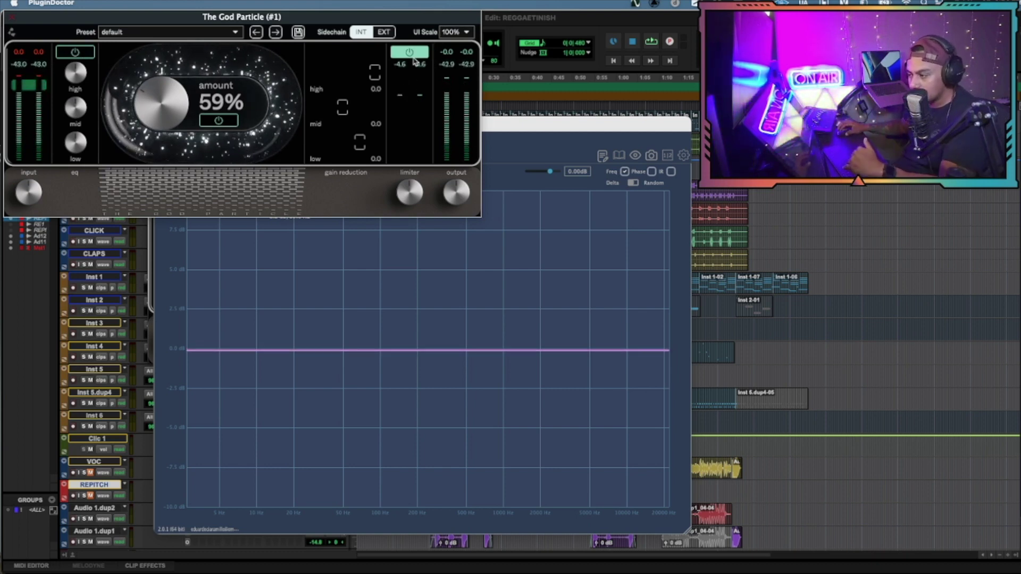
left_click(408, 52)
left_click(408, 53)
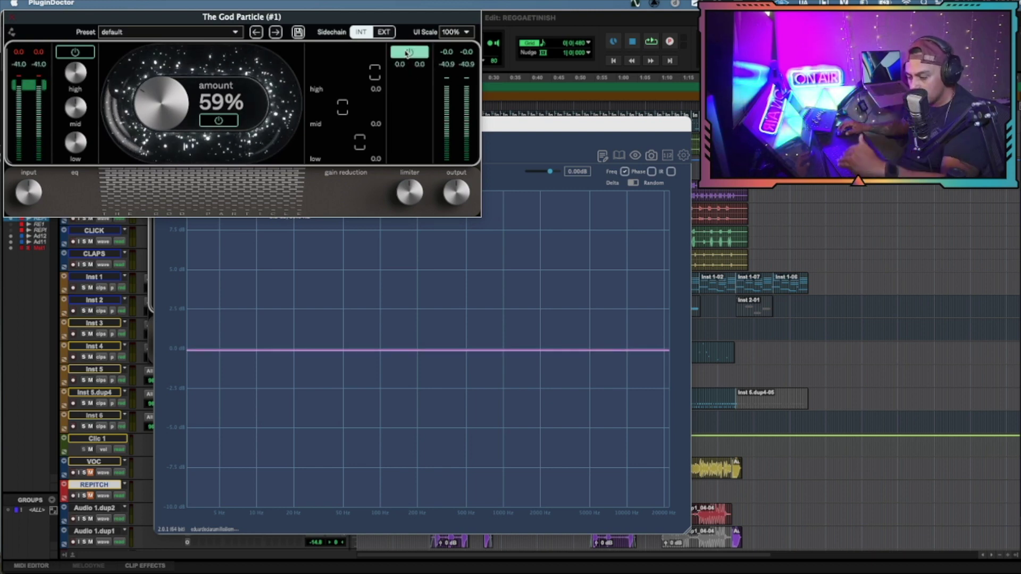
left_click(408, 53)
left_click(408, 53)
left_click(407, 53)
left_click(407, 53)
left_click(408, 53)
left_click(408, 53)
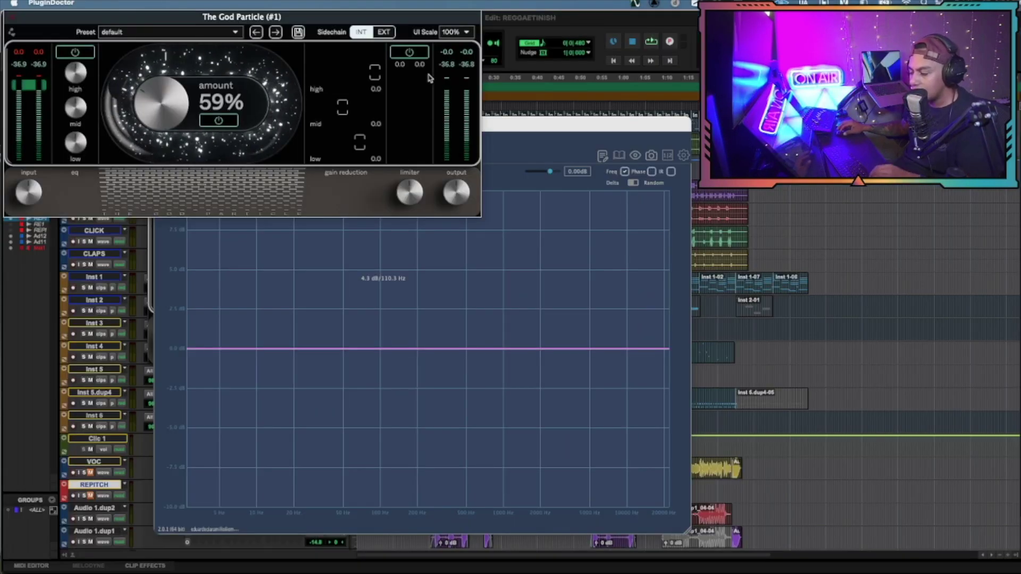
- Switch on the limiter, try its gain at 7.2 dB and 6.0 dB, and switch the limiter off again
left_click(416, 51)
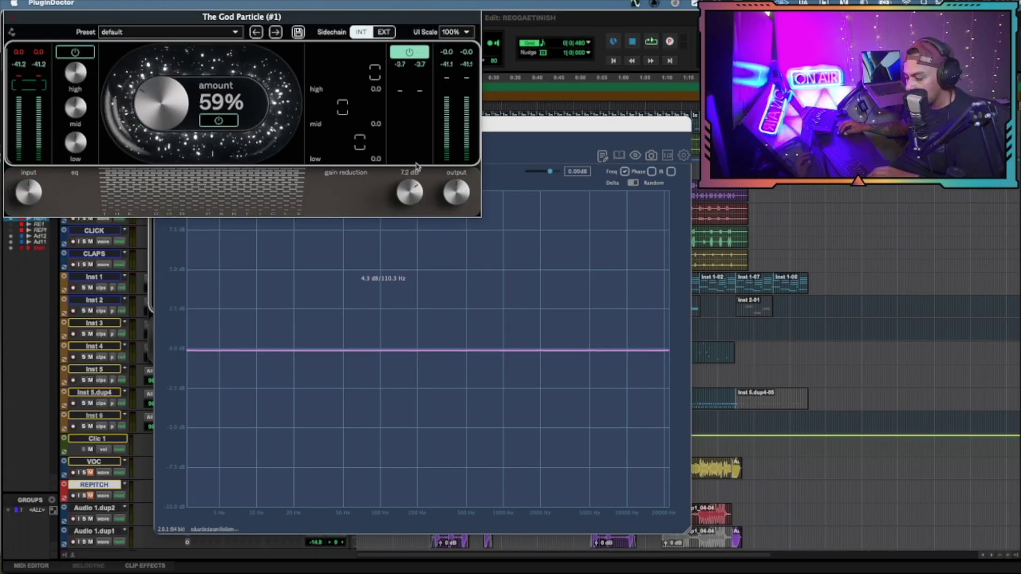
mouse_move(408, 174)
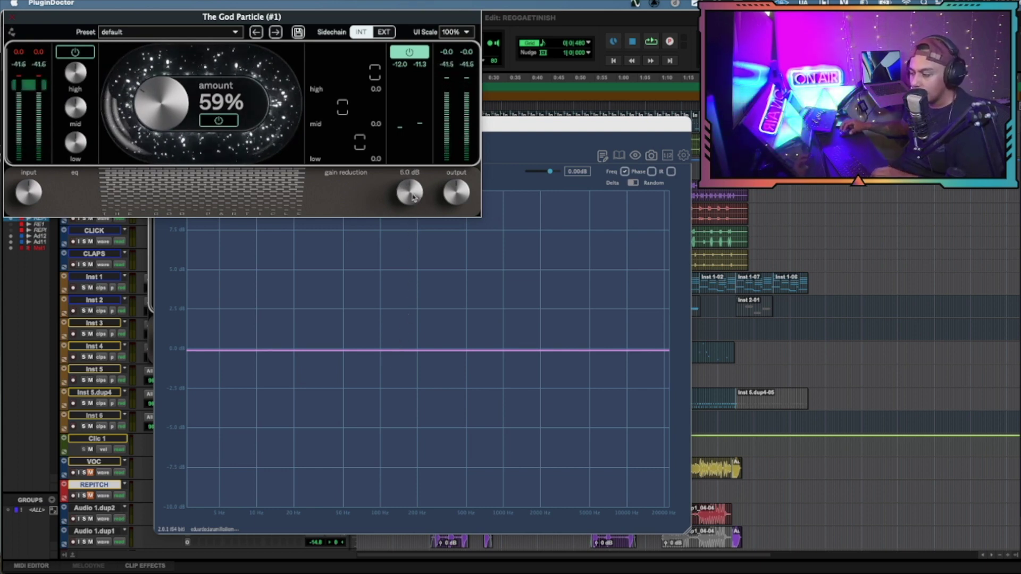
left_click(427, 52)
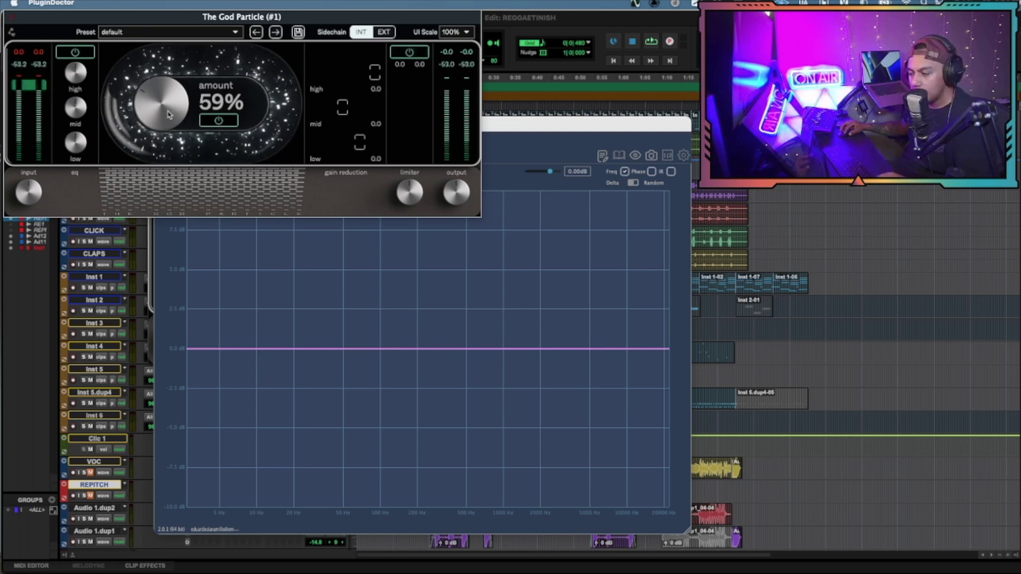
- Switch on the processing at 100% and the EQ section, and try adjustments to the high band and input gain
left_click(225, 121)
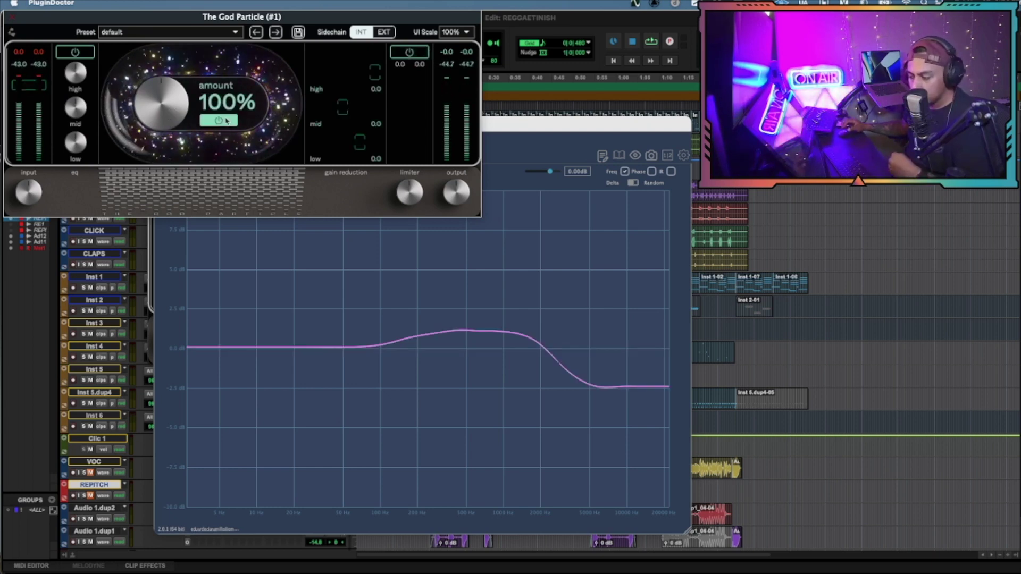
left_click(74, 51)
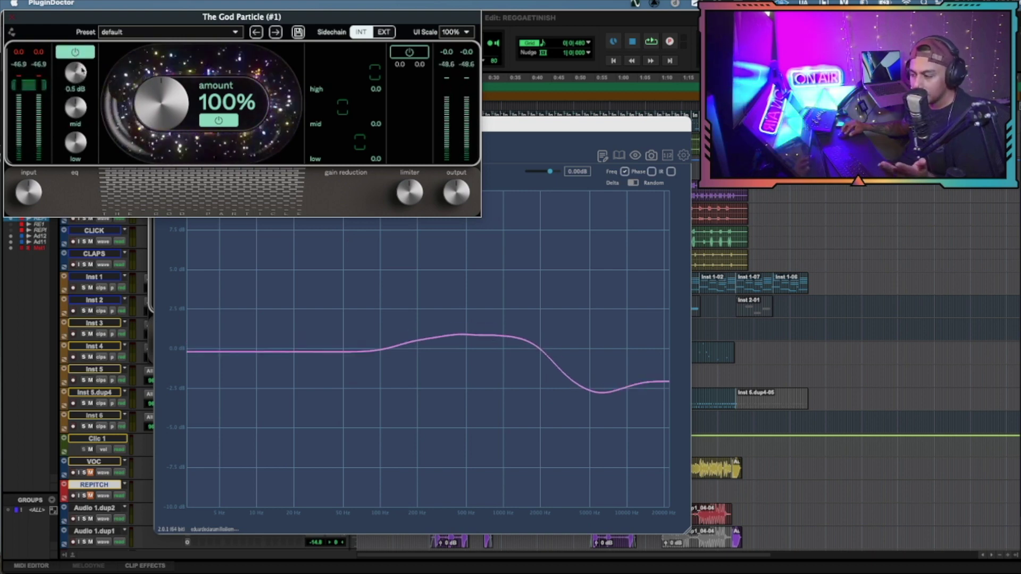
left_click(75, 71, "alt")
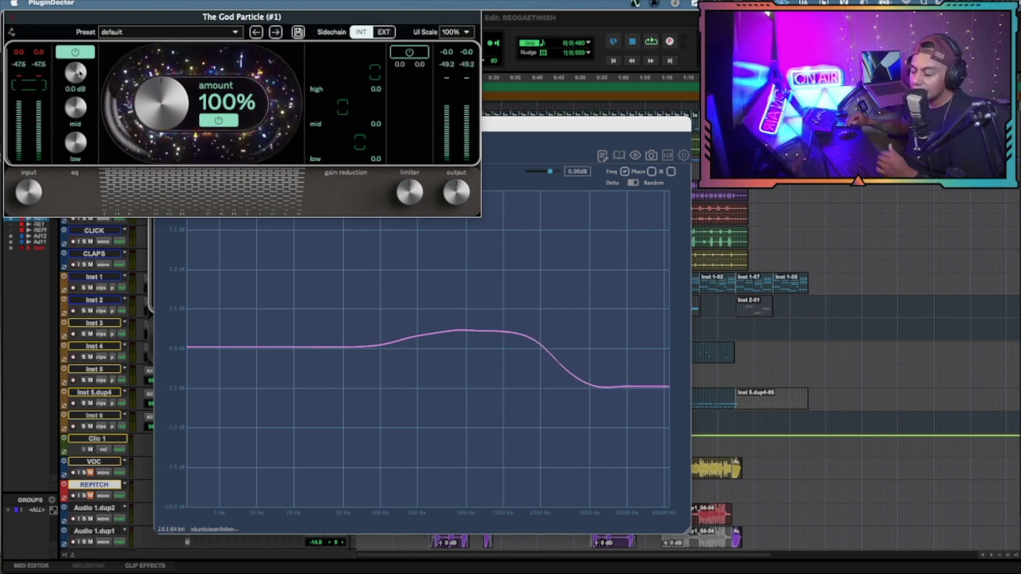
left_click_drag(80, 74, 112, 72)
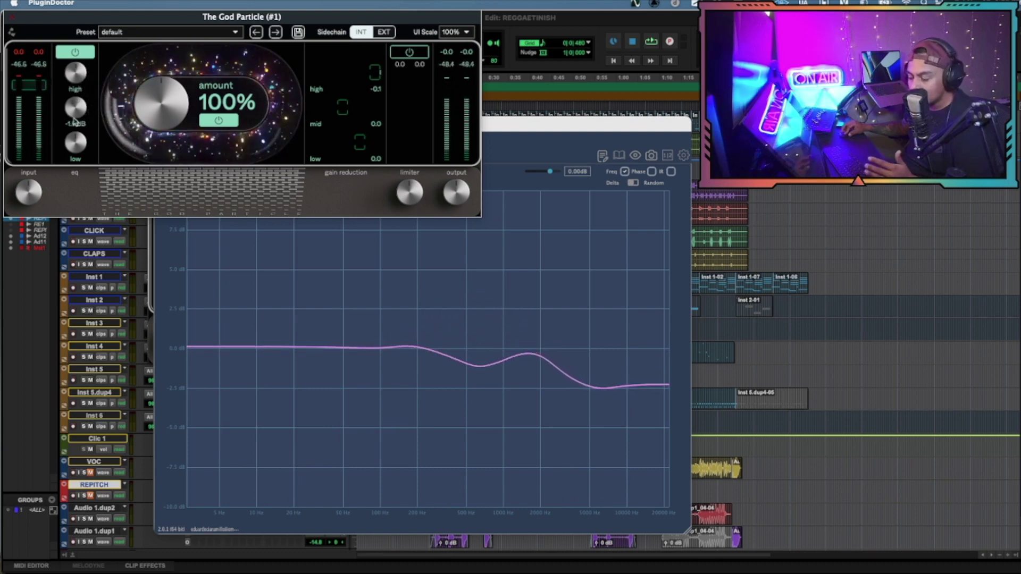
left_click_drag(28, 193, 52, 143)
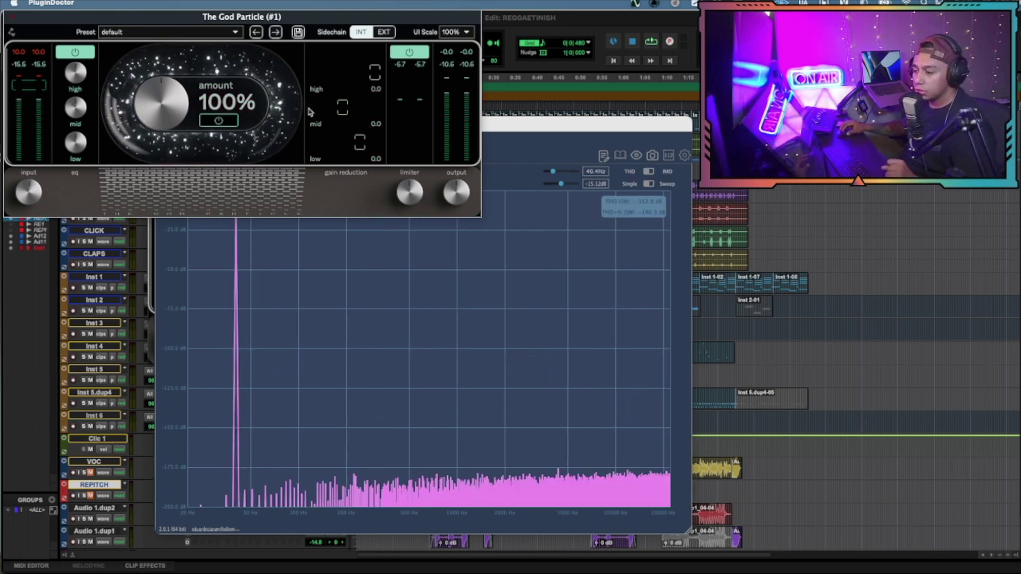
- Compare the harmonic analysis with the processing section and the EQ section each switched on and off
left_click(206, 119)
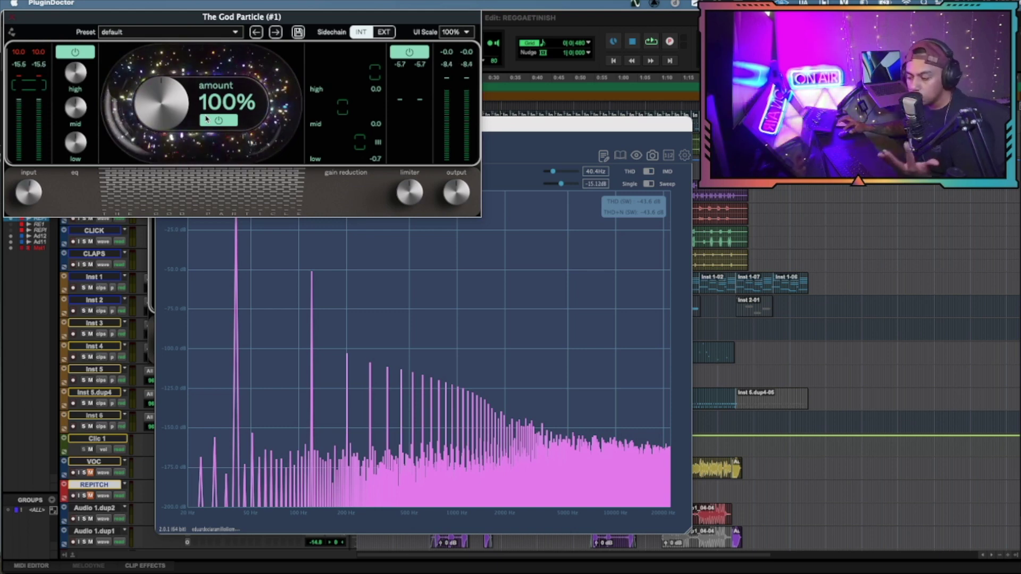
left_click(207, 119)
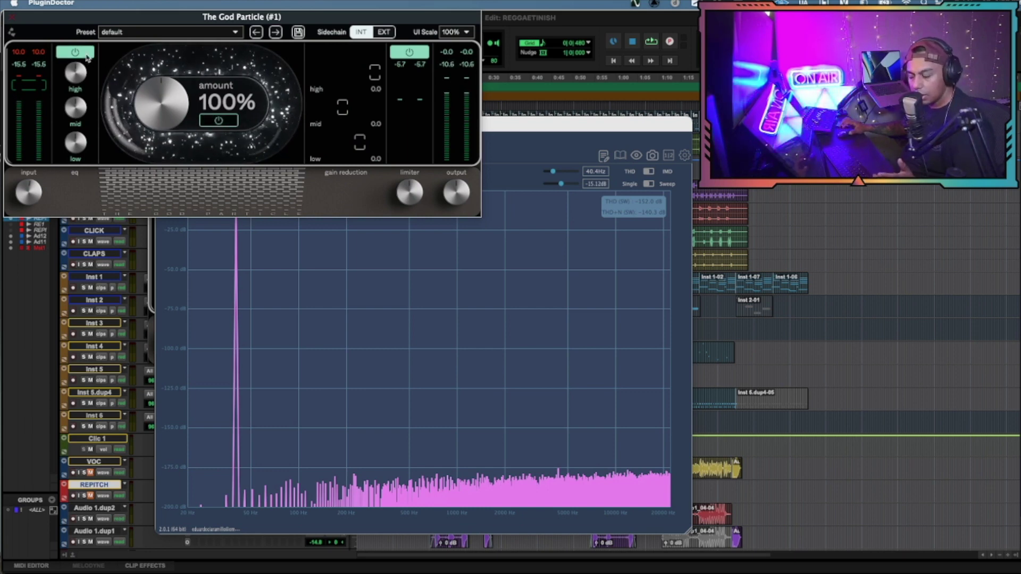
left_click(87, 55)
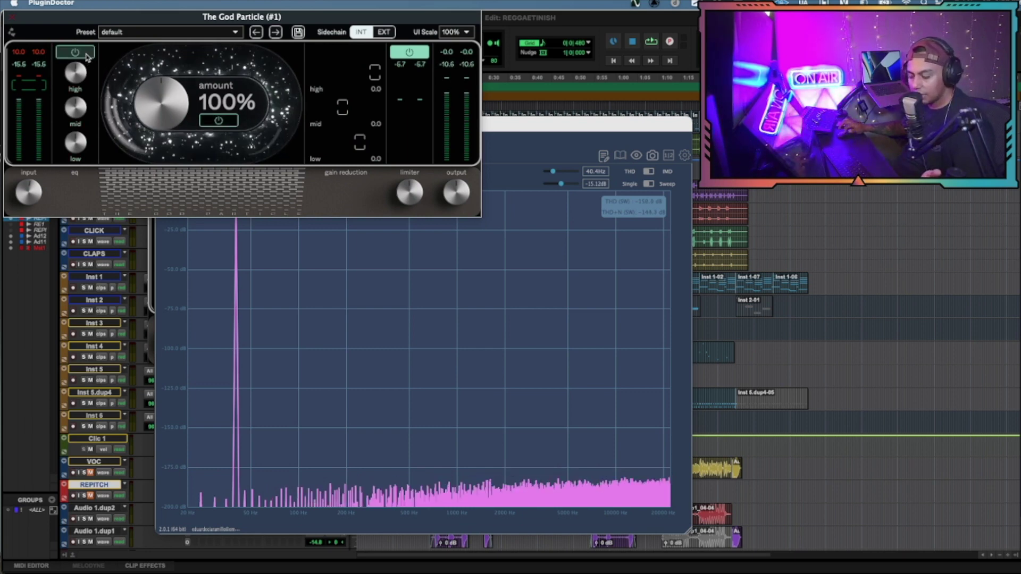
left_click(86, 55)
left_click(87, 55)
left_click(86, 55)
left_click(86, 55)
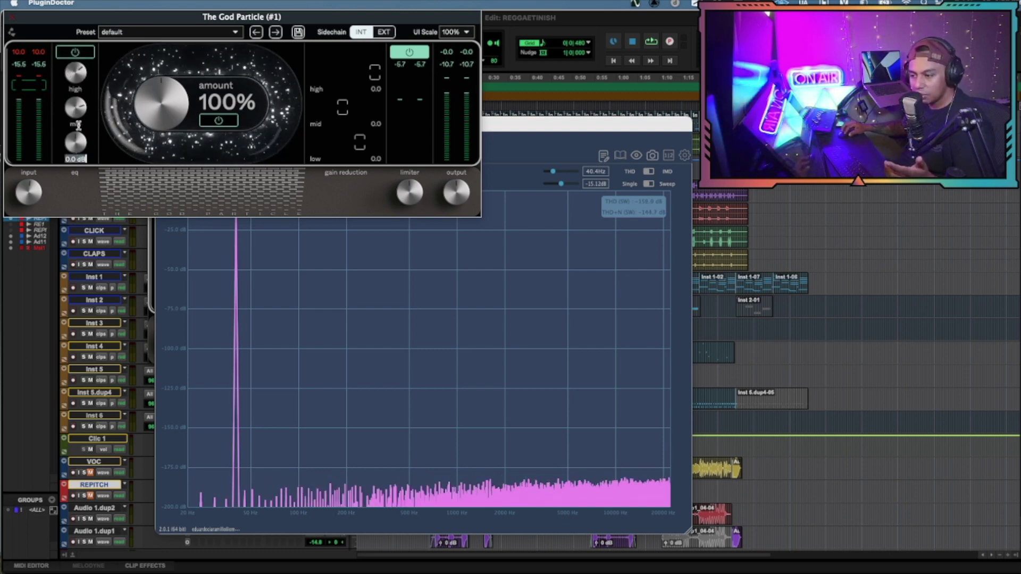
- Switch the EQ section on and adjust its high and low bands while checking the harmonic analysis
left_click(75, 52)
left_click(78, 58)
left_click(78, 58)
left_click_drag(78, 79, 88, 89)
left_click_drag(84, 131, 79, 161)
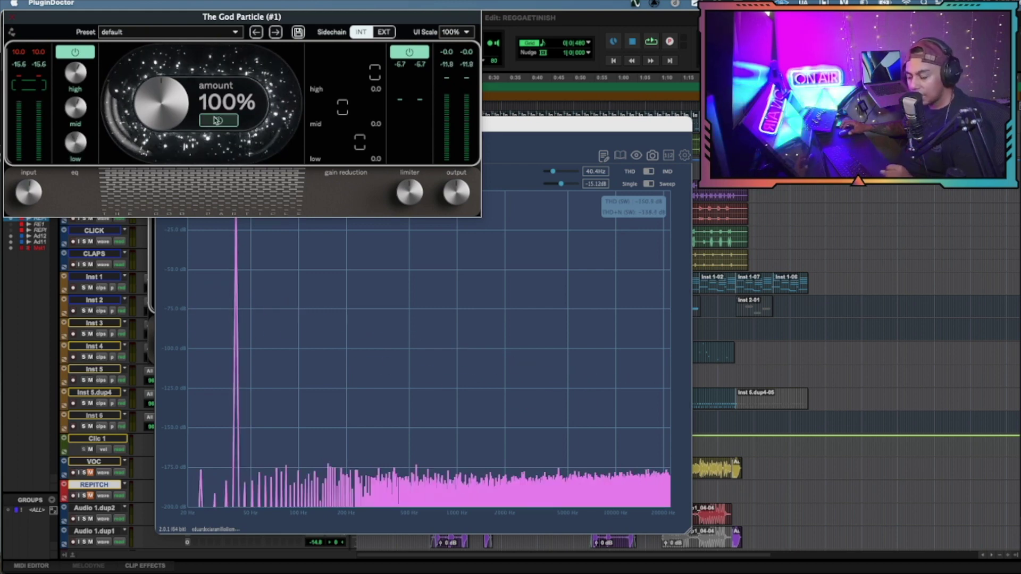
- Compare the harmonic analysis with the processing section on and off, and examine the plugin's performance graph
left_click(217, 120)
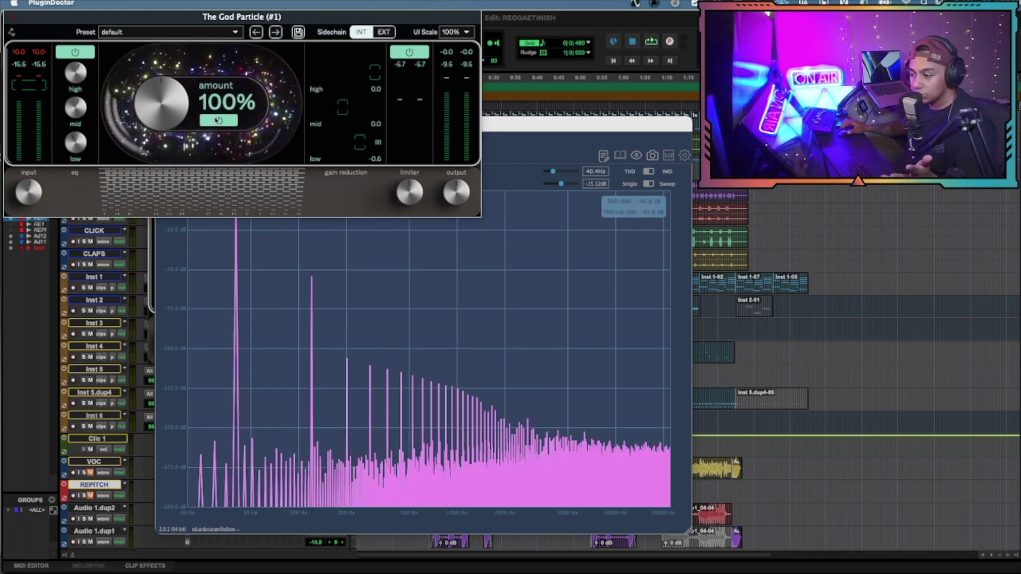
left_click(217, 119)
left_click(441, 156)
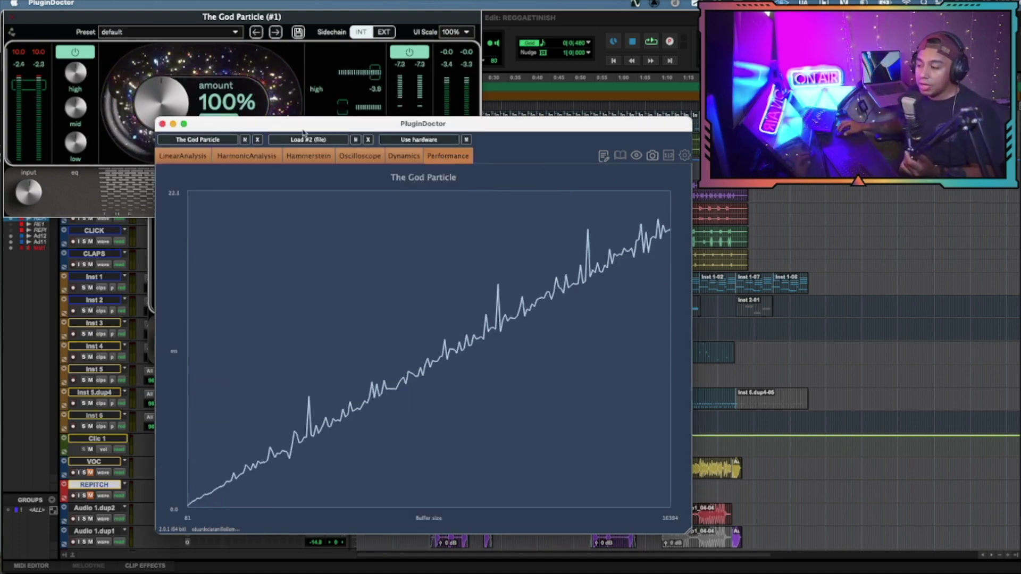
- Switch to Pro Tools and set The God Particle's amount on the Master 1 track to 100% during playback
key("super+Tab")
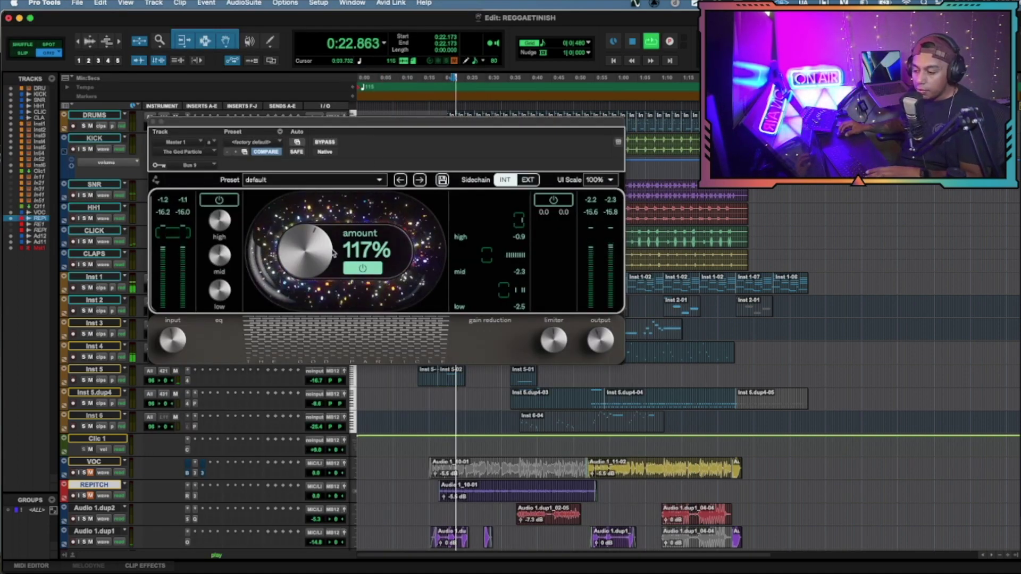
left_click(319, 179)
left_click(287, 207)
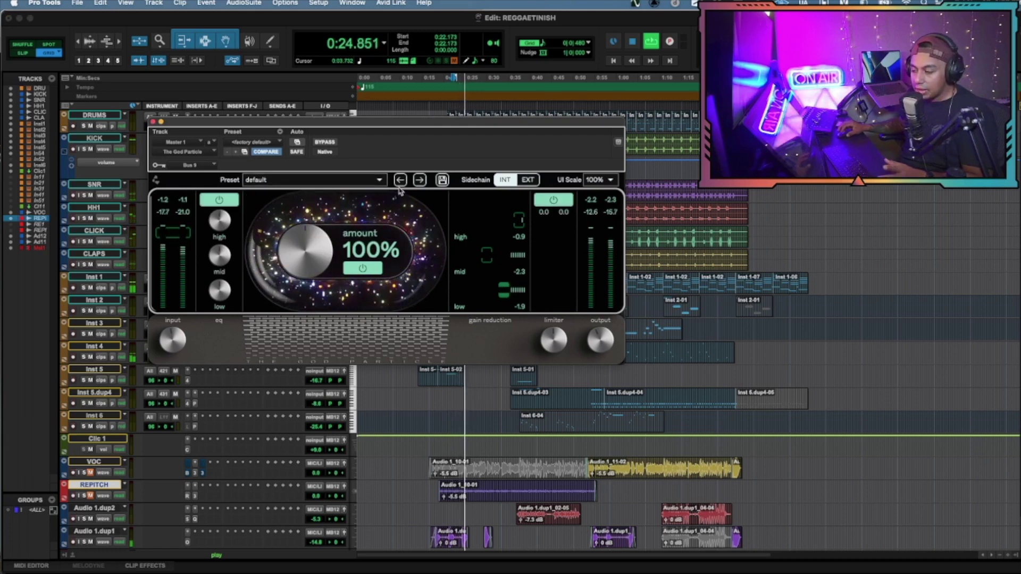
- Bypass and re-enable The God Particle repeatedly during playback to compare the mix with and without it
left_click(325, 143)
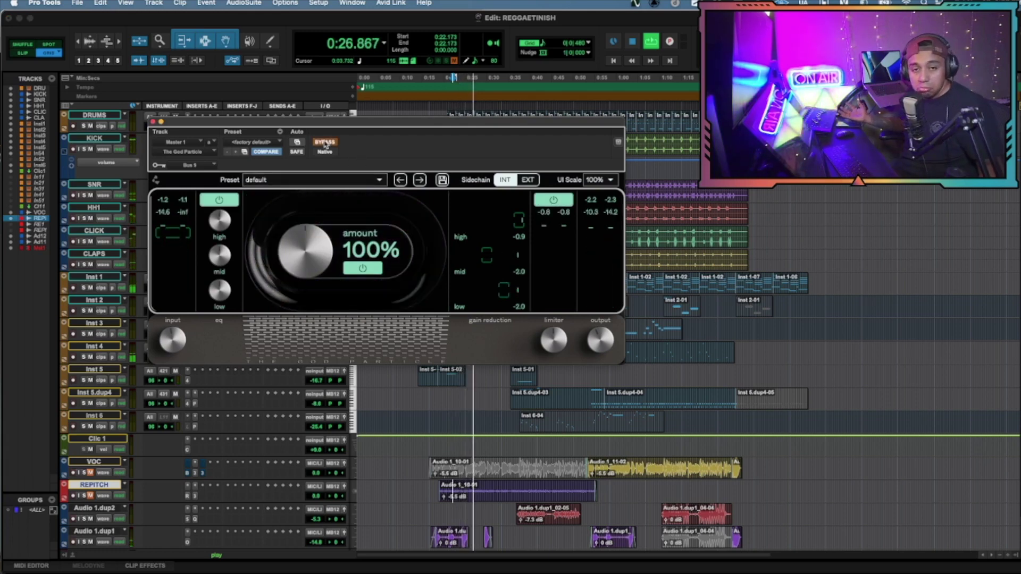
left_click(325, 143)
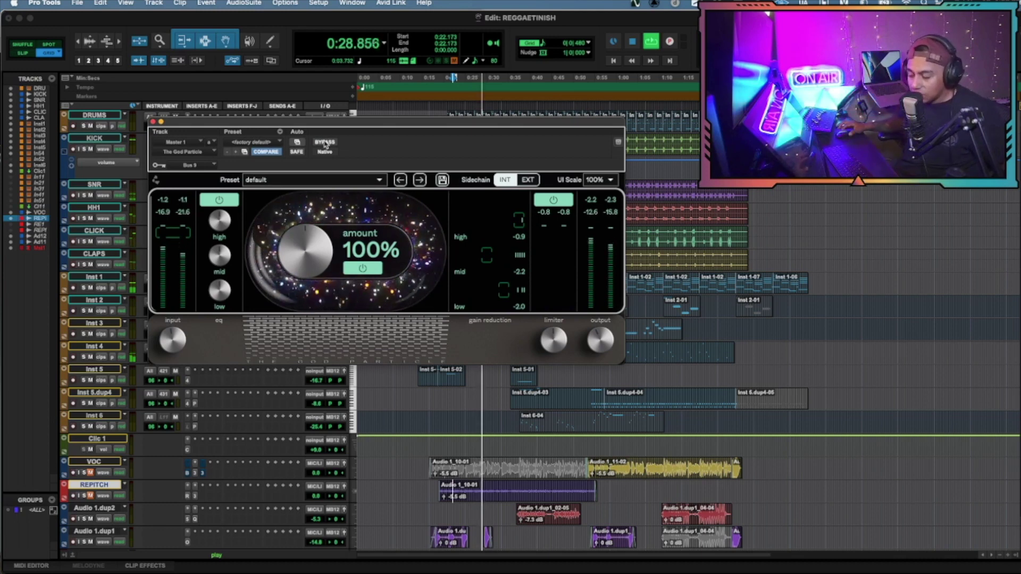
left_click(325, 143)
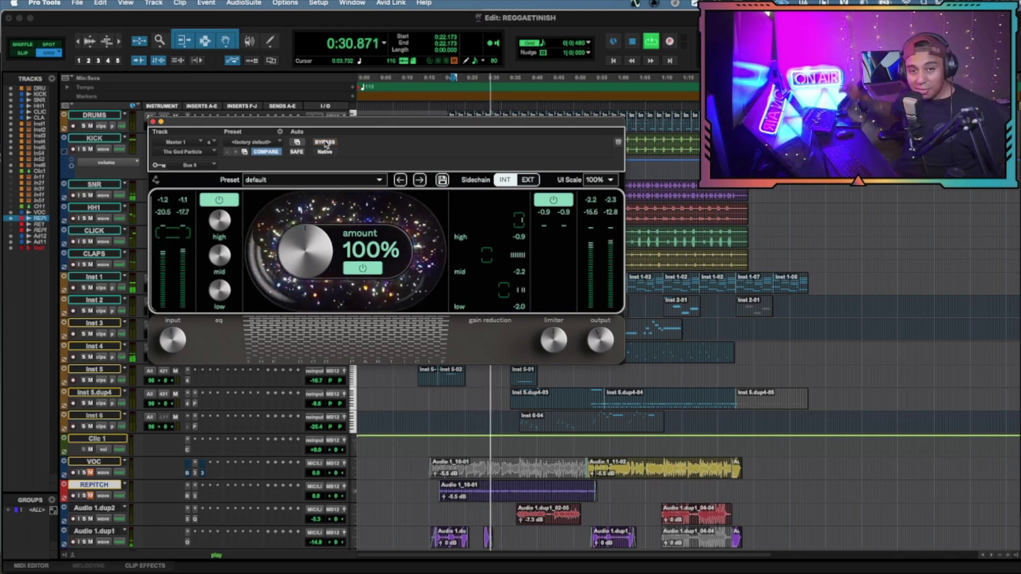
left_click(325, 143)
left_click(327, 143)
left_click(326, 142)
left_click(326, 143)
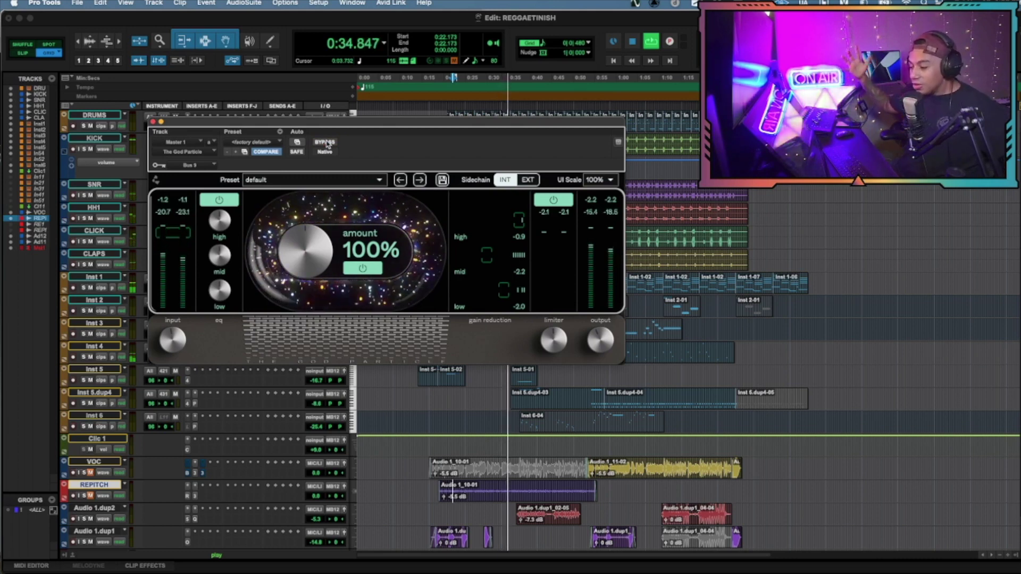
left_click(325, 142)
left_click(325, 143)
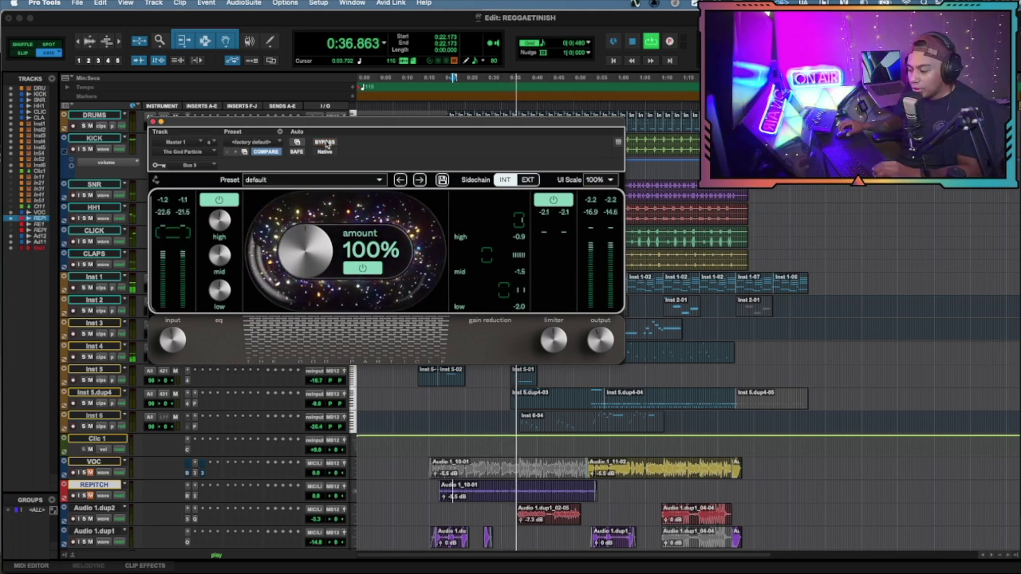
- Try different limiter gain settings on The God Particle during playback, including 6.9 dB
mouse_move(554, 335)
left_click_drag(554, 332, 557, 321)
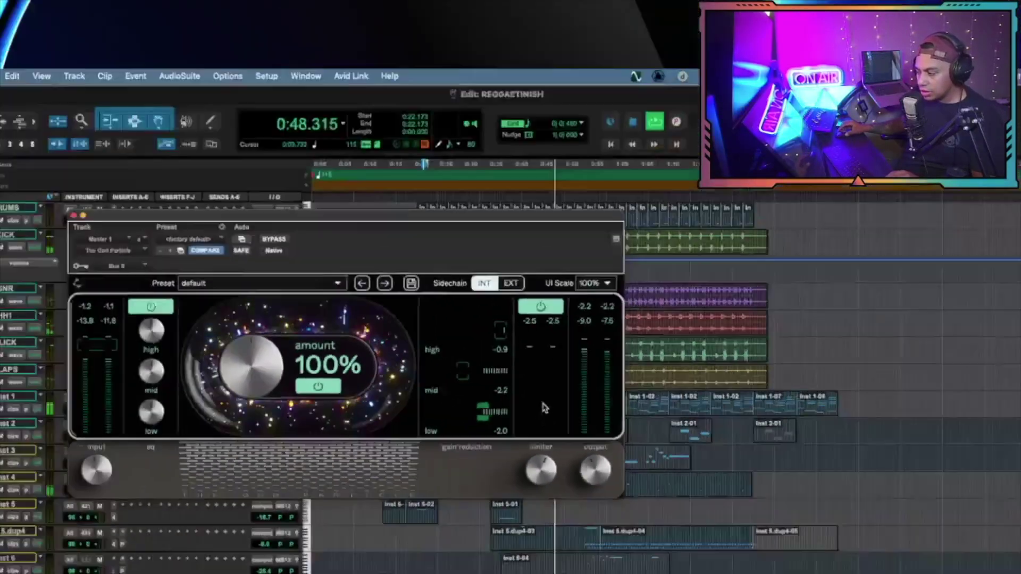
mouse_move(564, 569)
left_click_drag(565, 341, 566, 311)
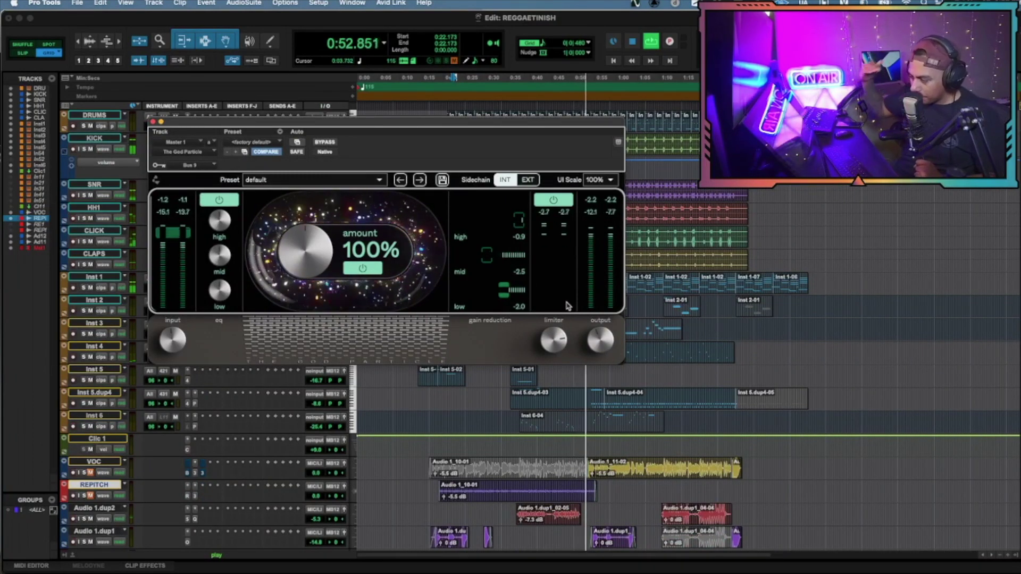
left_click_drag(561, 321, 557, 312)
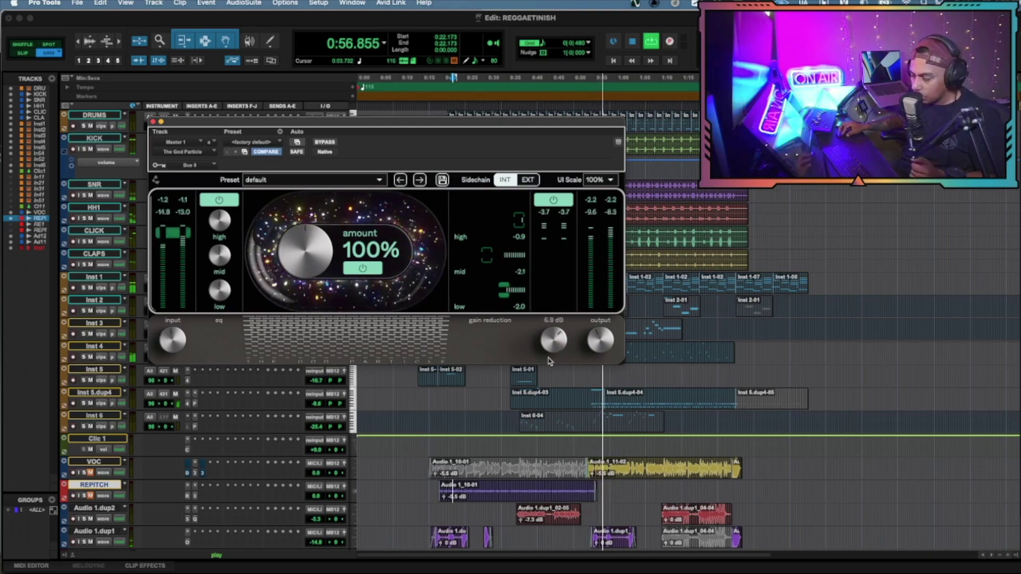
- Restart playback, lower The God Particle's amount to 76% and its output gain to -4.0 dB, and stop playback
scroll(420, 285, "down", 3)
scroll(420, 285, "down", 1)
key("space")
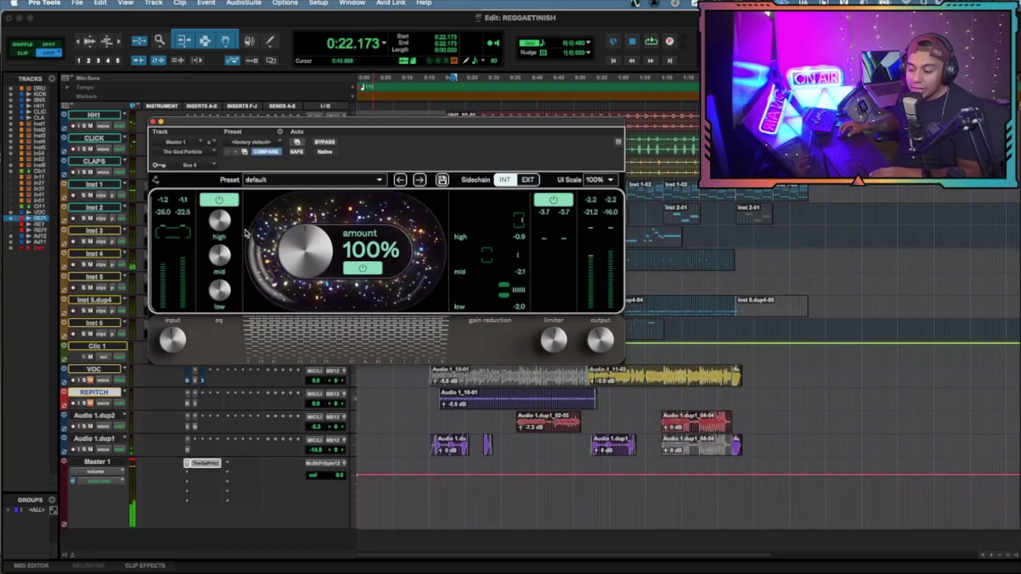
key("space")
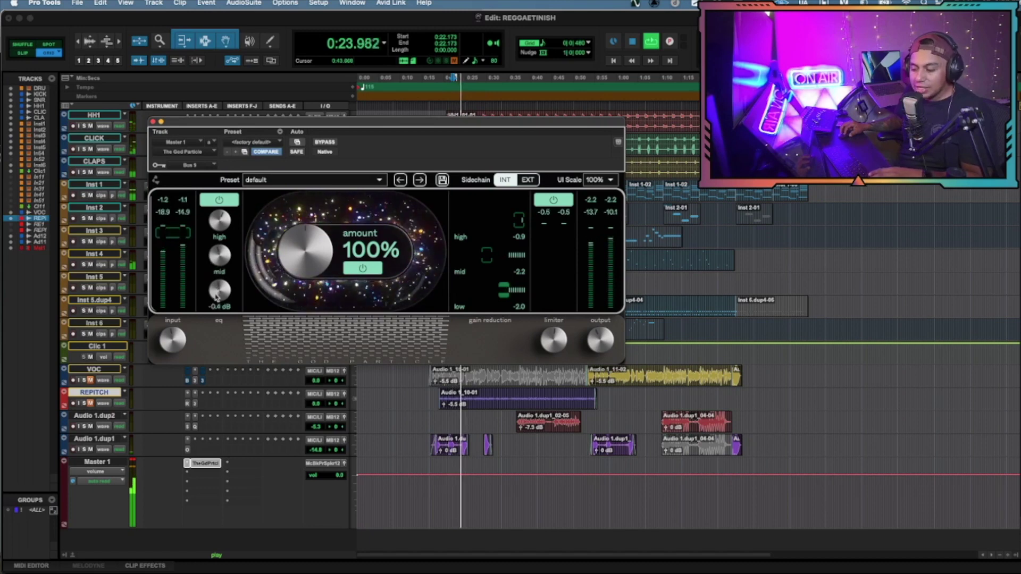
left_click_drag(293, 235, 290, 276)
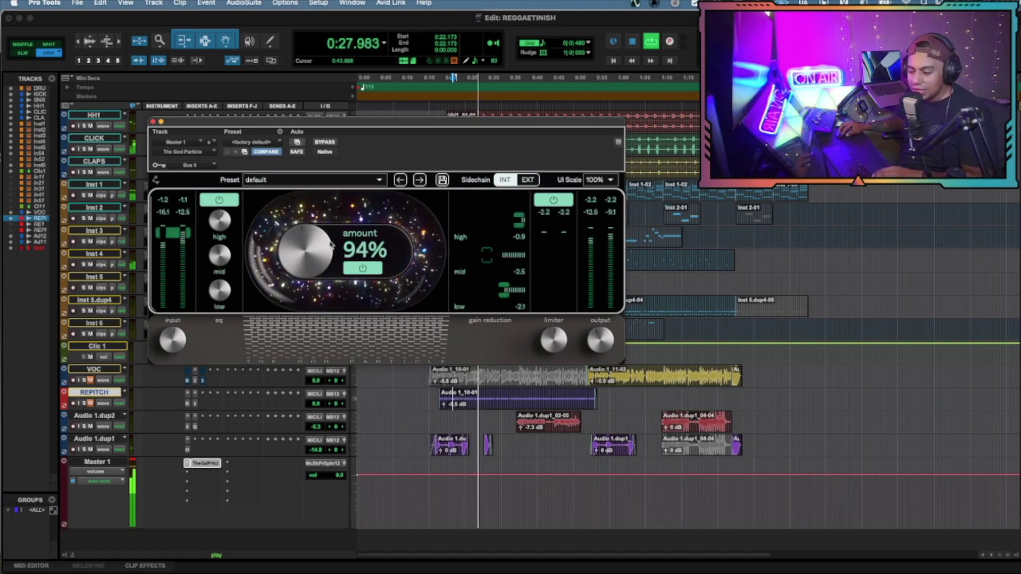
mouse_move(174, 337)
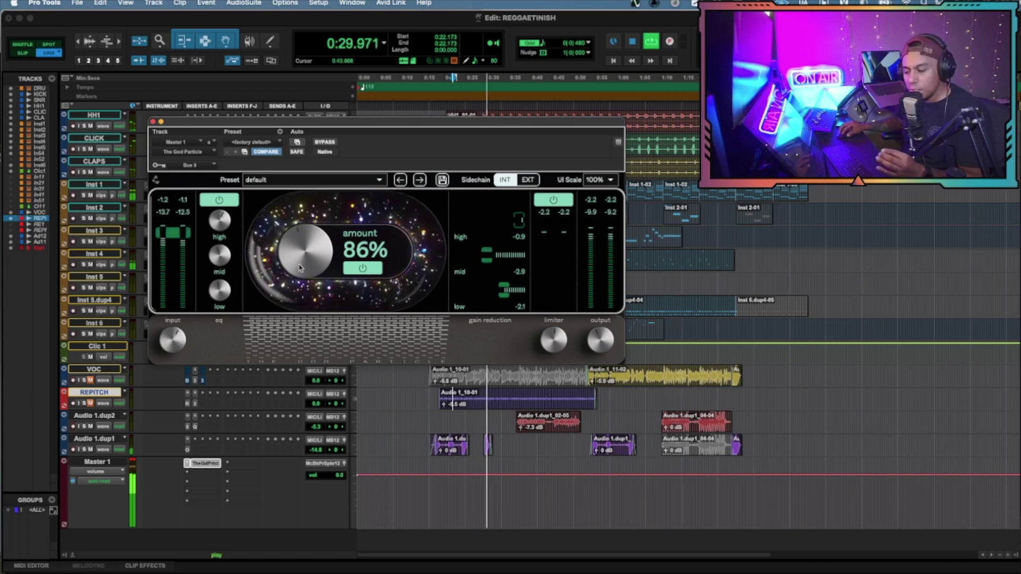
mouse_move(596, 358)
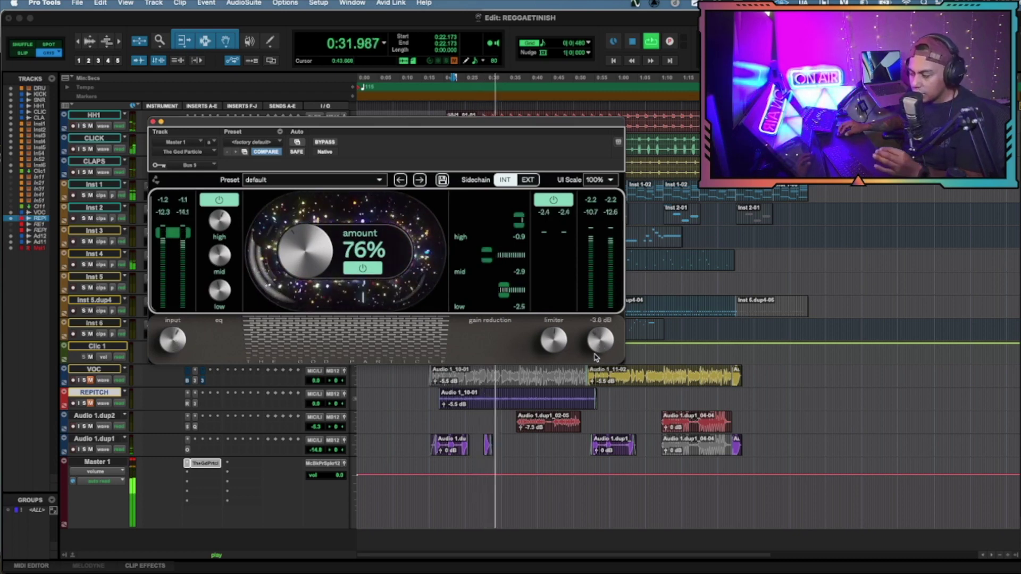
key("space")
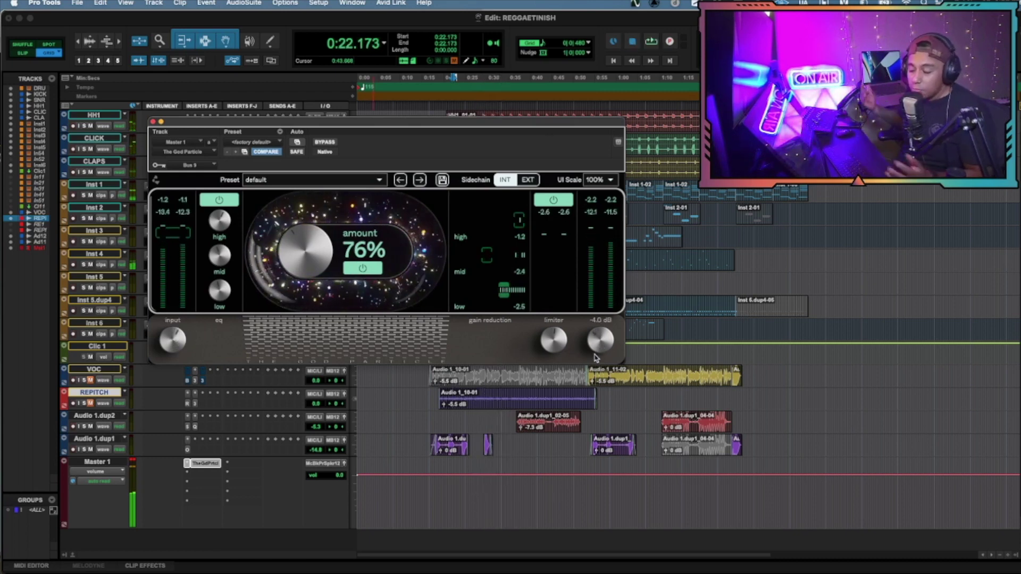